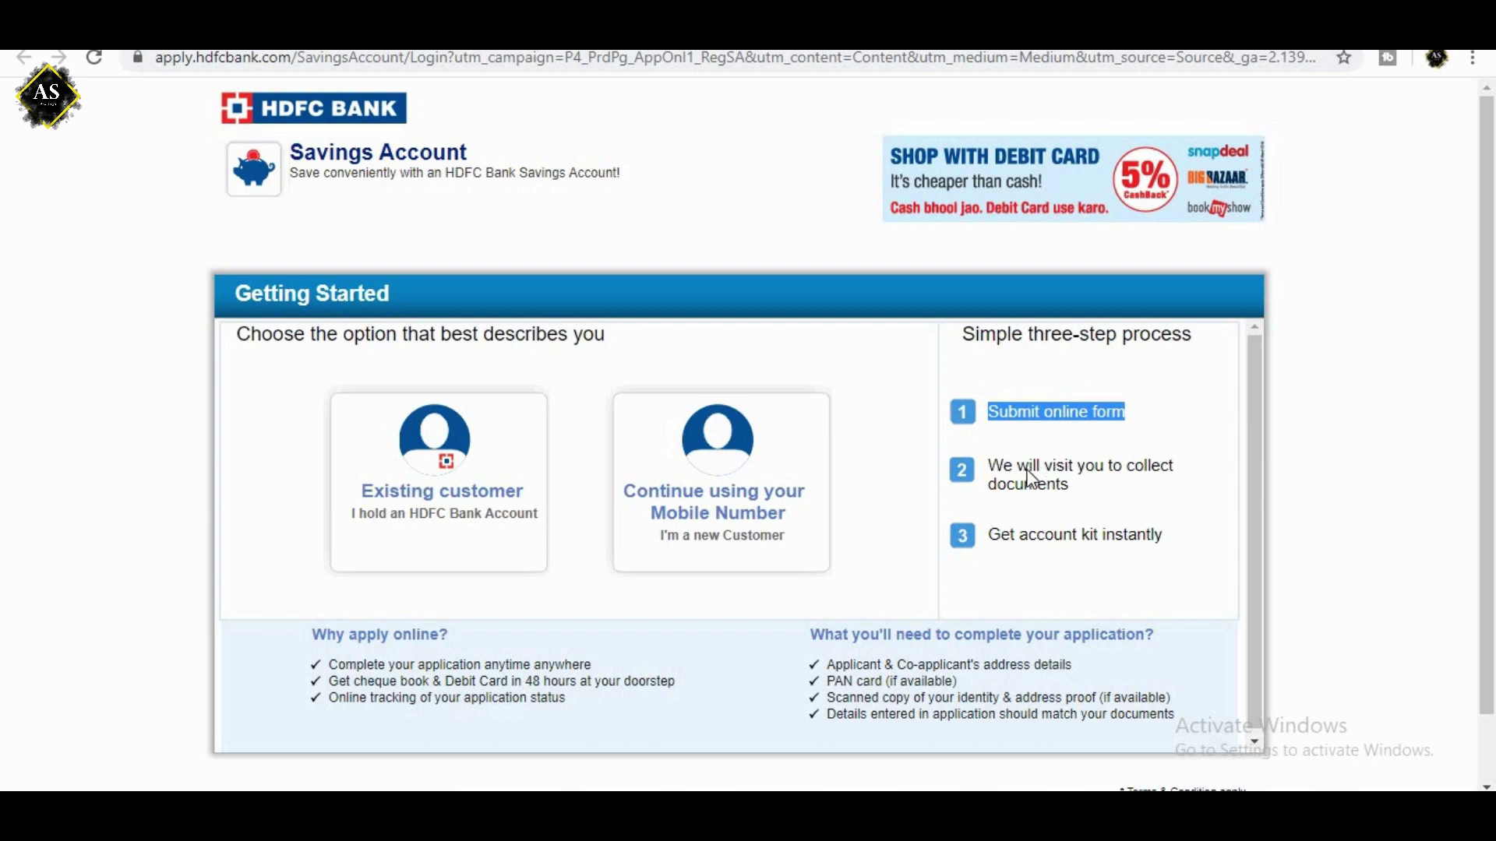
left_click_drag(988, 470, 1174, 481)
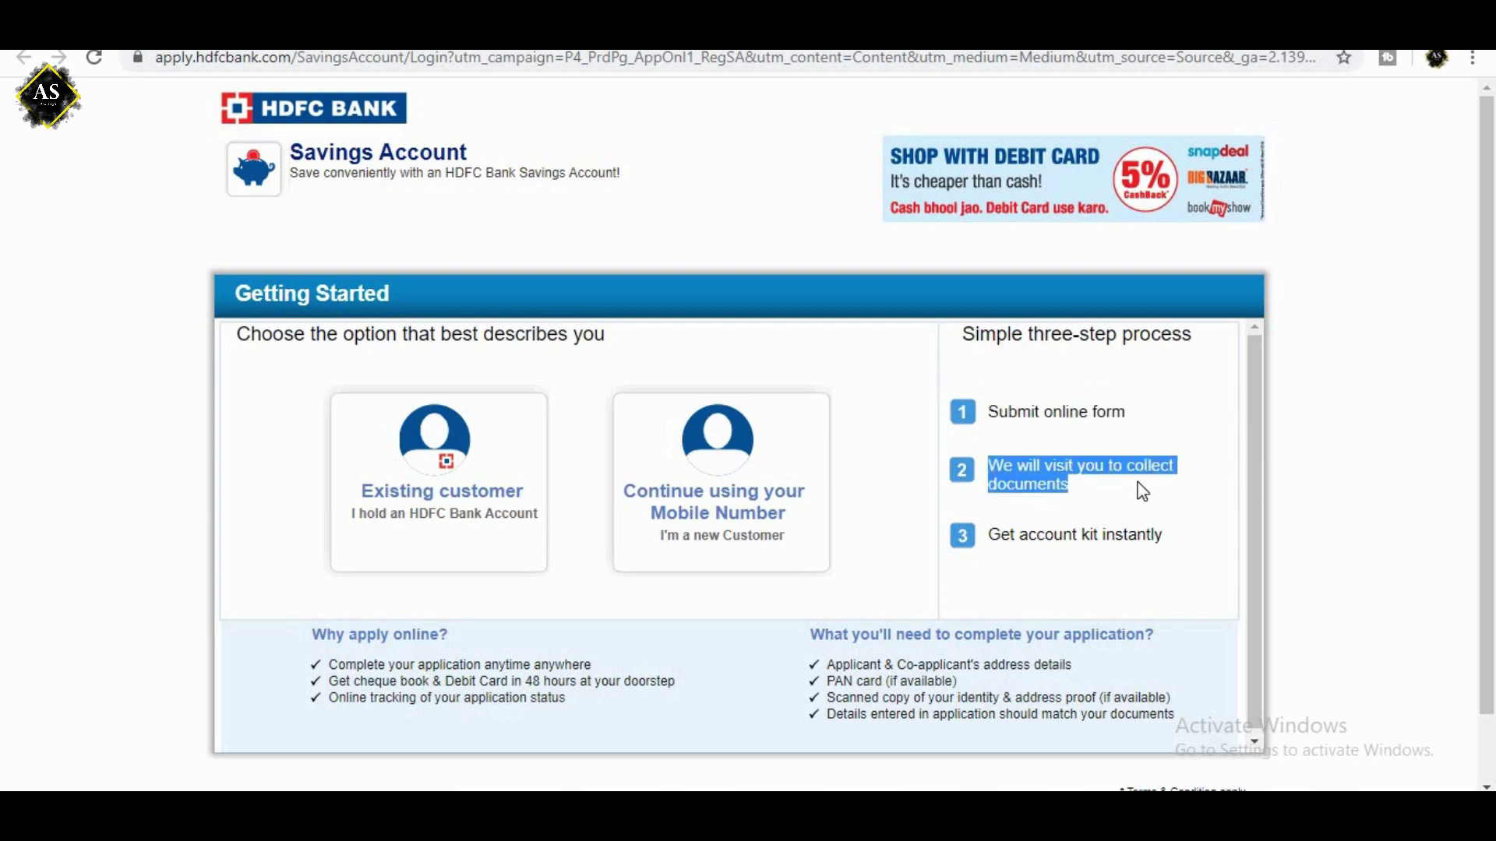
left_click_drag(1001, 536, 1166, 541)
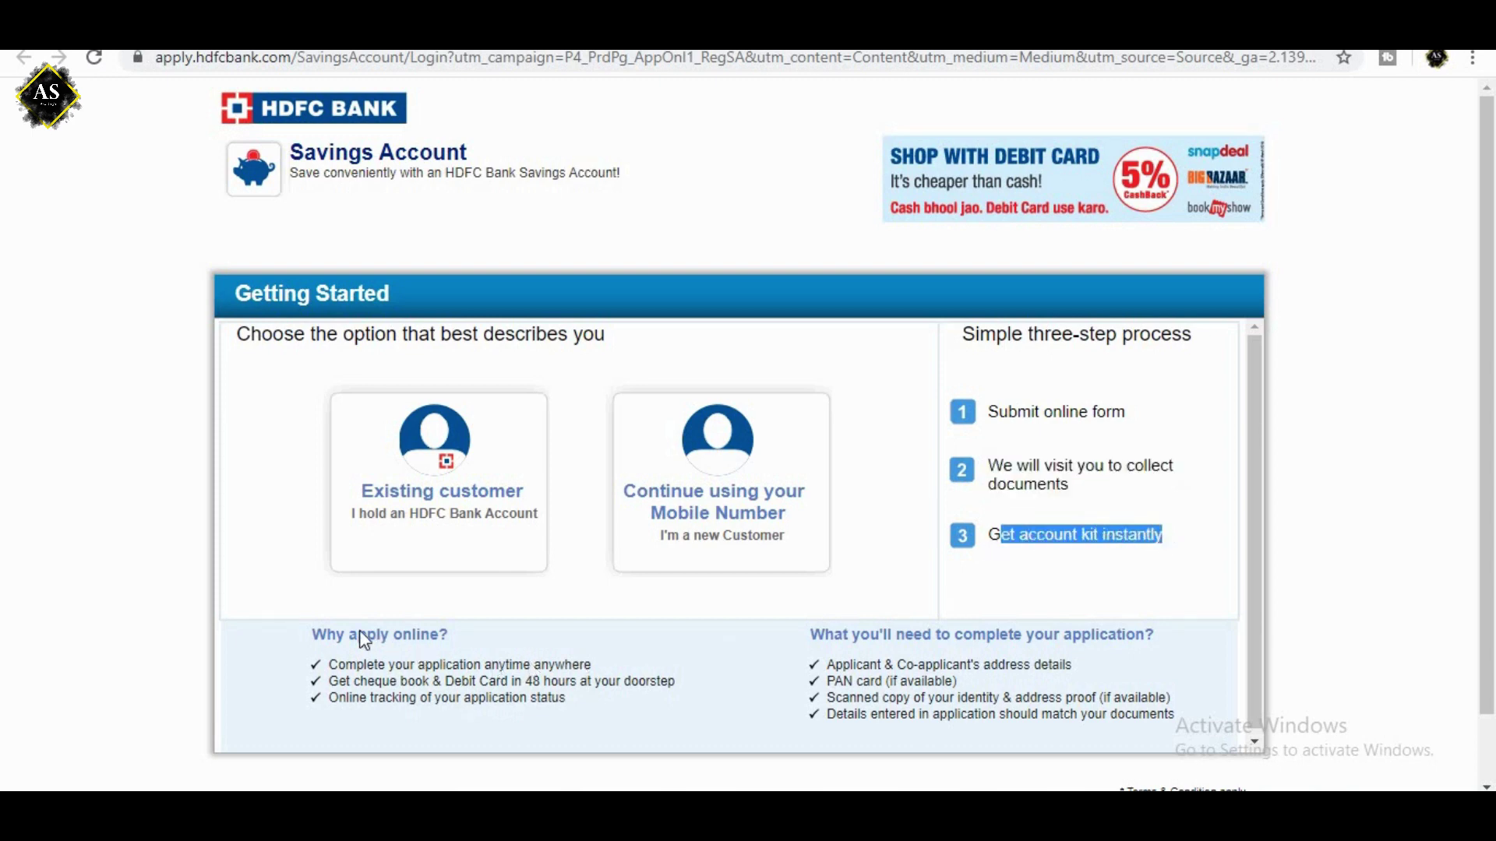
left_click_drag(313, 635, 393, 652)
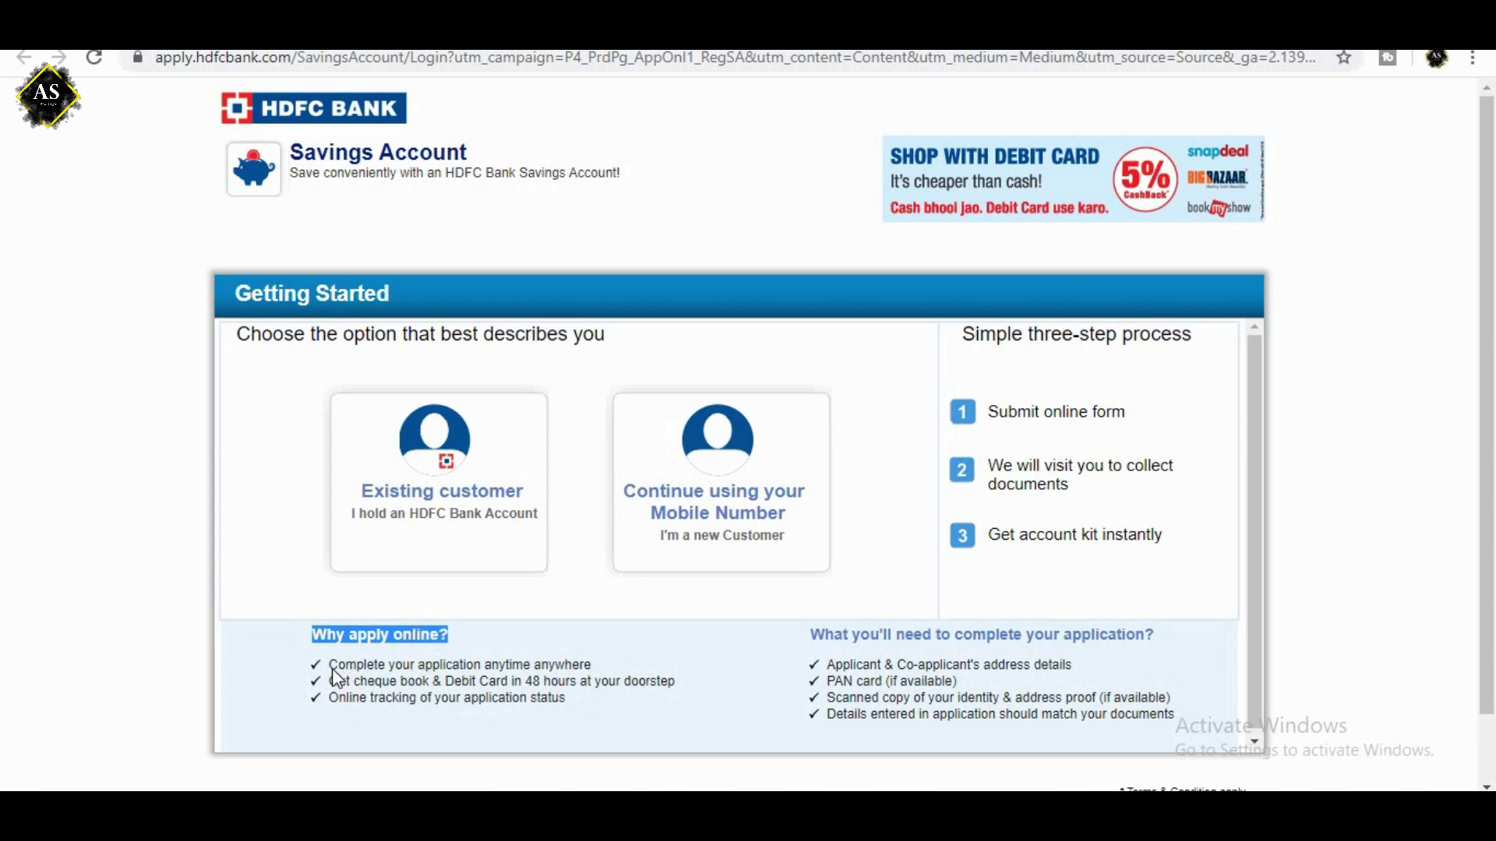
left_click_drag(332, 669, 558, 675)
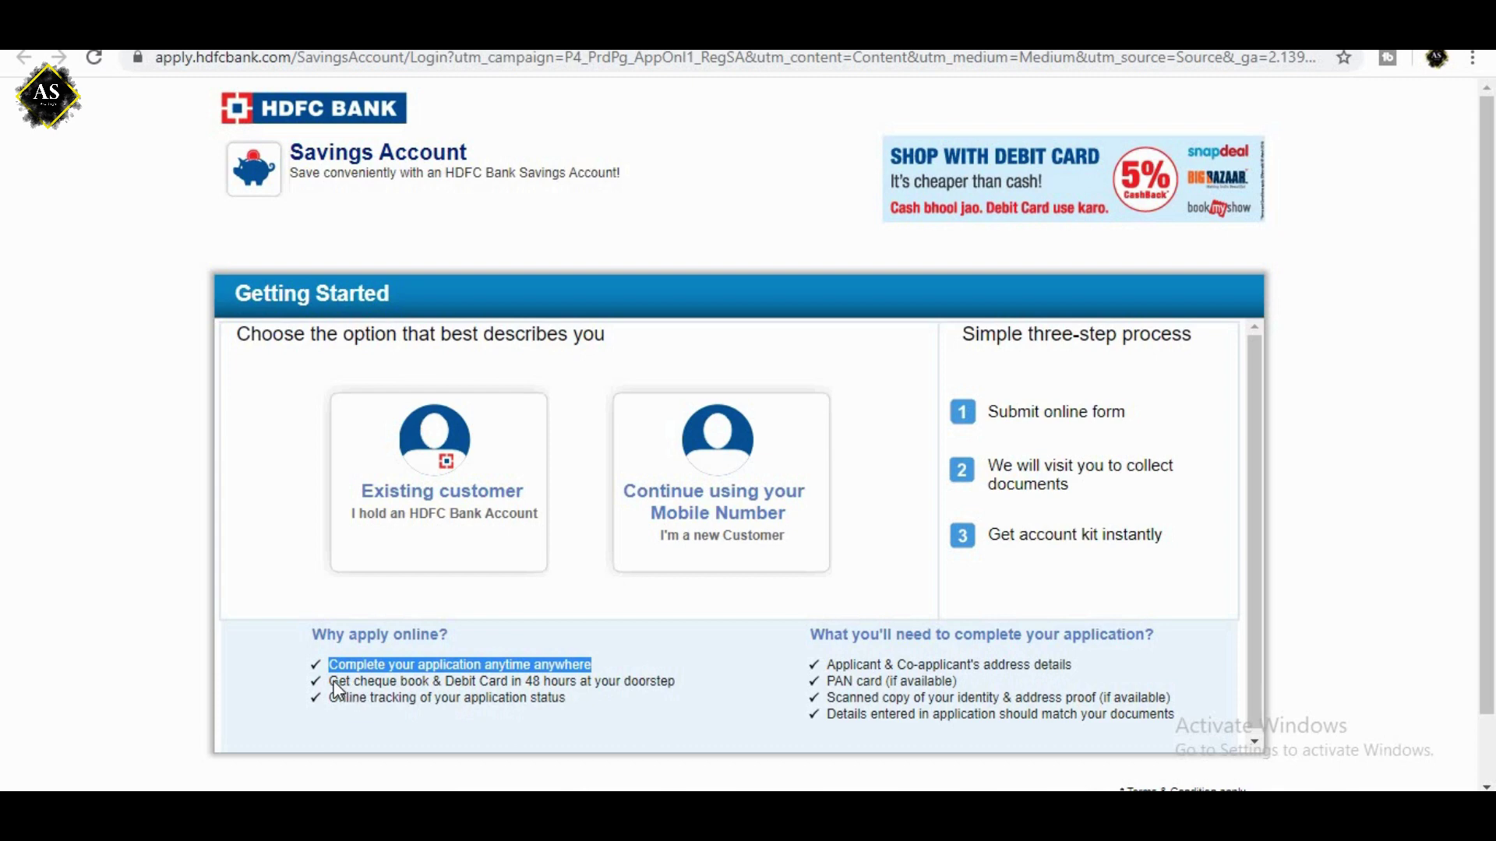
left_click_drag(330, 684, 678, 688)
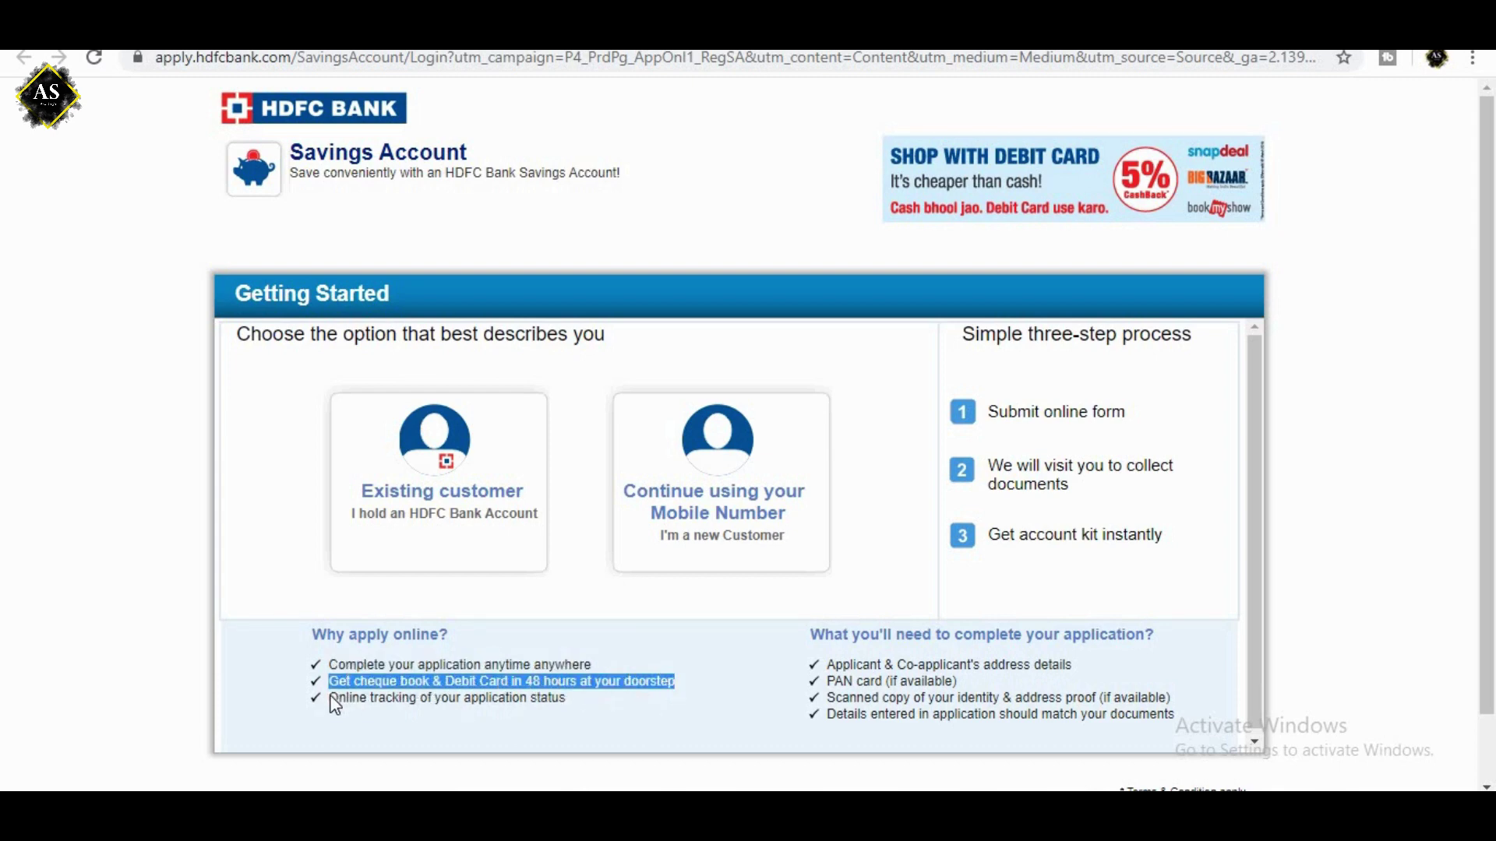
left_click_drag(338, 698, 578, 693)
left_click(580, 696)
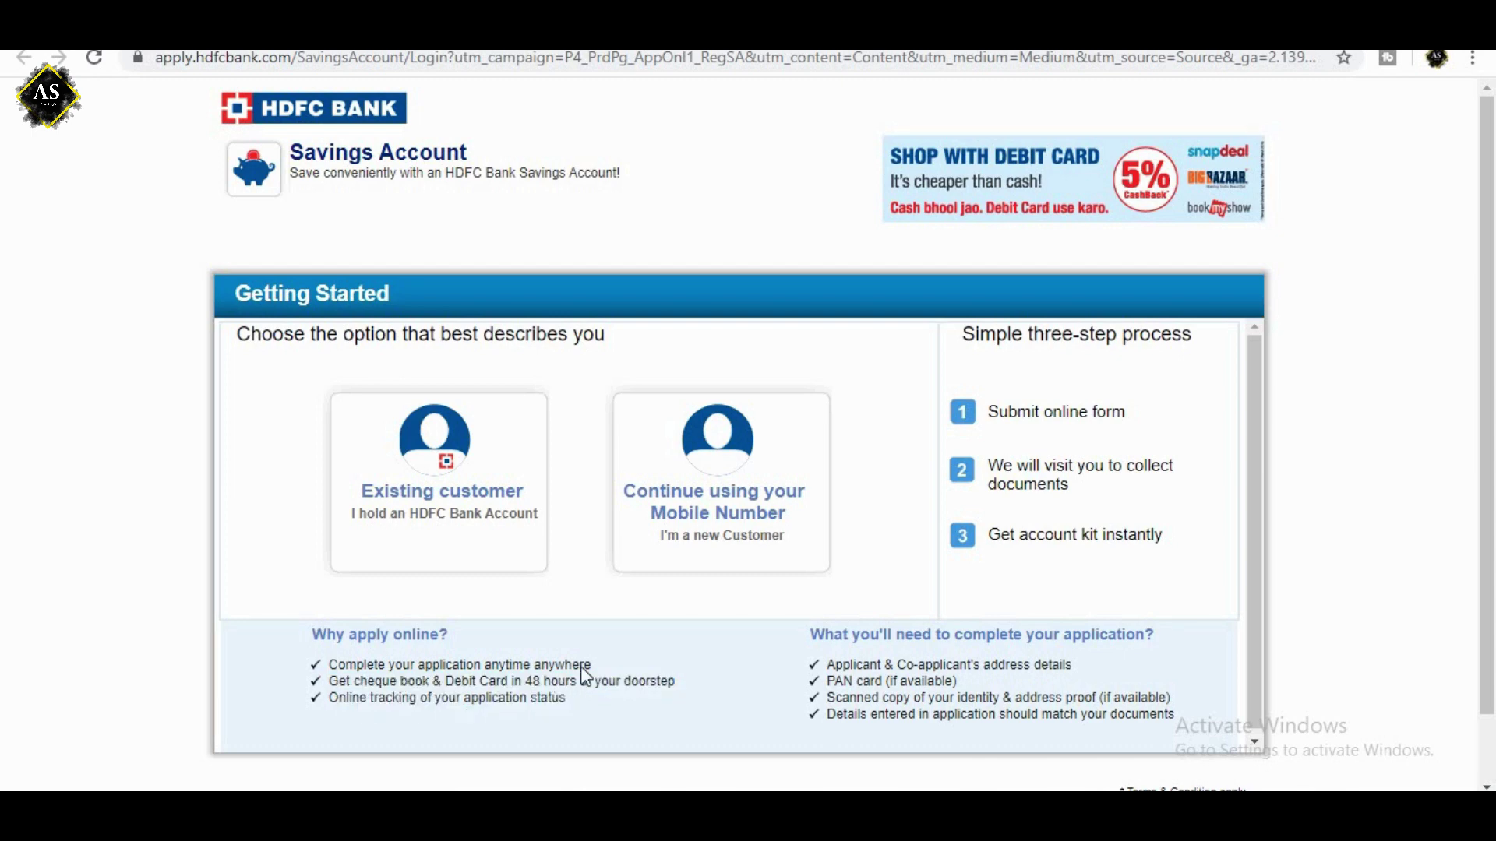
Authenticate as a new customer with the mobile number, accepting the call and SMS consent notice
left_click(741, 511)
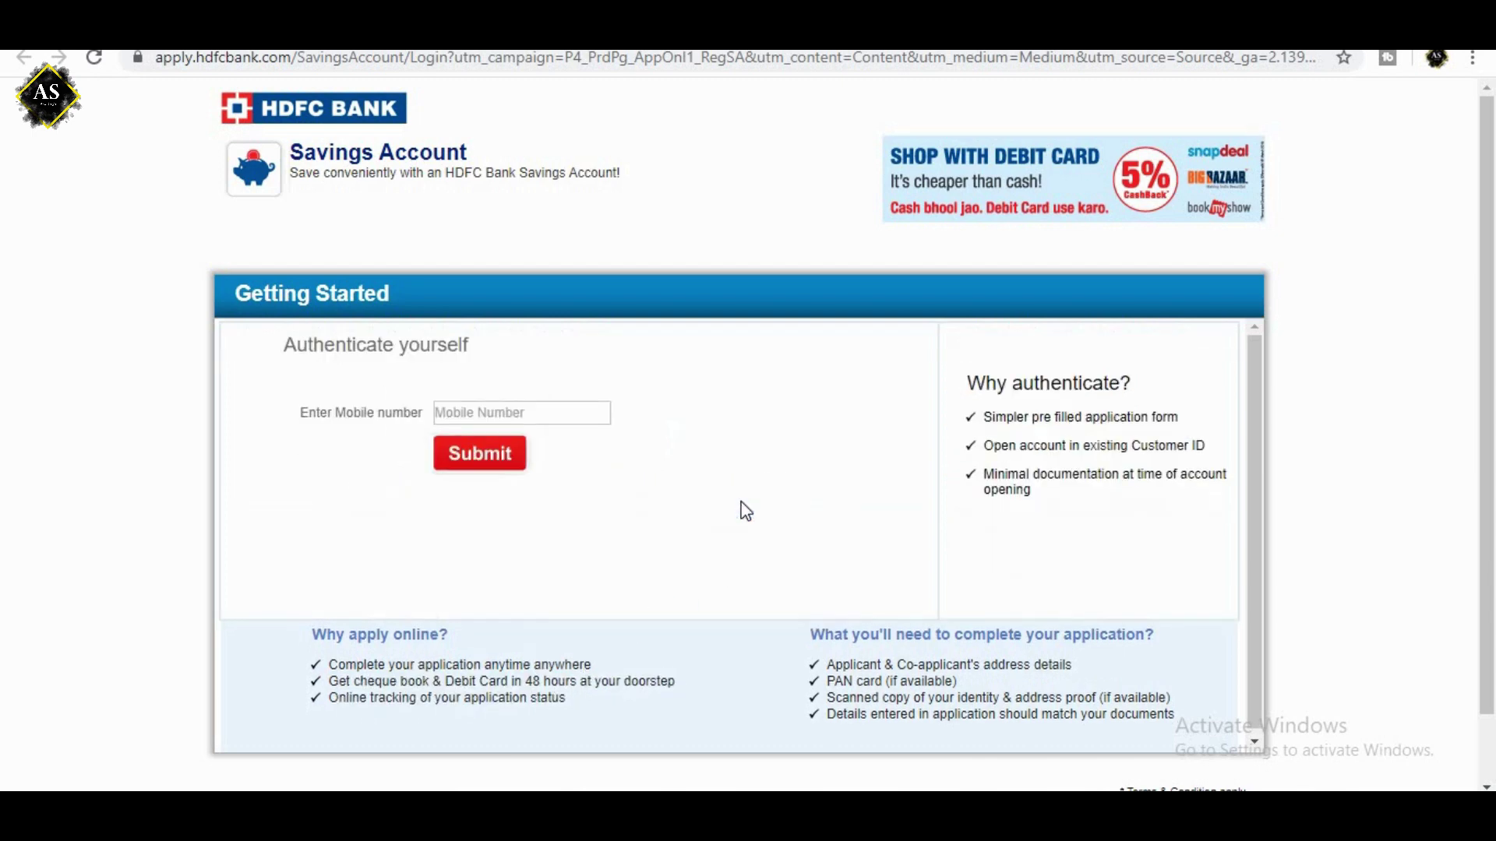
left_click(576, 416)
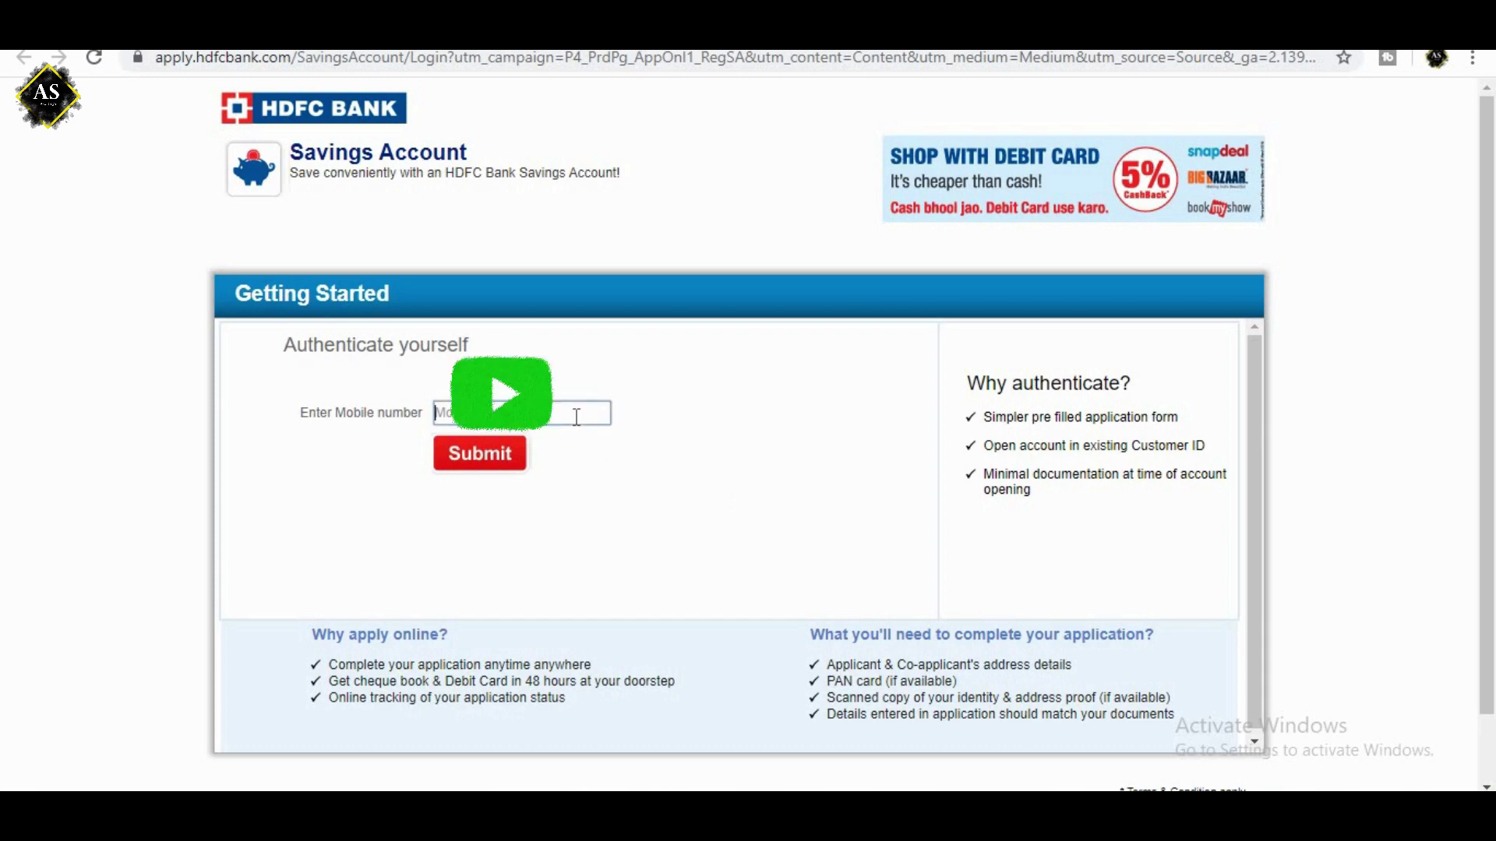
type("95")
left_click(493, 460)
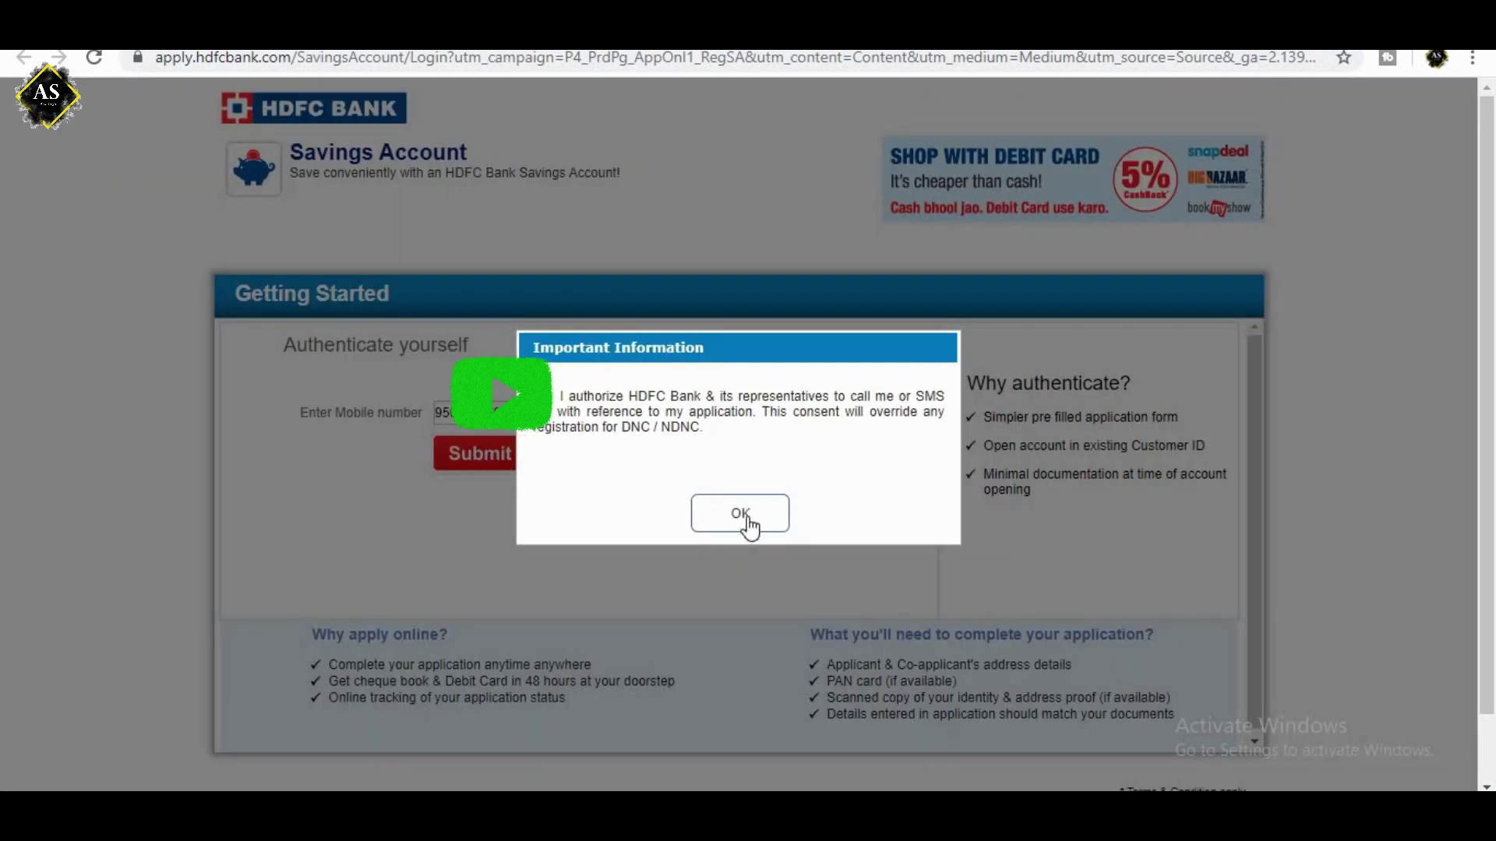
left_click(744, 515)
left_click(492, 472)
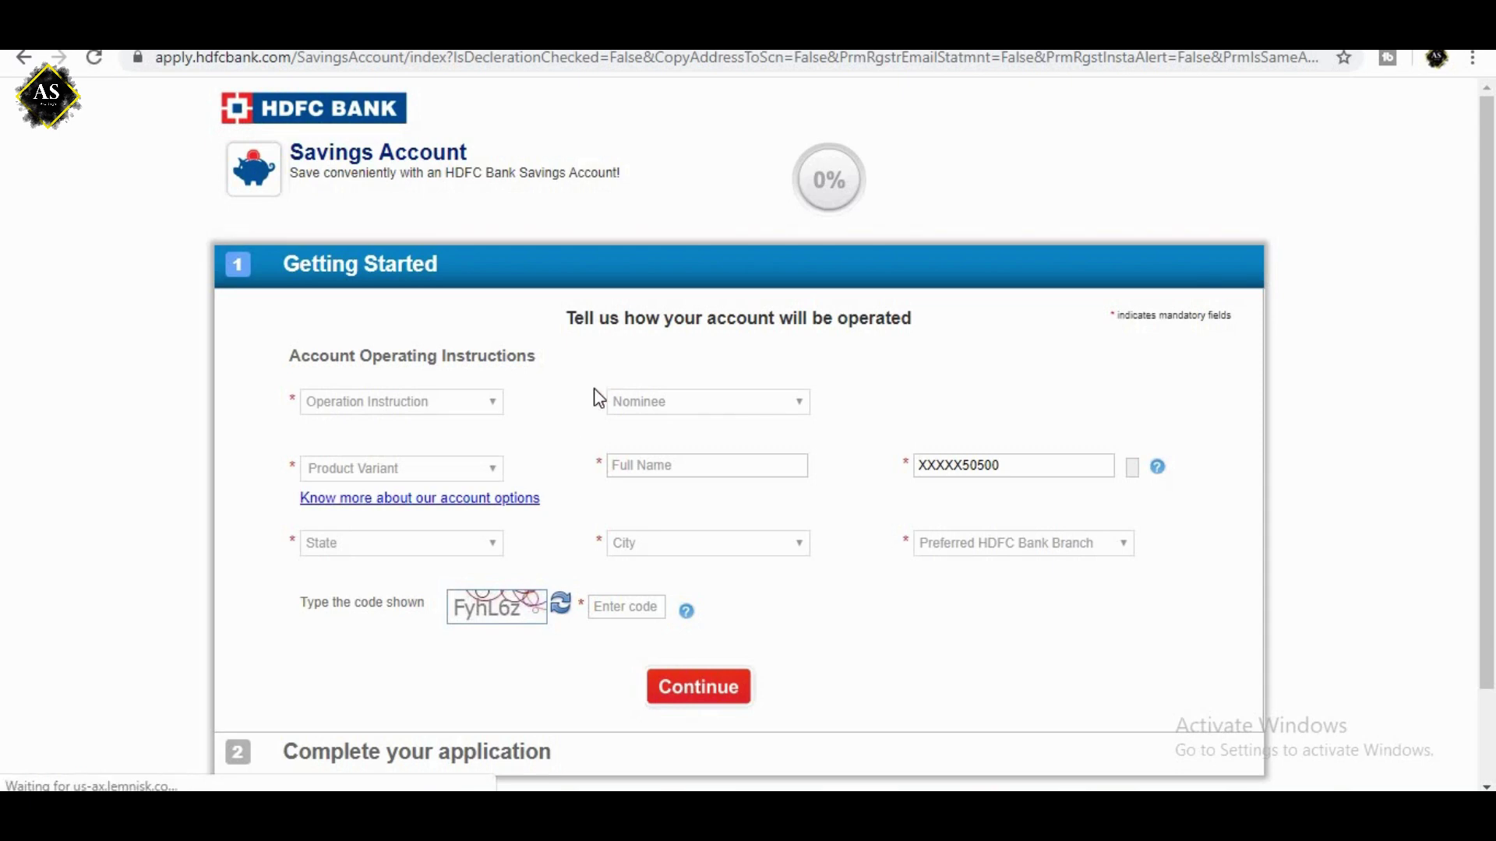
Set the operation instruction to Single and the nominee option to No
left_click_drag(574, 318, 888, 347)
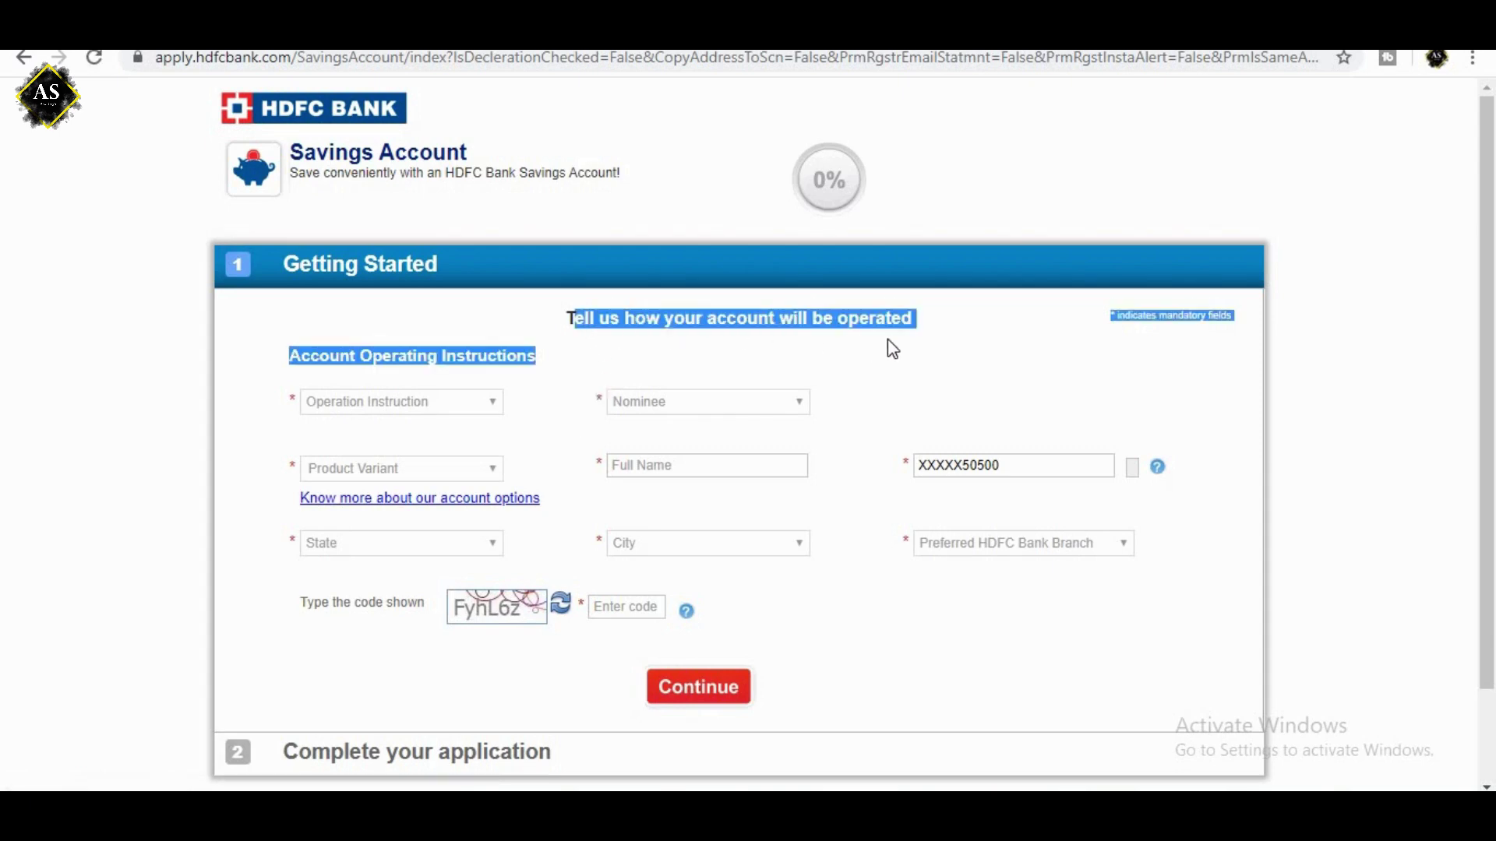
left_click(586, 343)
left_click(455, 402)
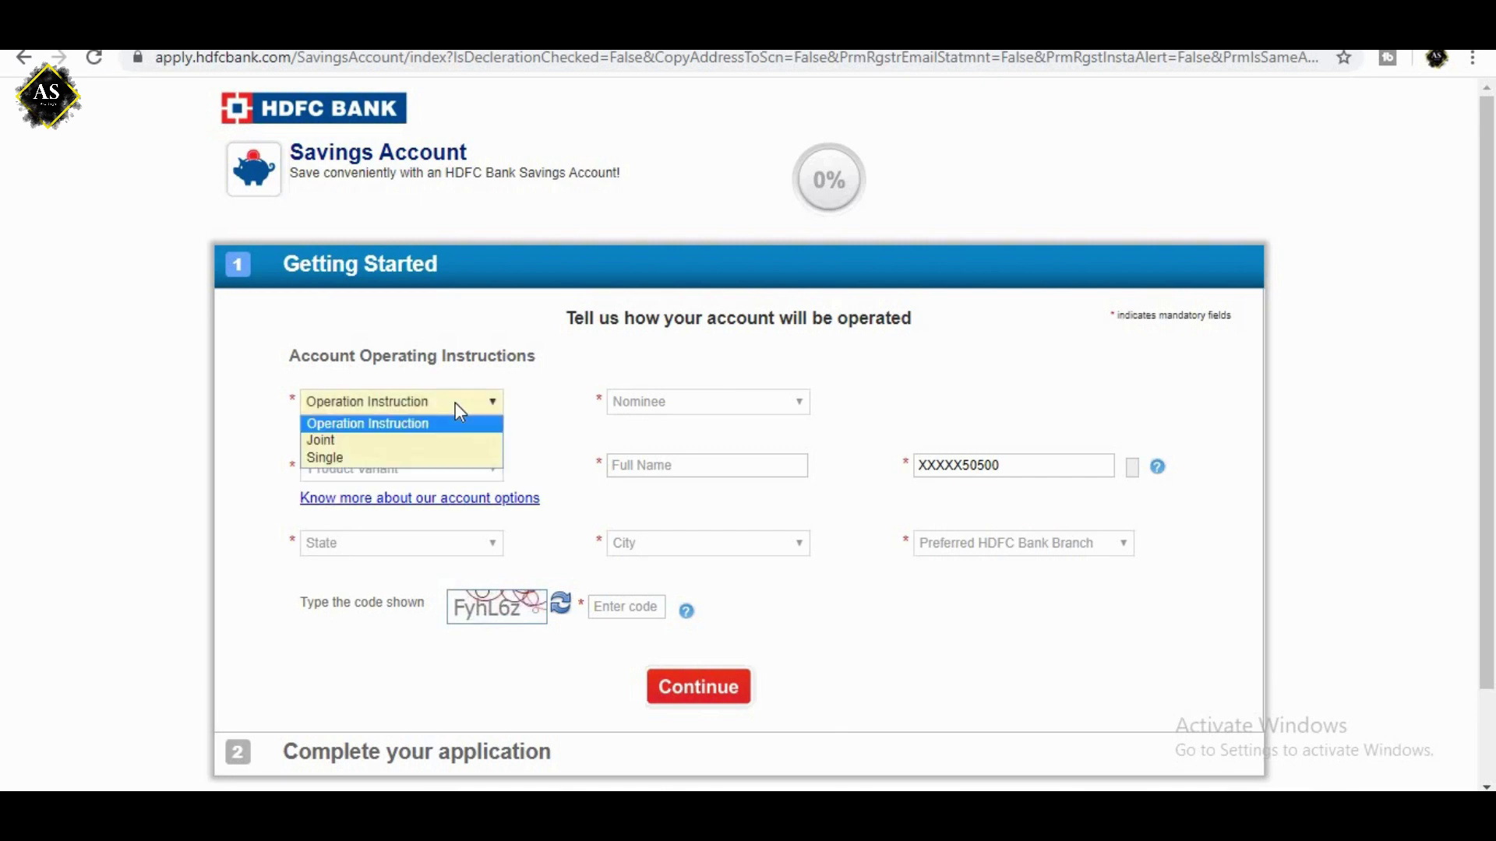
left_click(325, 458)
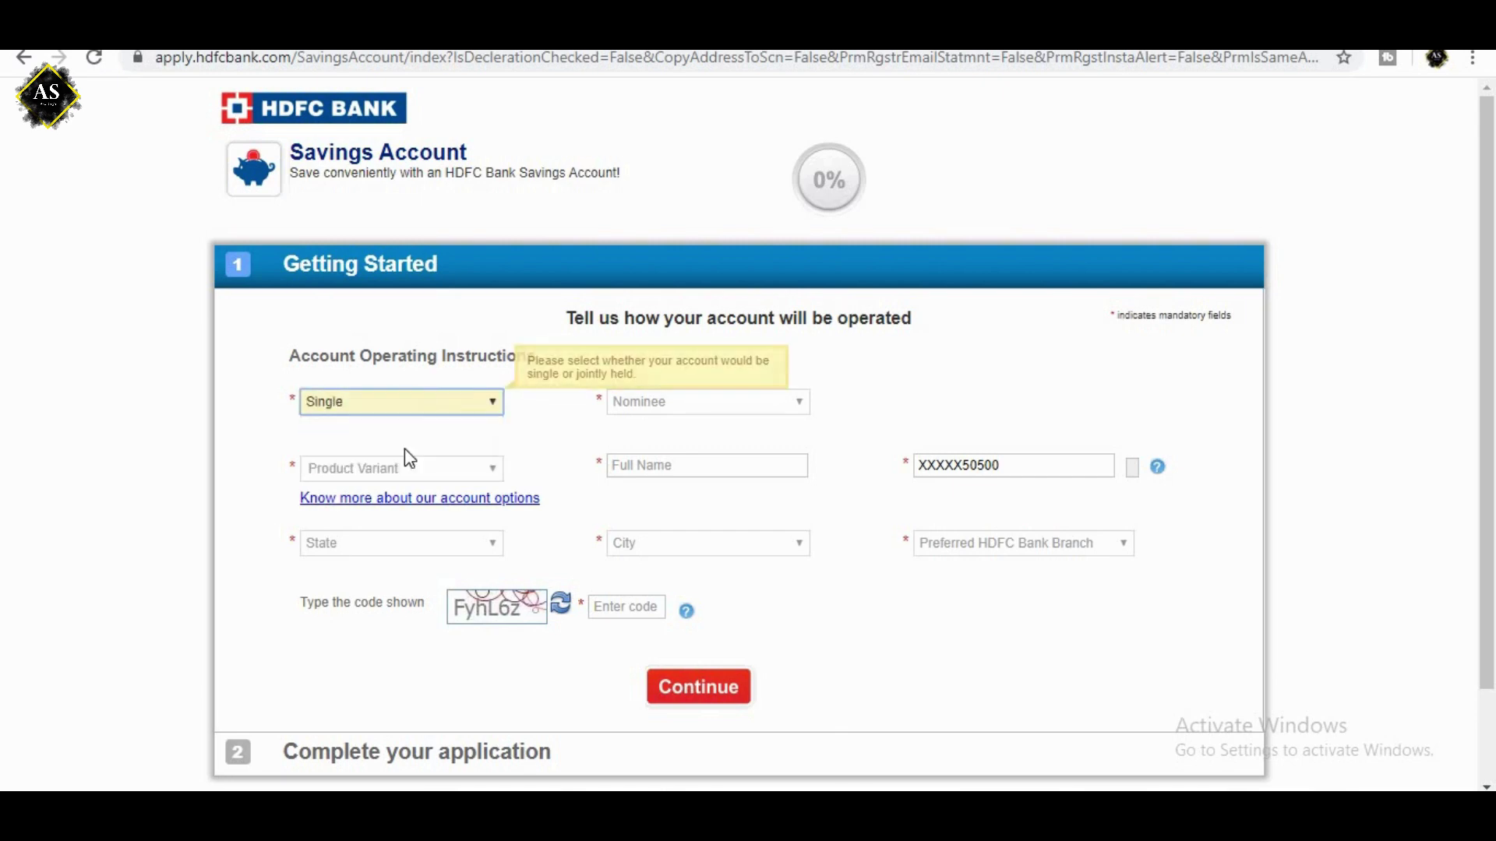
left_click(656, 403)
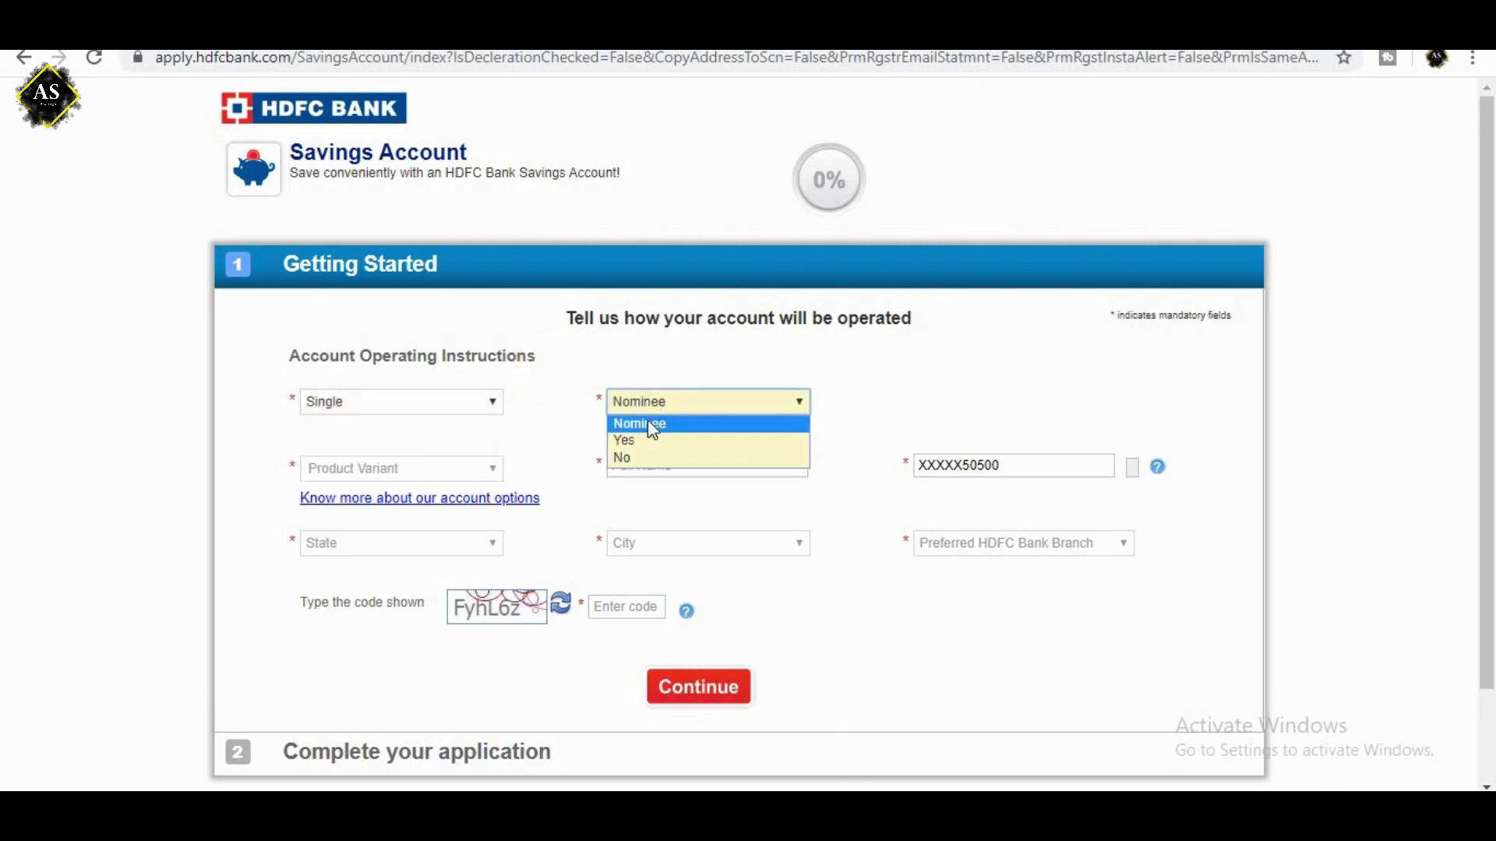
left_click(625, 458)
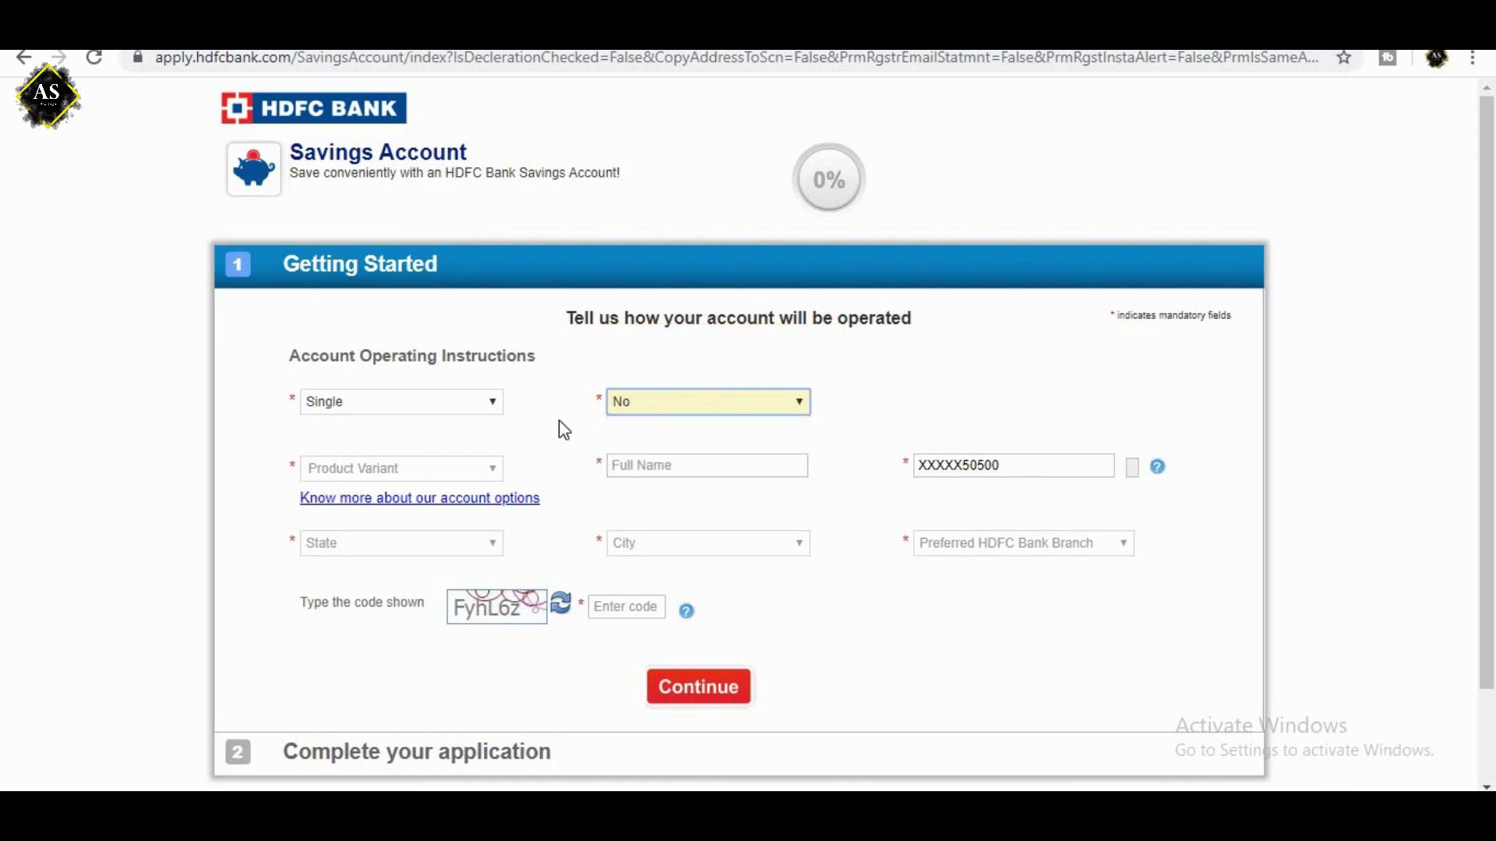
scroll(564, 434, "down", 2)
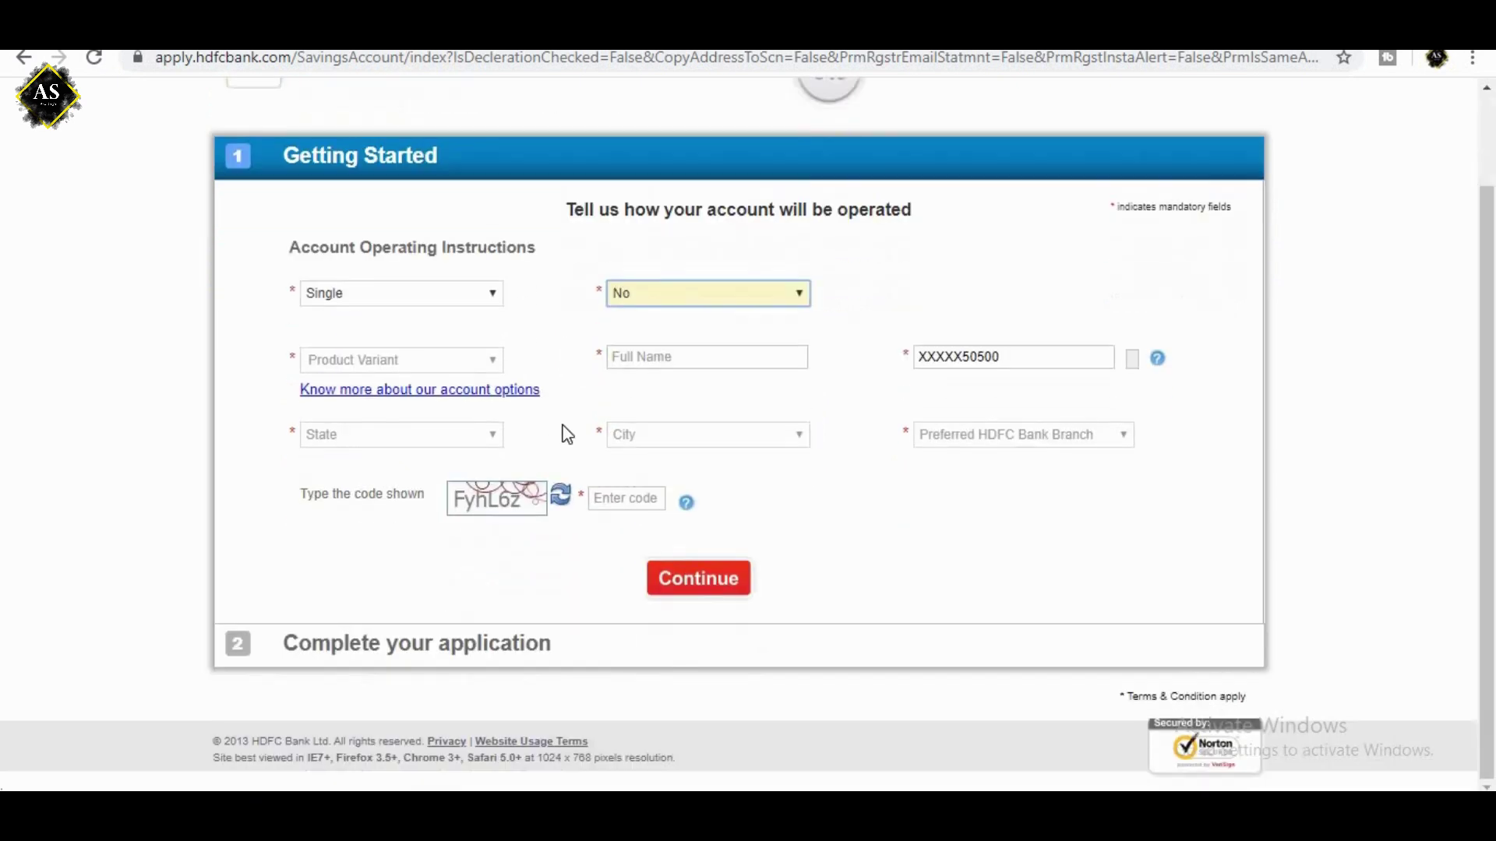
left_click(490, 360)
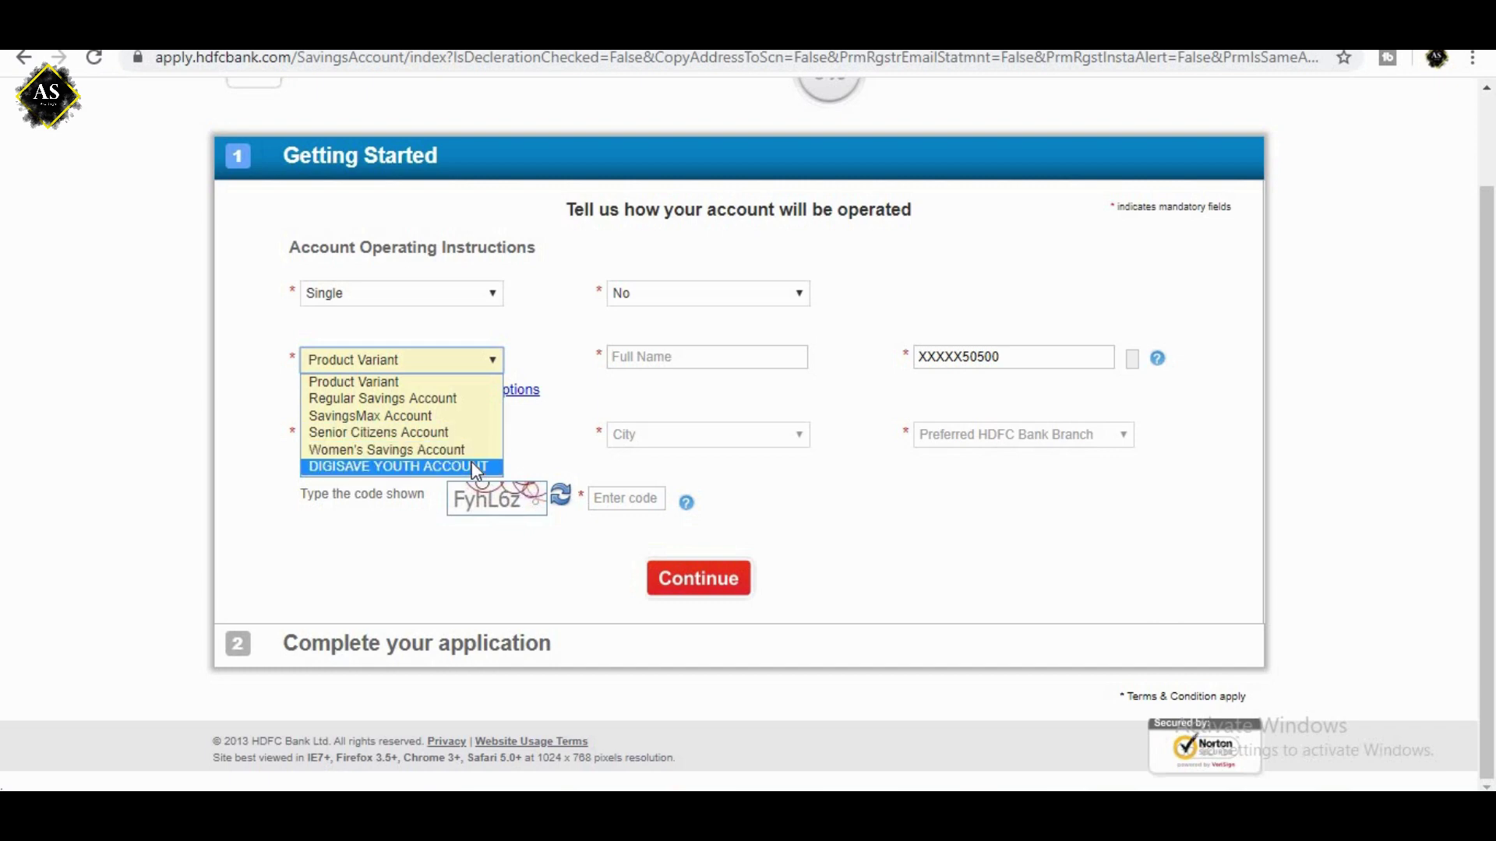
Choose the Regular Savings Account variant and enter the applicant's full name
left_click(431, 401)
left_click(689, 355)
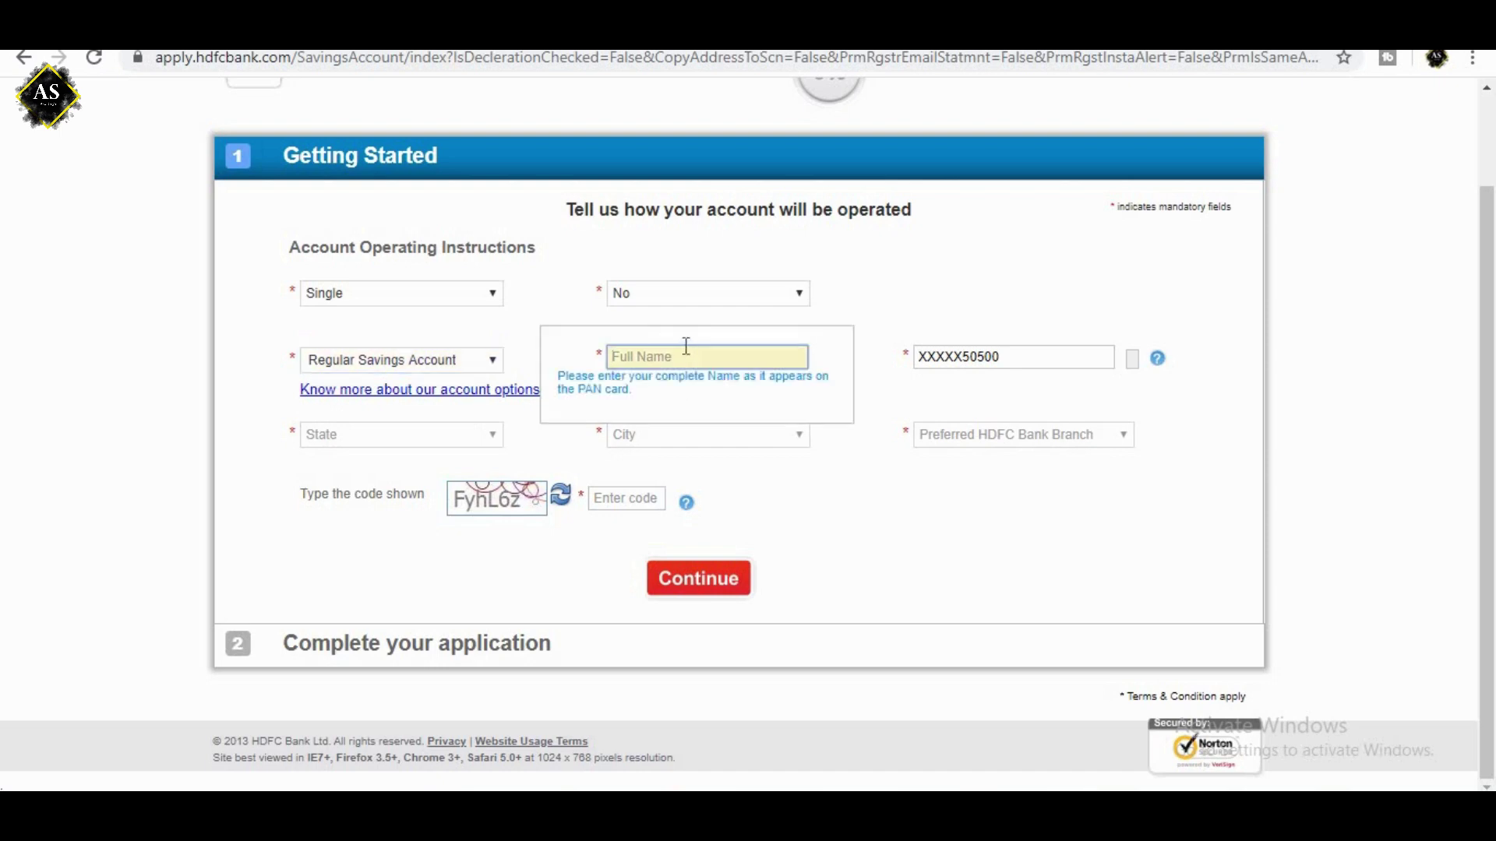
left_click(875, 312)
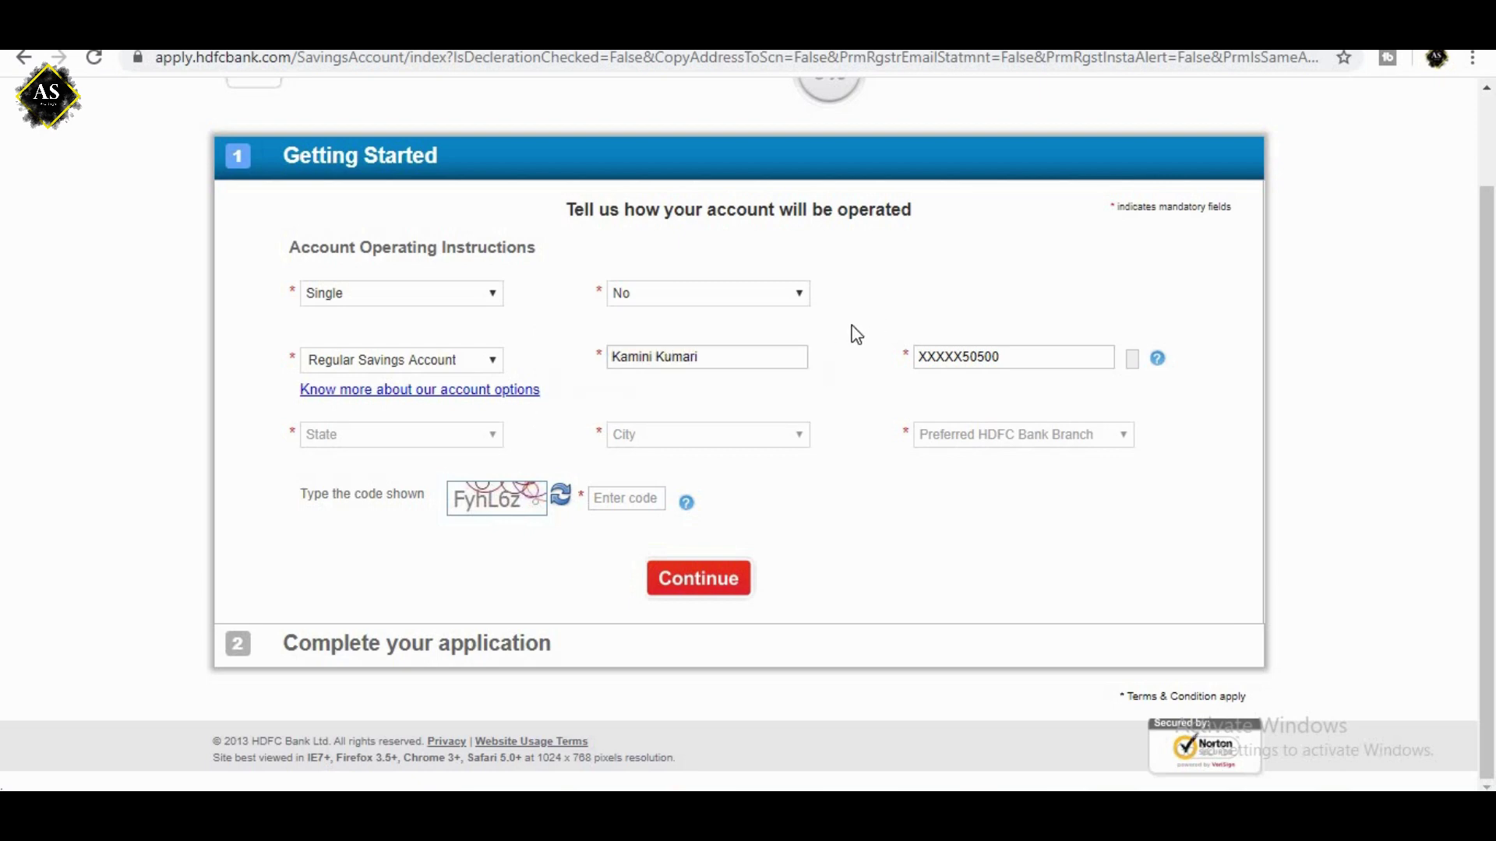
Set state Bihar, city MUZAFFARPUR and preferred branch BHAGWANPUR CHOWK
left_click(445, 437)
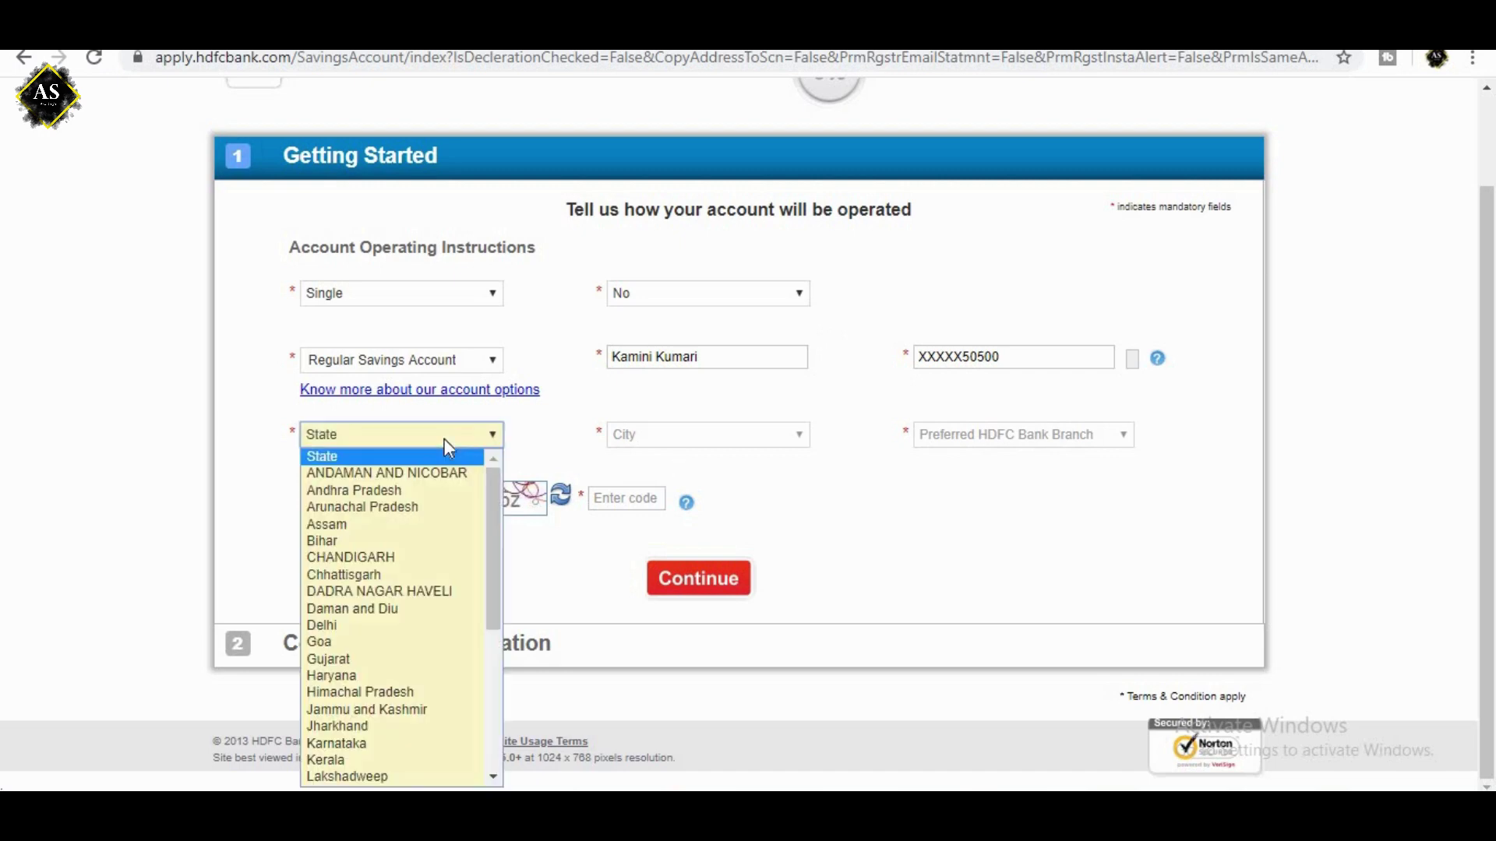
key("Return")
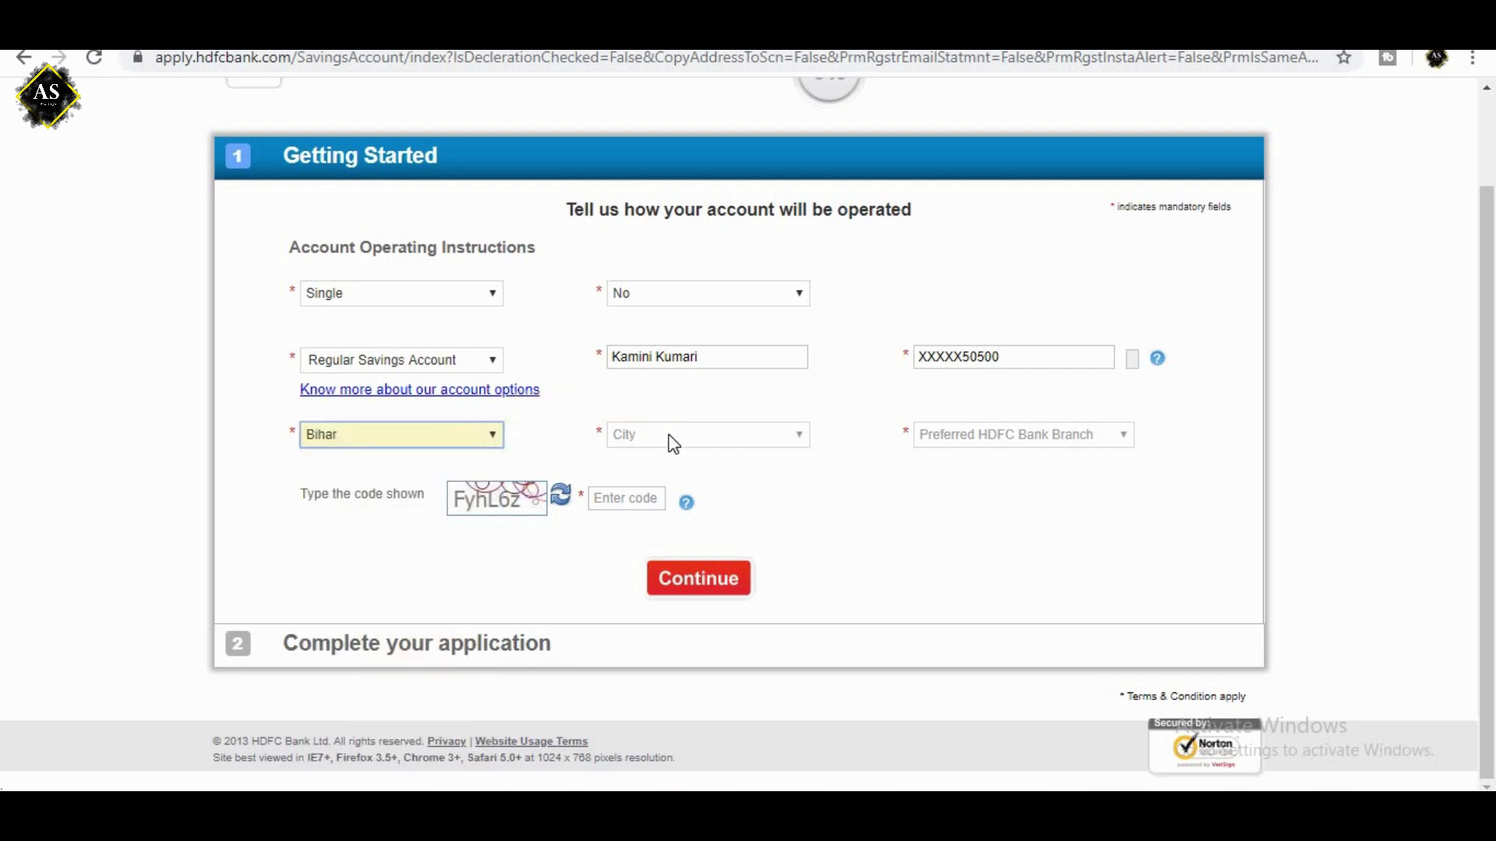
left_click(668, 434)
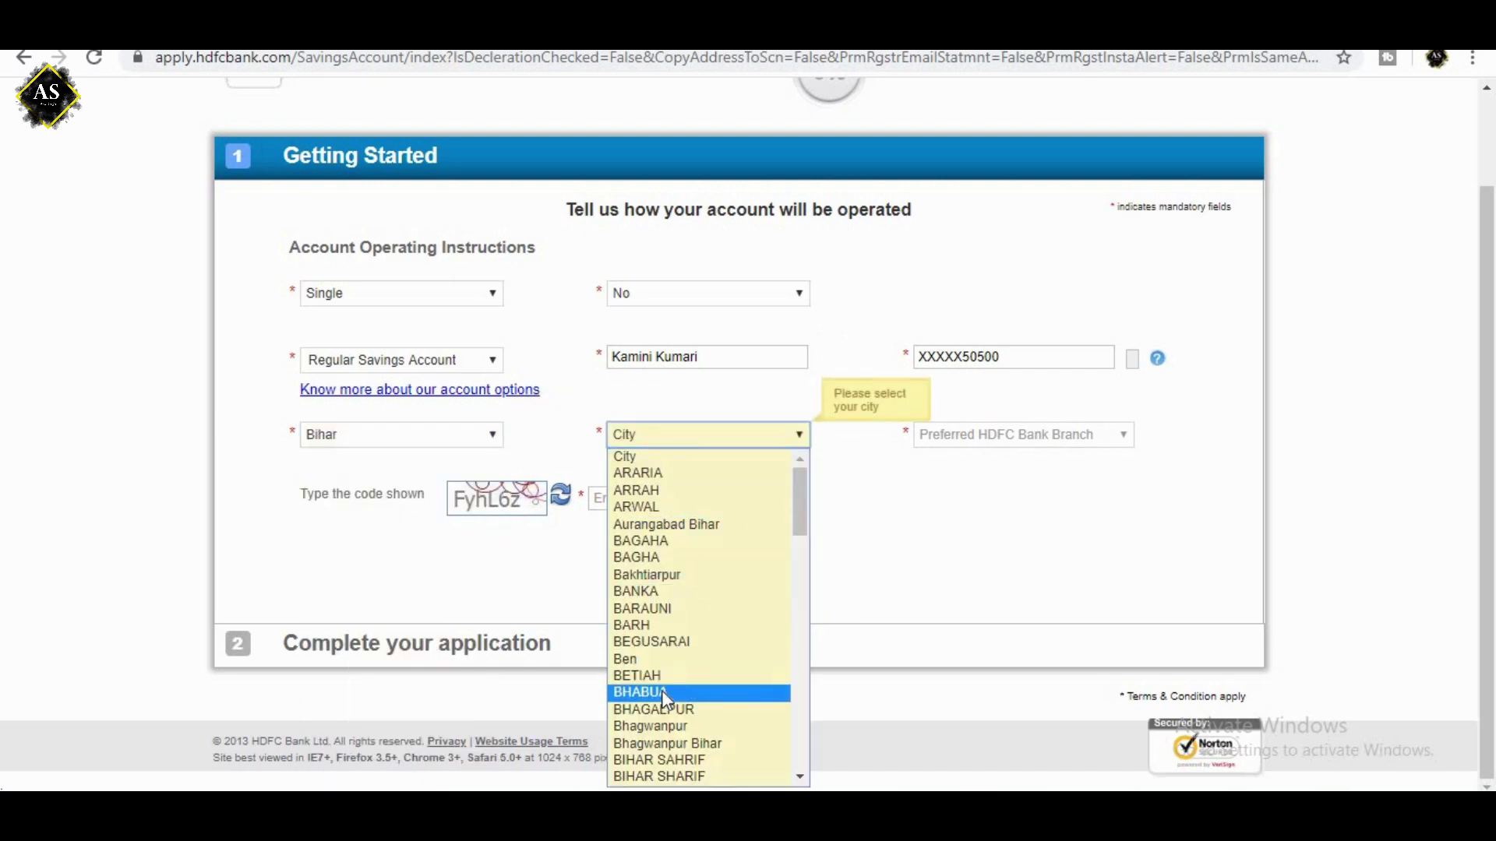
scroll(662, 690, "down", 15)
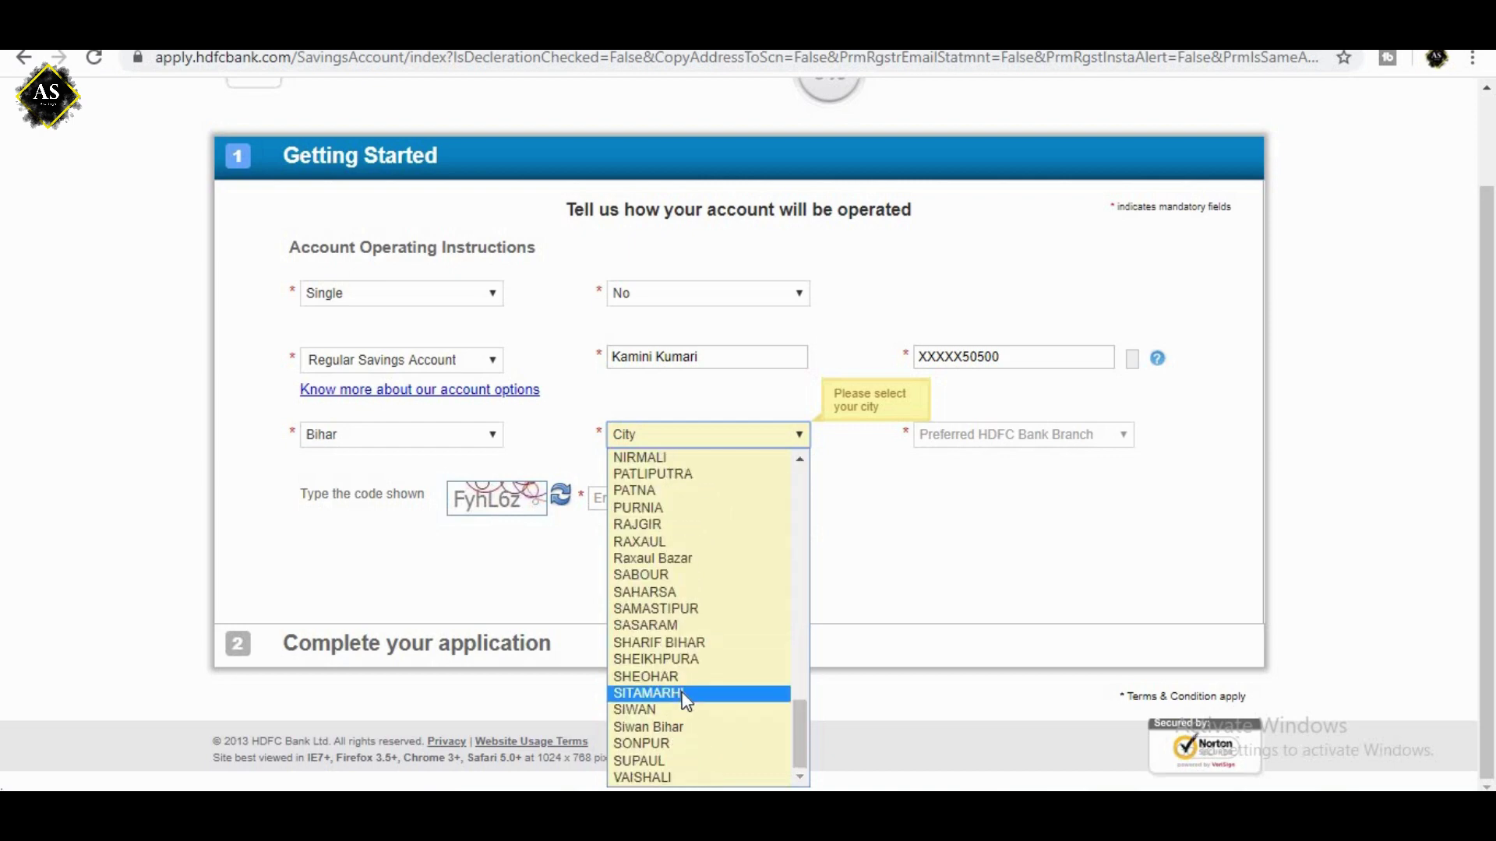
scroll(699, 583, "up", 10)
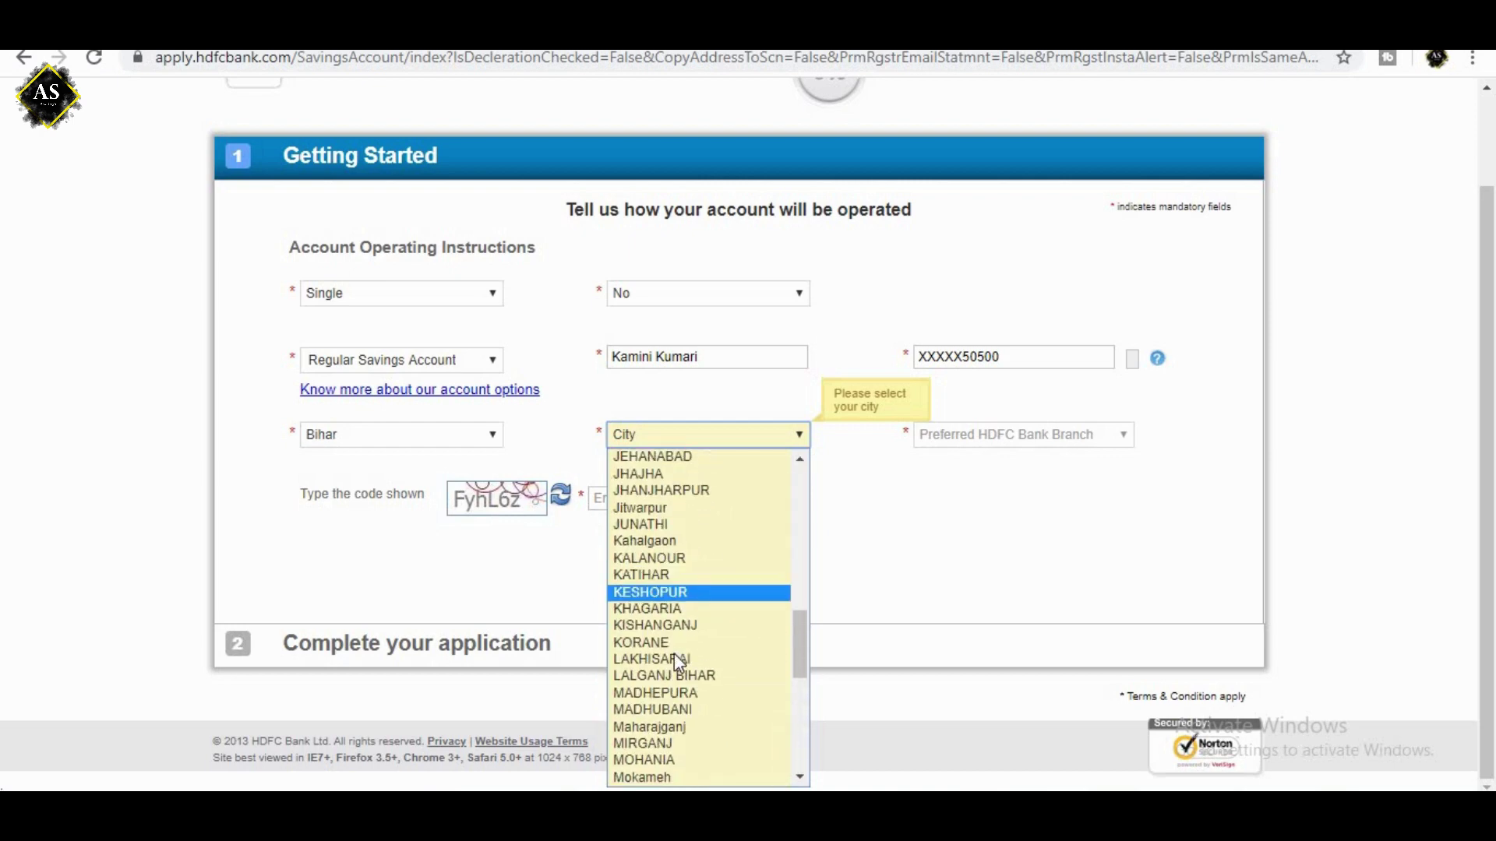
scroll(671, 698, "down", 4)
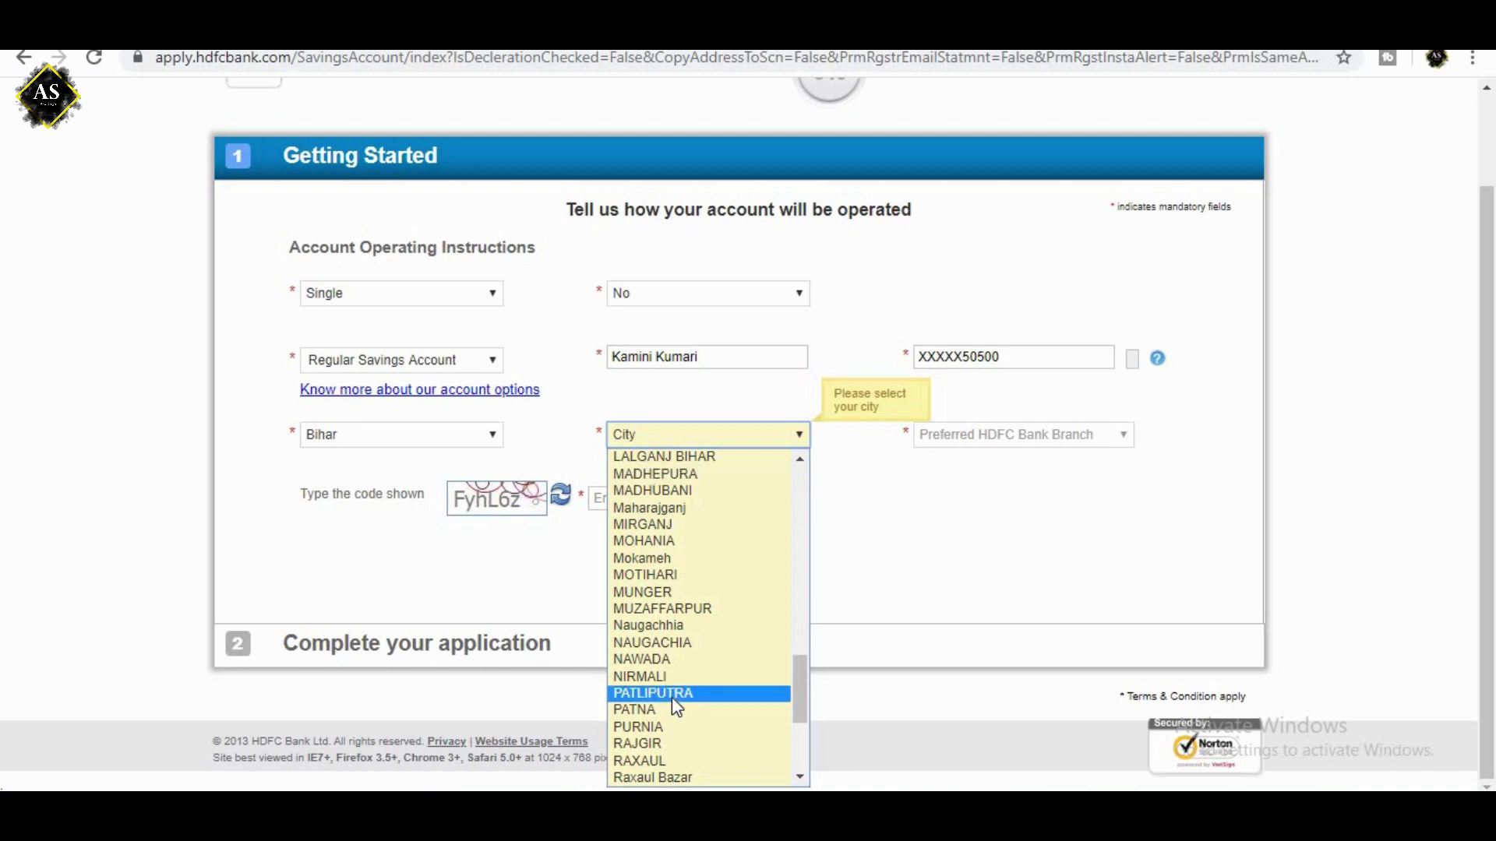
left_click(676, 609)
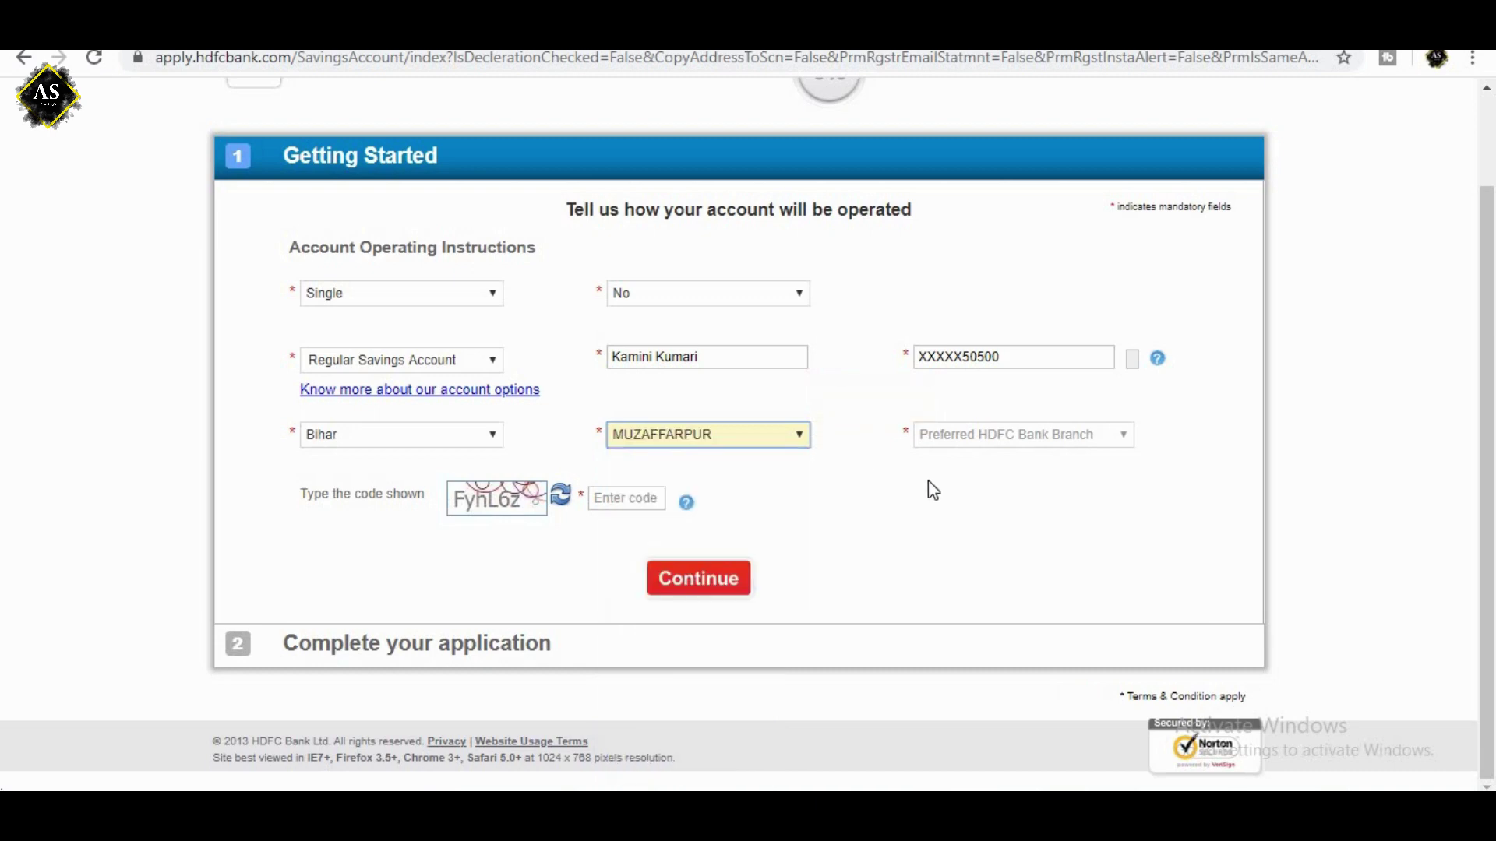
left_click(964, 437)
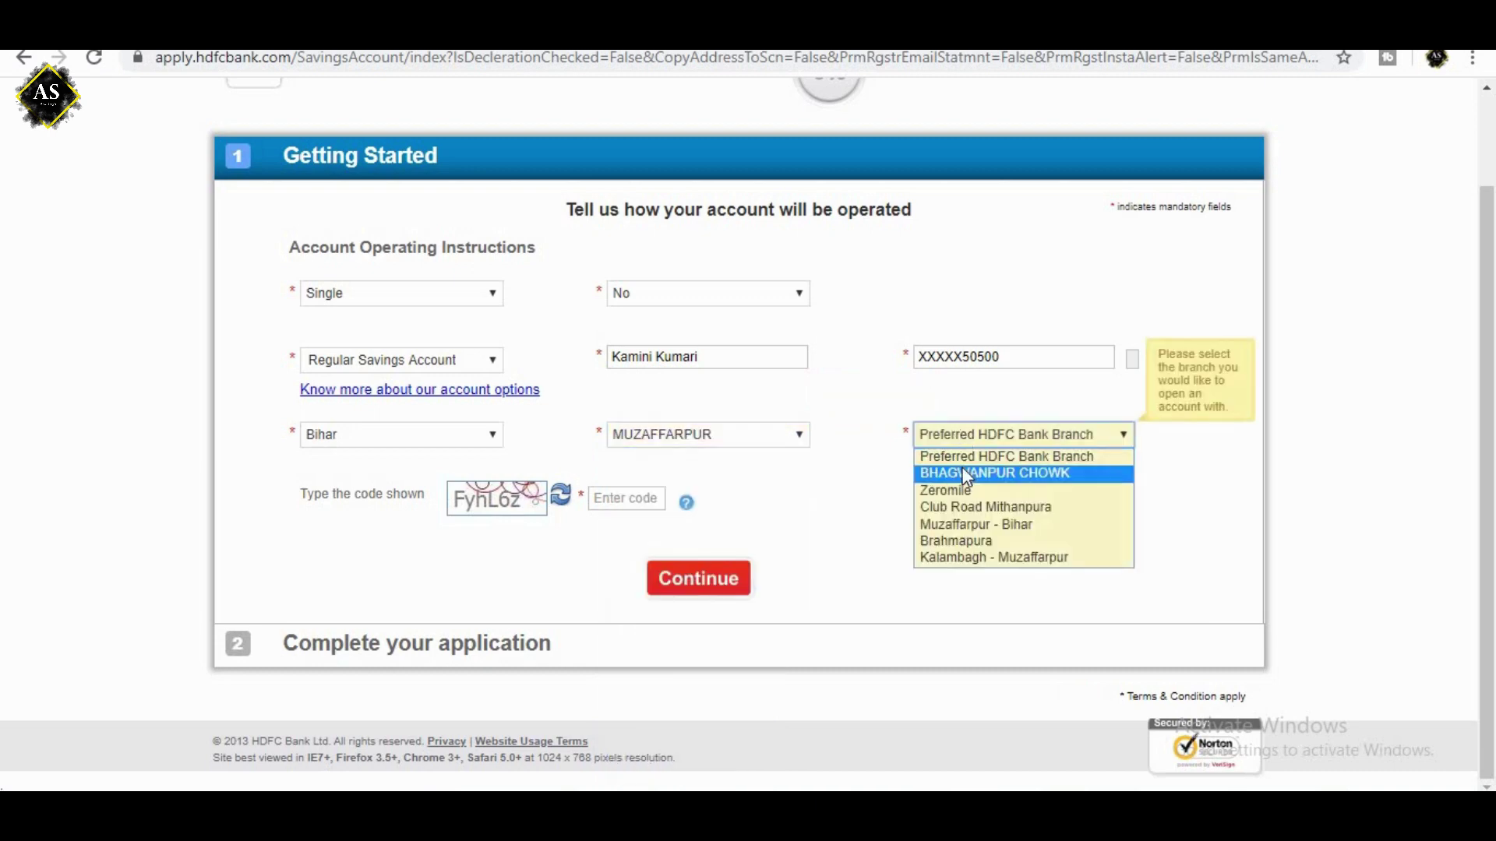
left_click(966, 473)
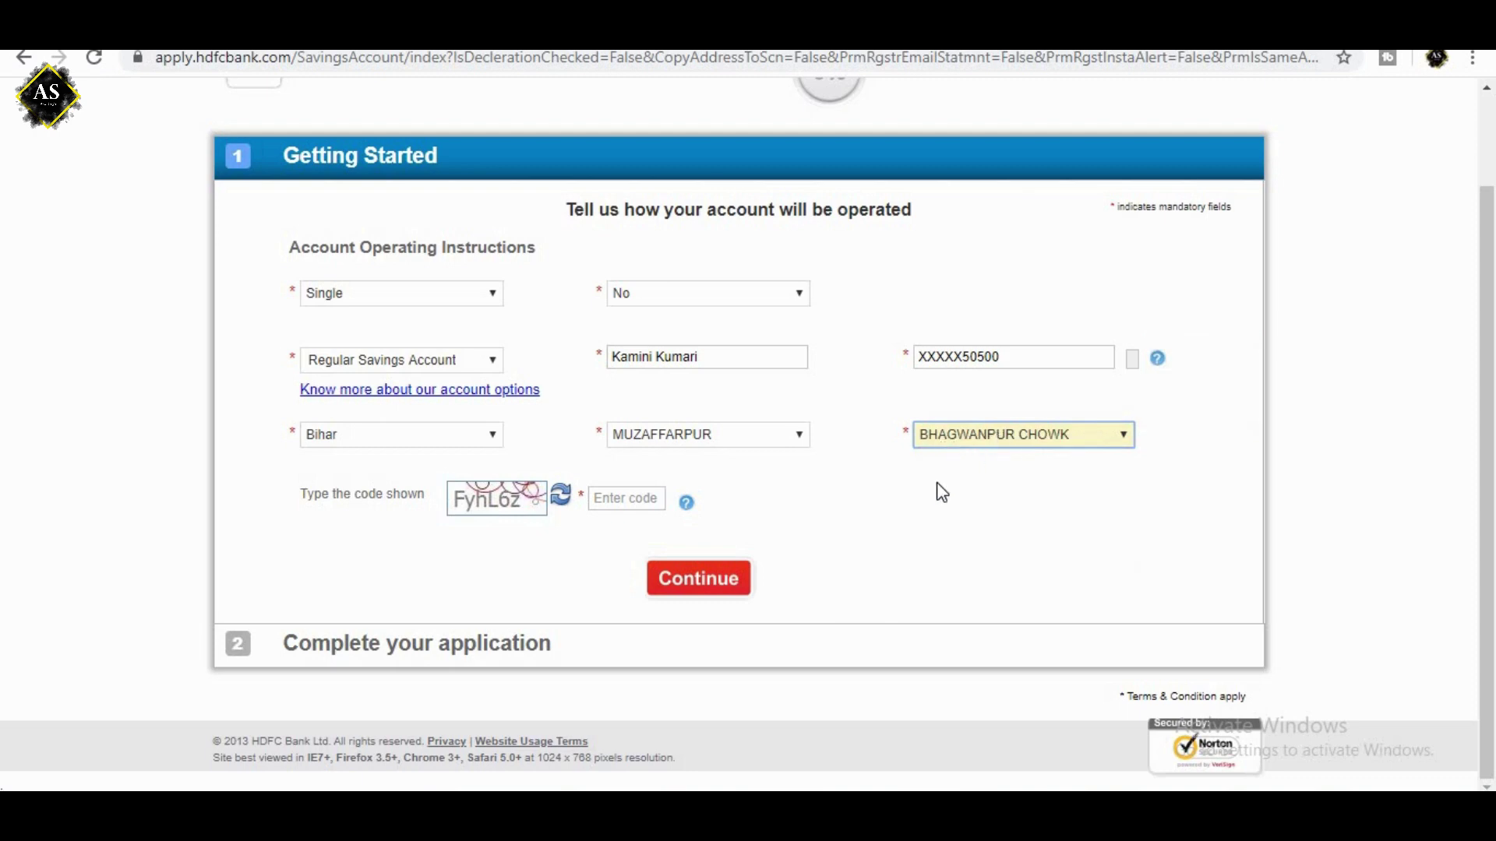
Enter the displayed security code and continue to the Personal Details step at 25%
left_click(636, 499)
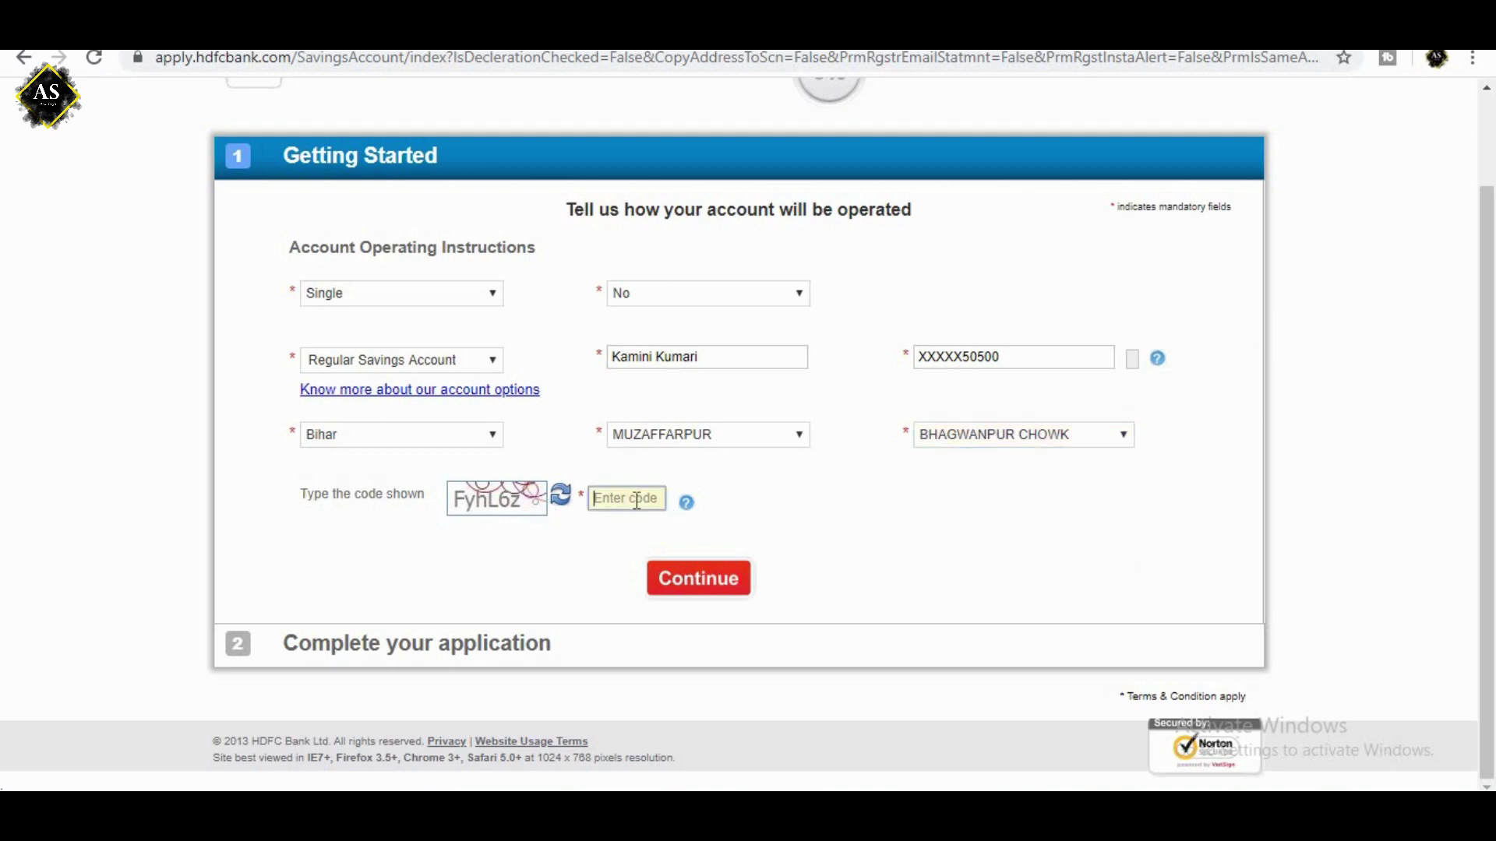
type("FyhL6z")
left_click(711, 583)
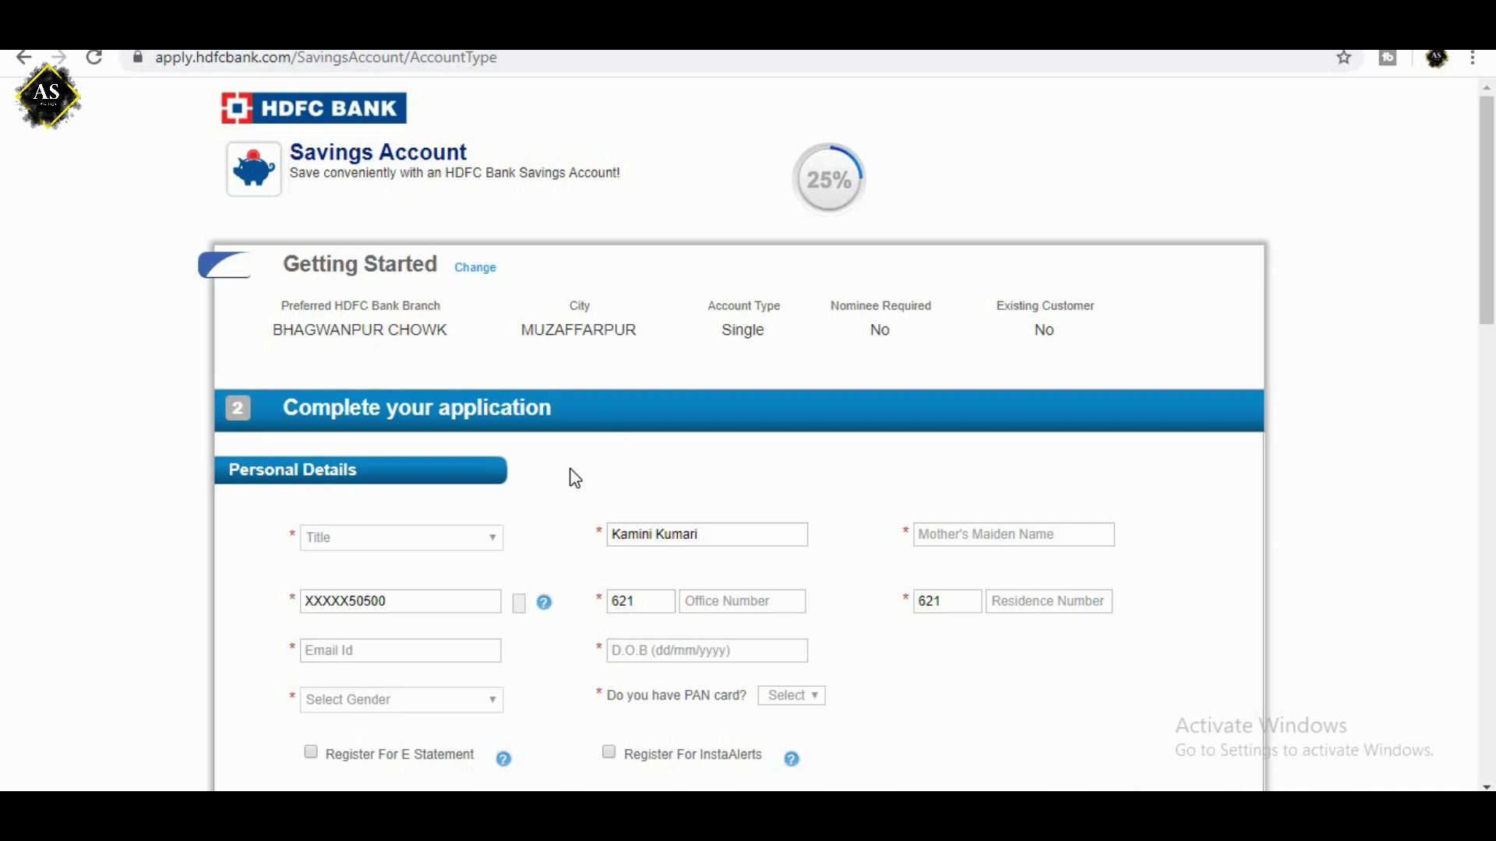
Set the title to Ms. and enter the mother's maiden name
scroll(575, 478, "down", 1)
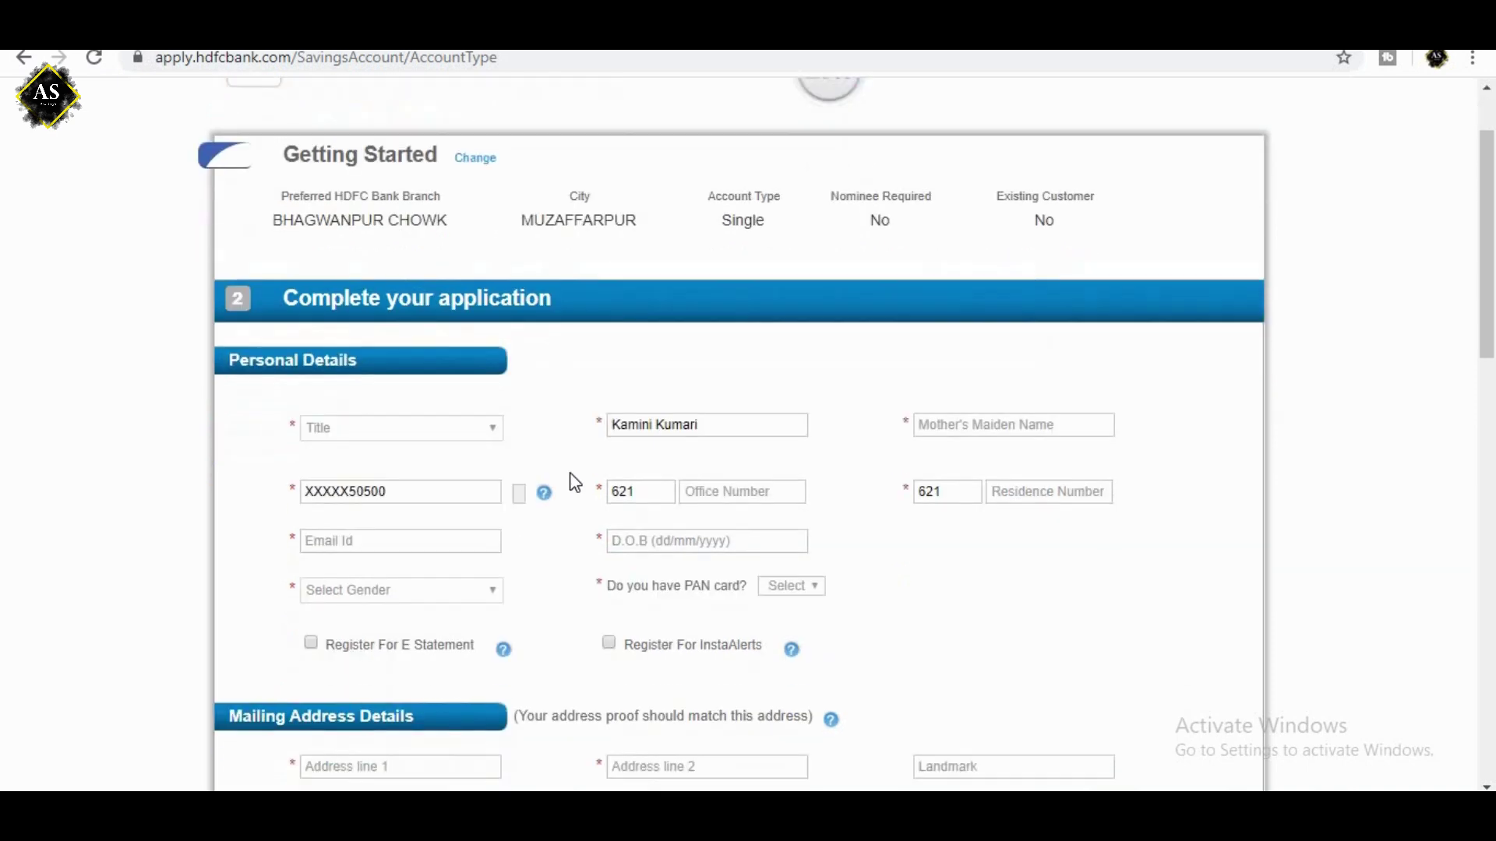
left_click(375, 429)
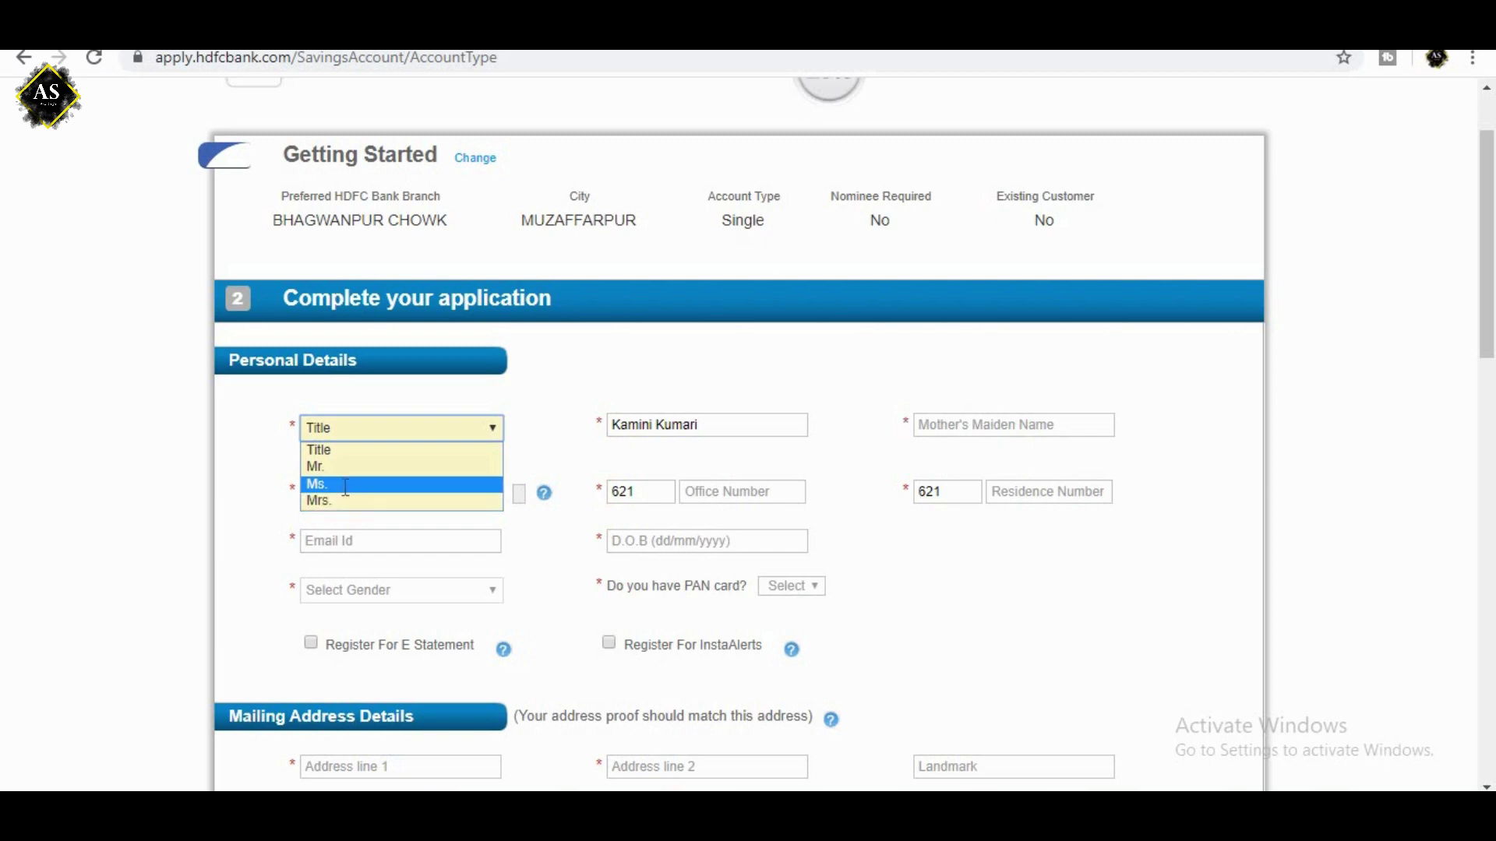
left_click(343, 484)
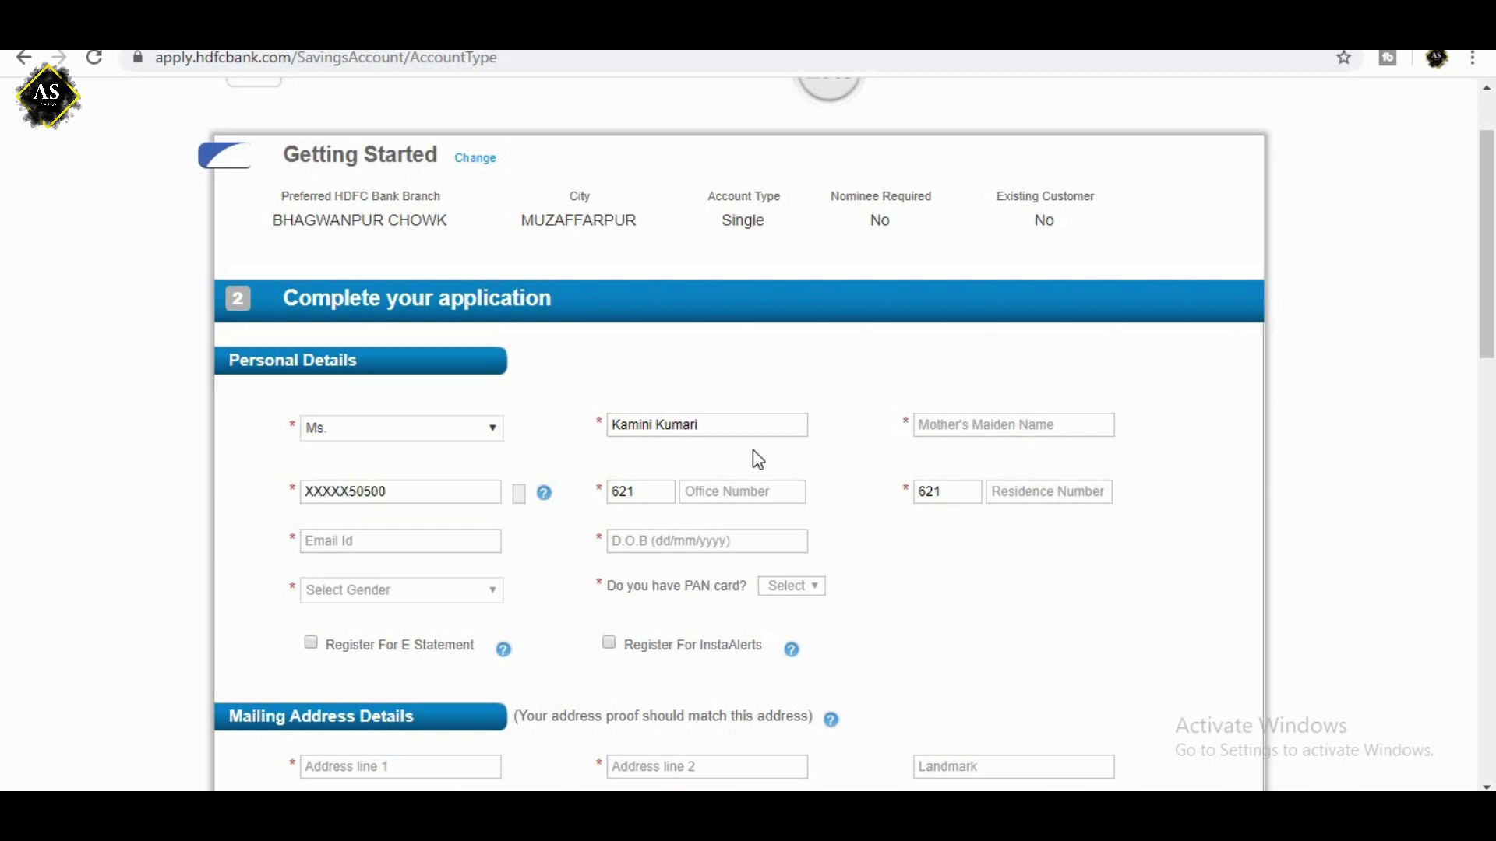
left_click(1041, 424)
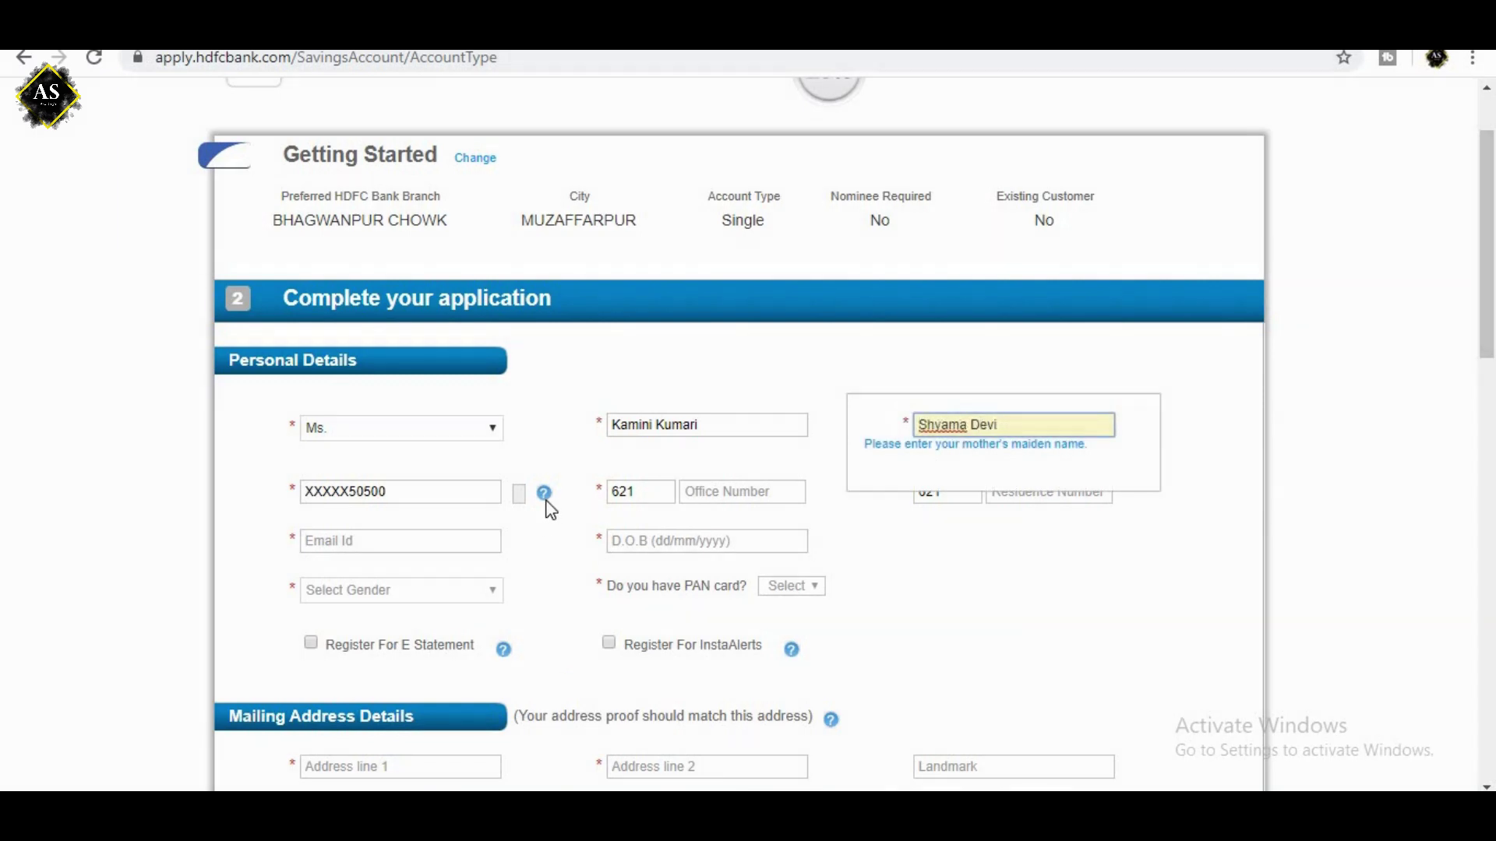
mouse_move(550, 510)
left_click(628, 522)
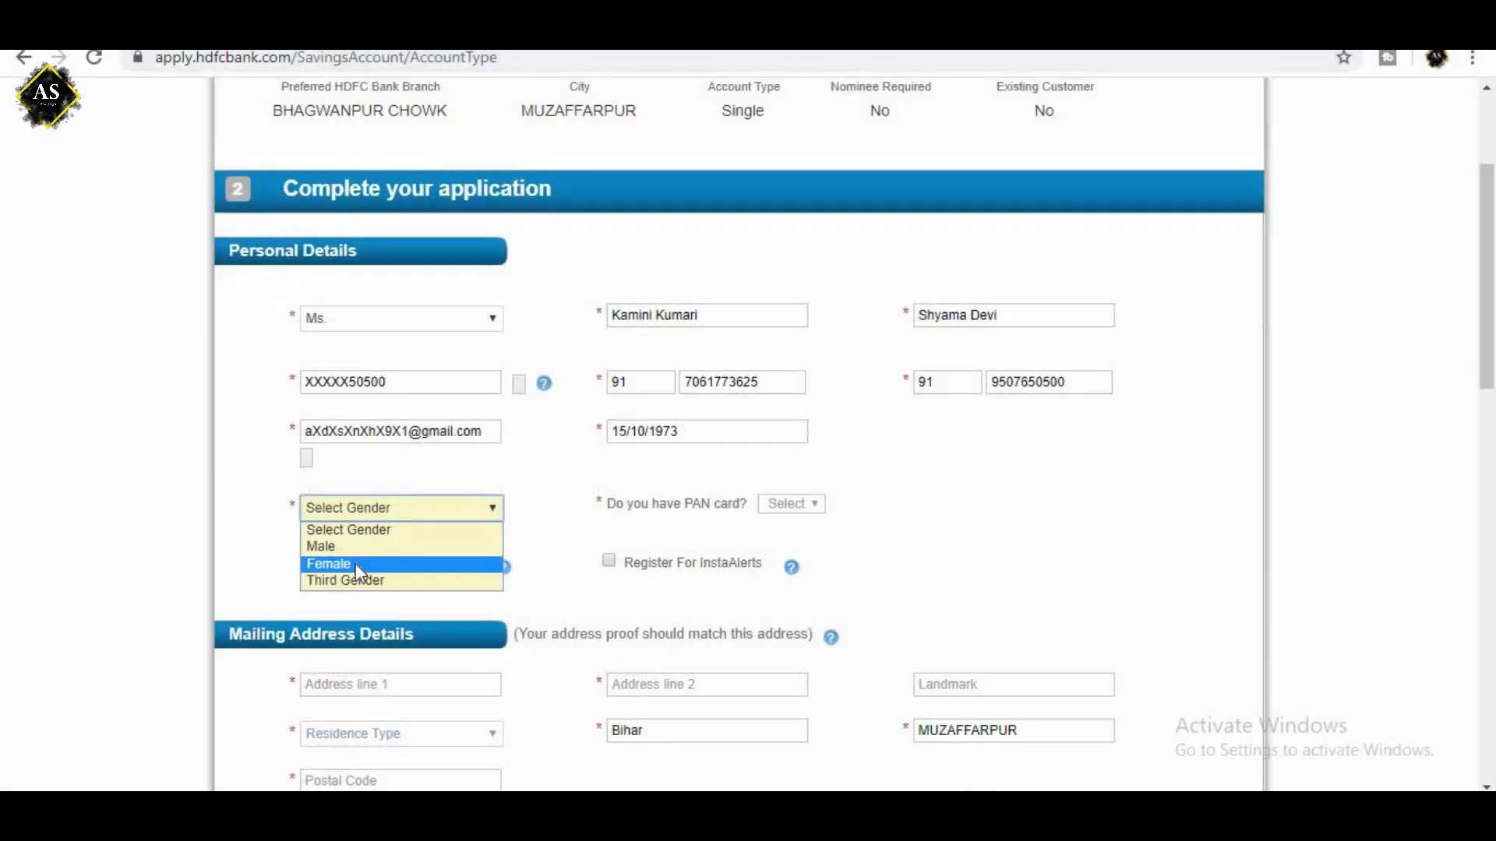
Set gender to Female and answer Yes to having a PAN card
left_click(356, 563)
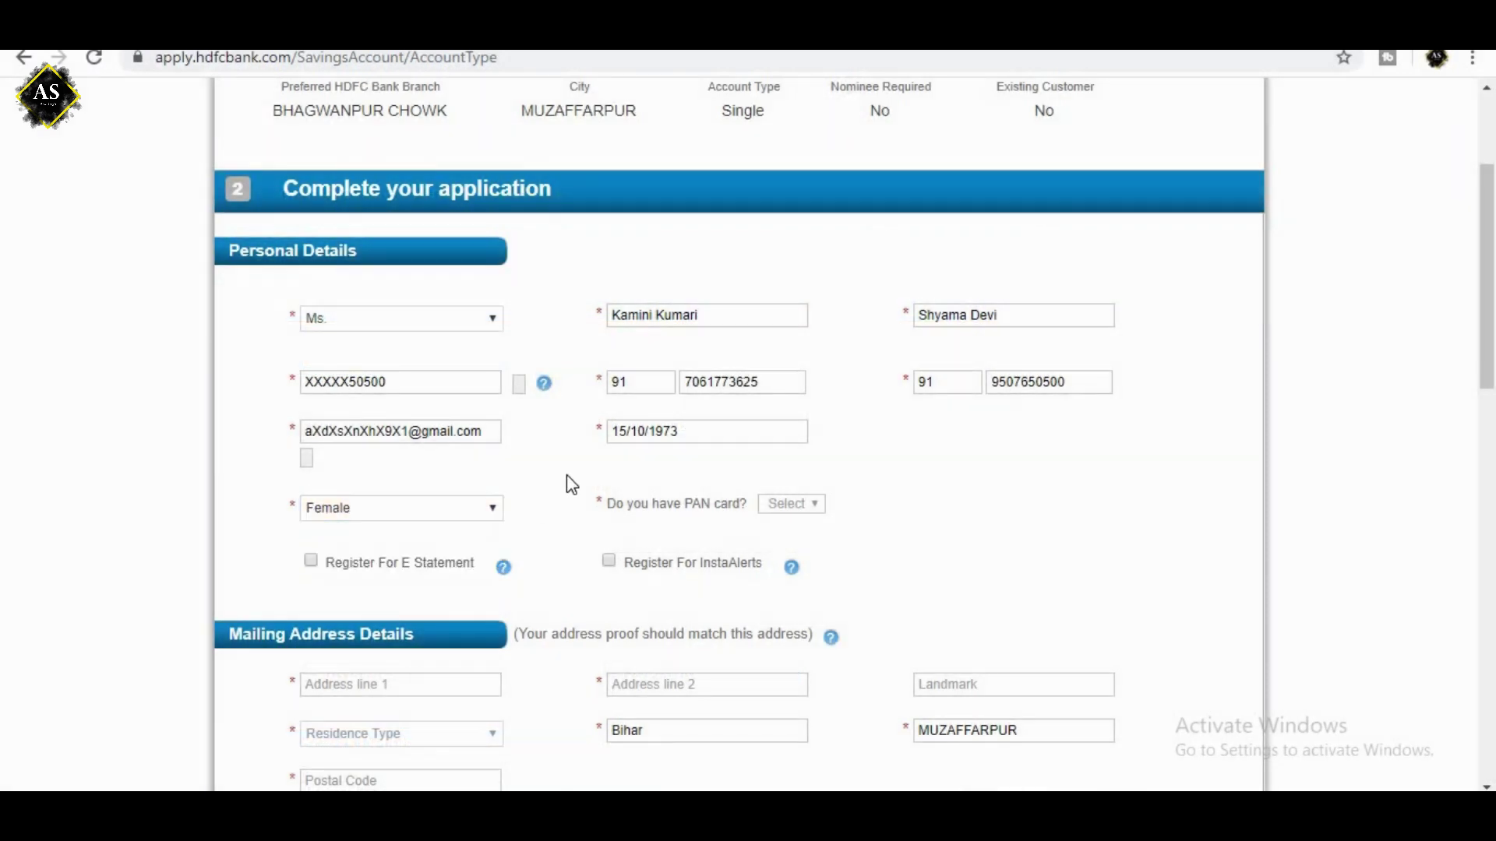
left_click(798, 507)
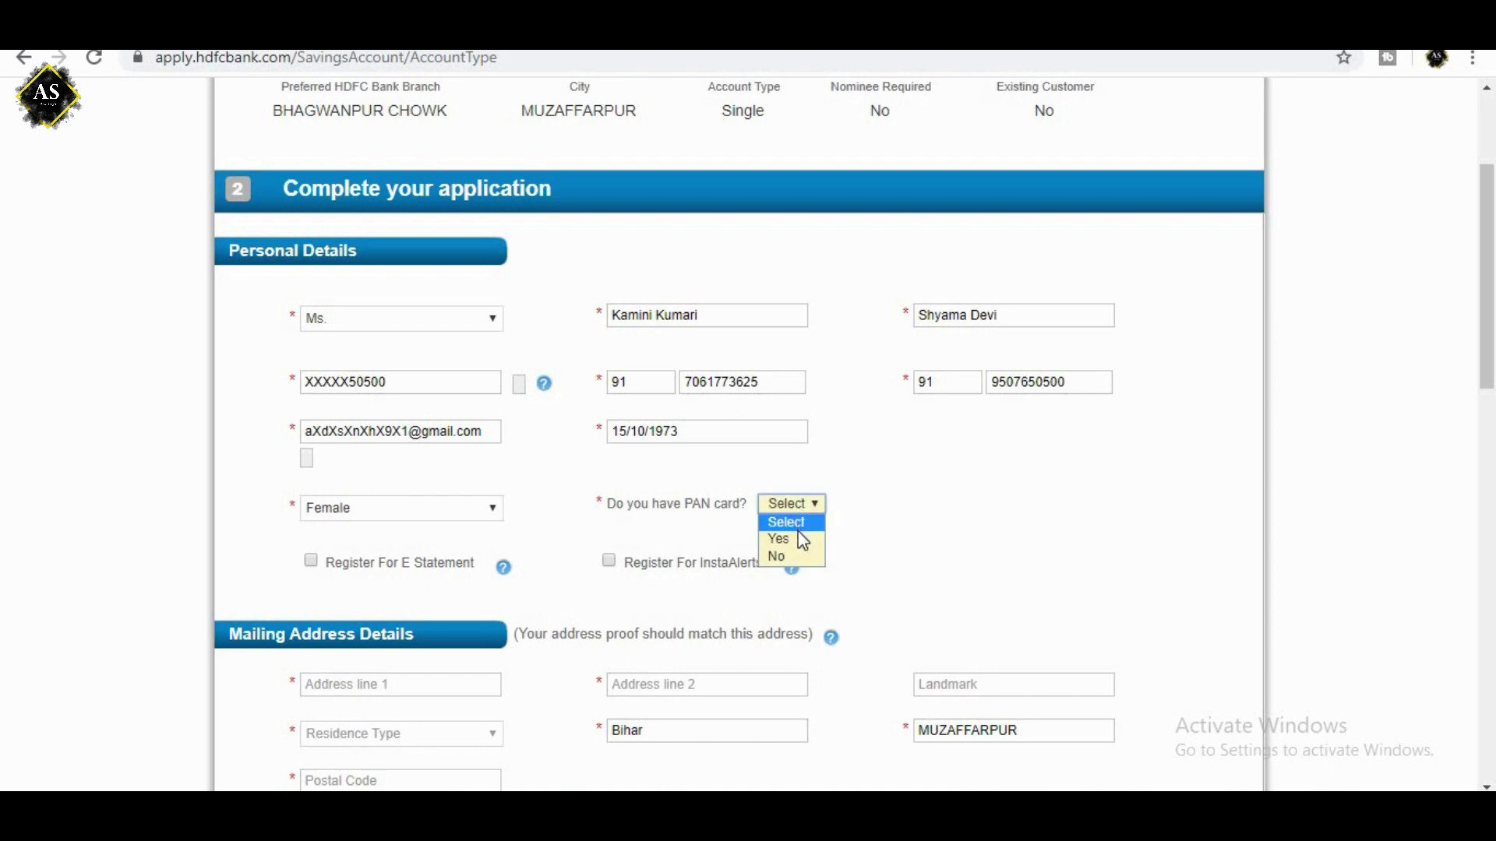
left_click(784, 537)
left_click(995, 508)
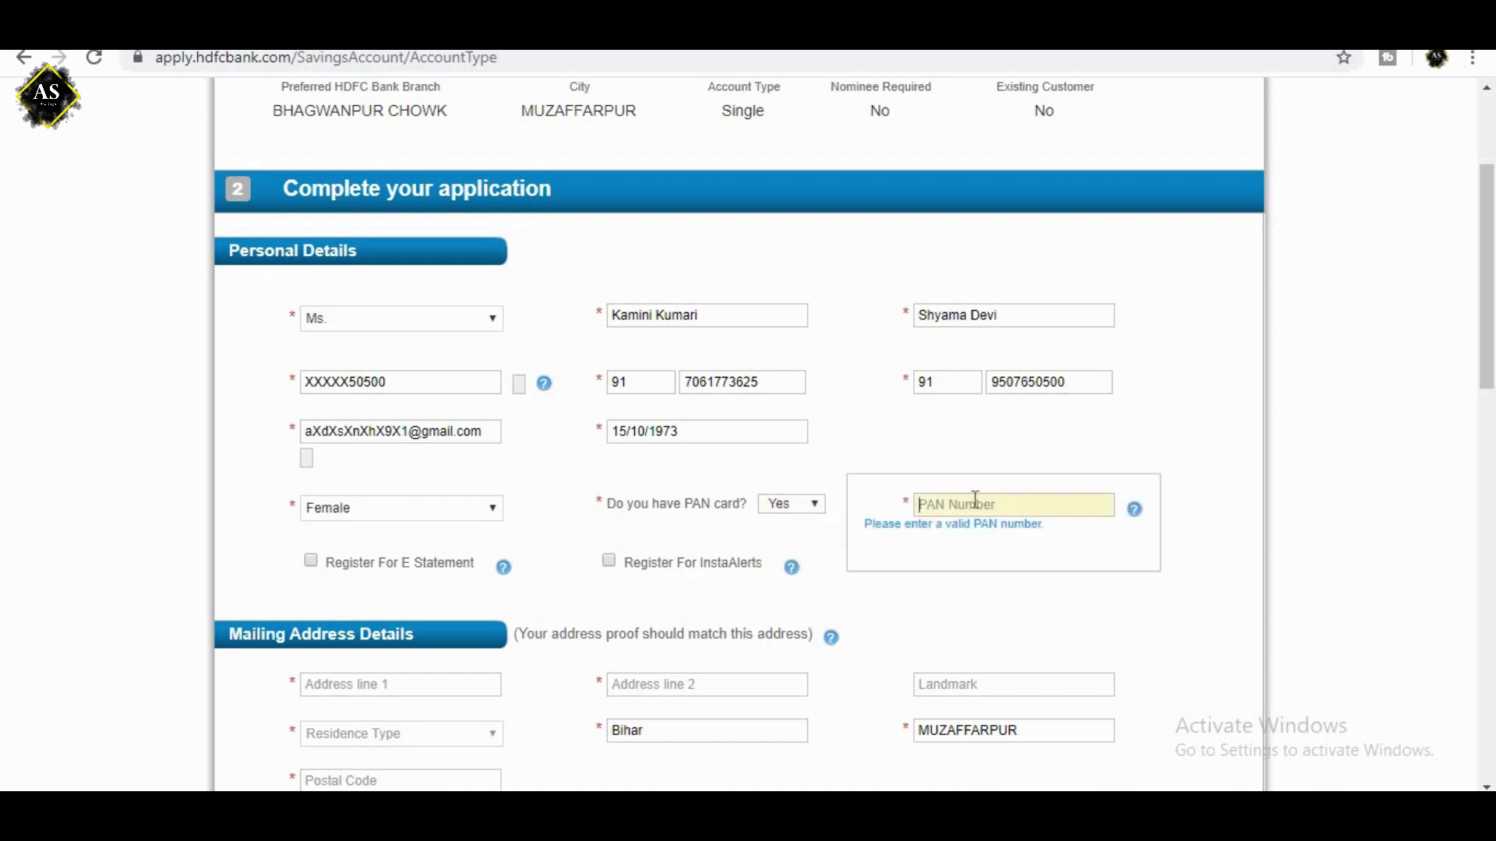
Enter the two mailing address lines and the landmark
scroll(904, 478, "down", 5)
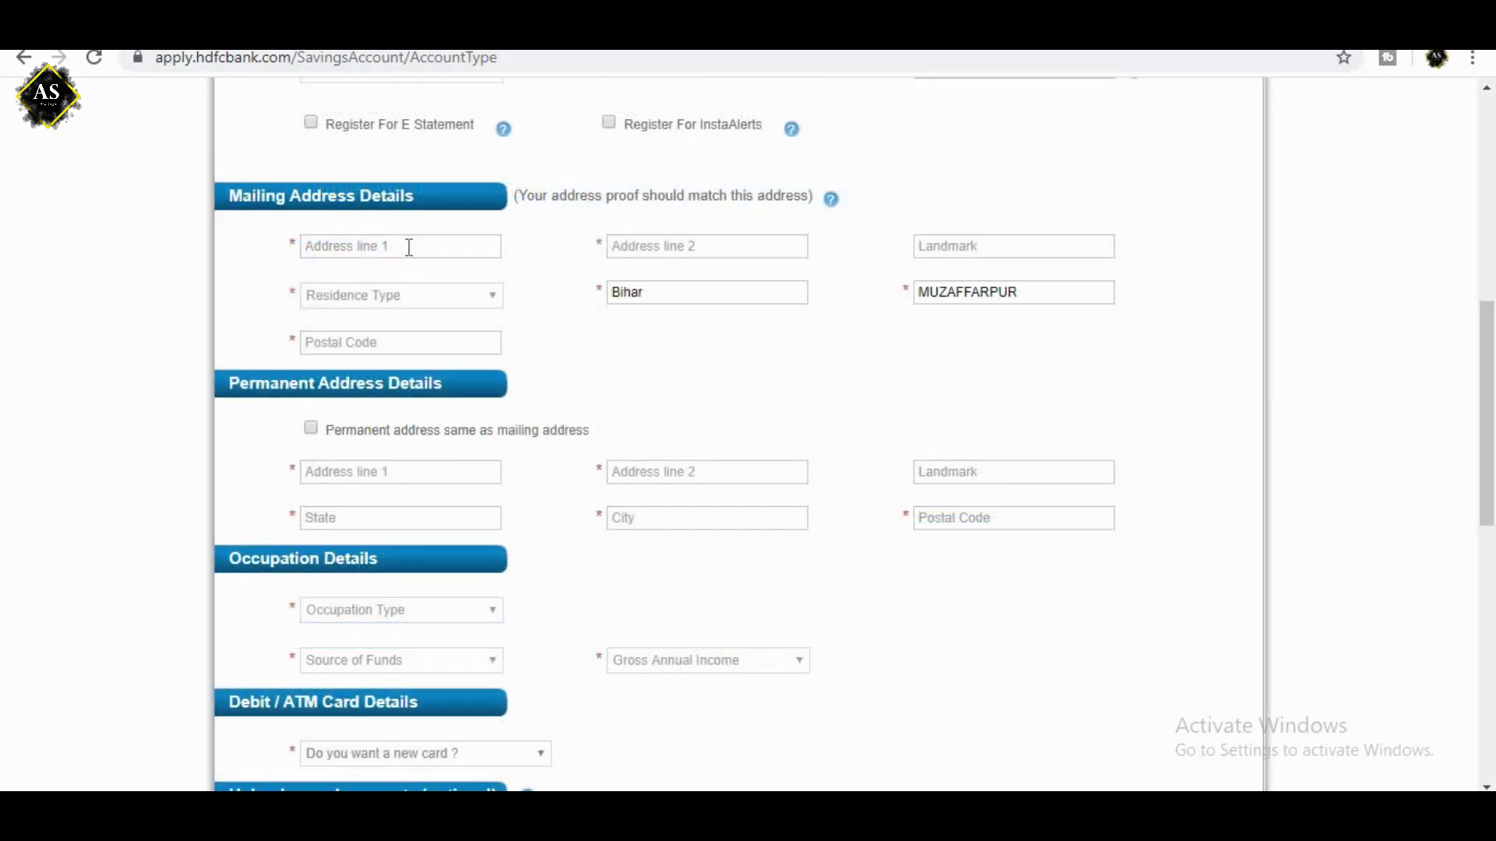
left_click(408, 247)
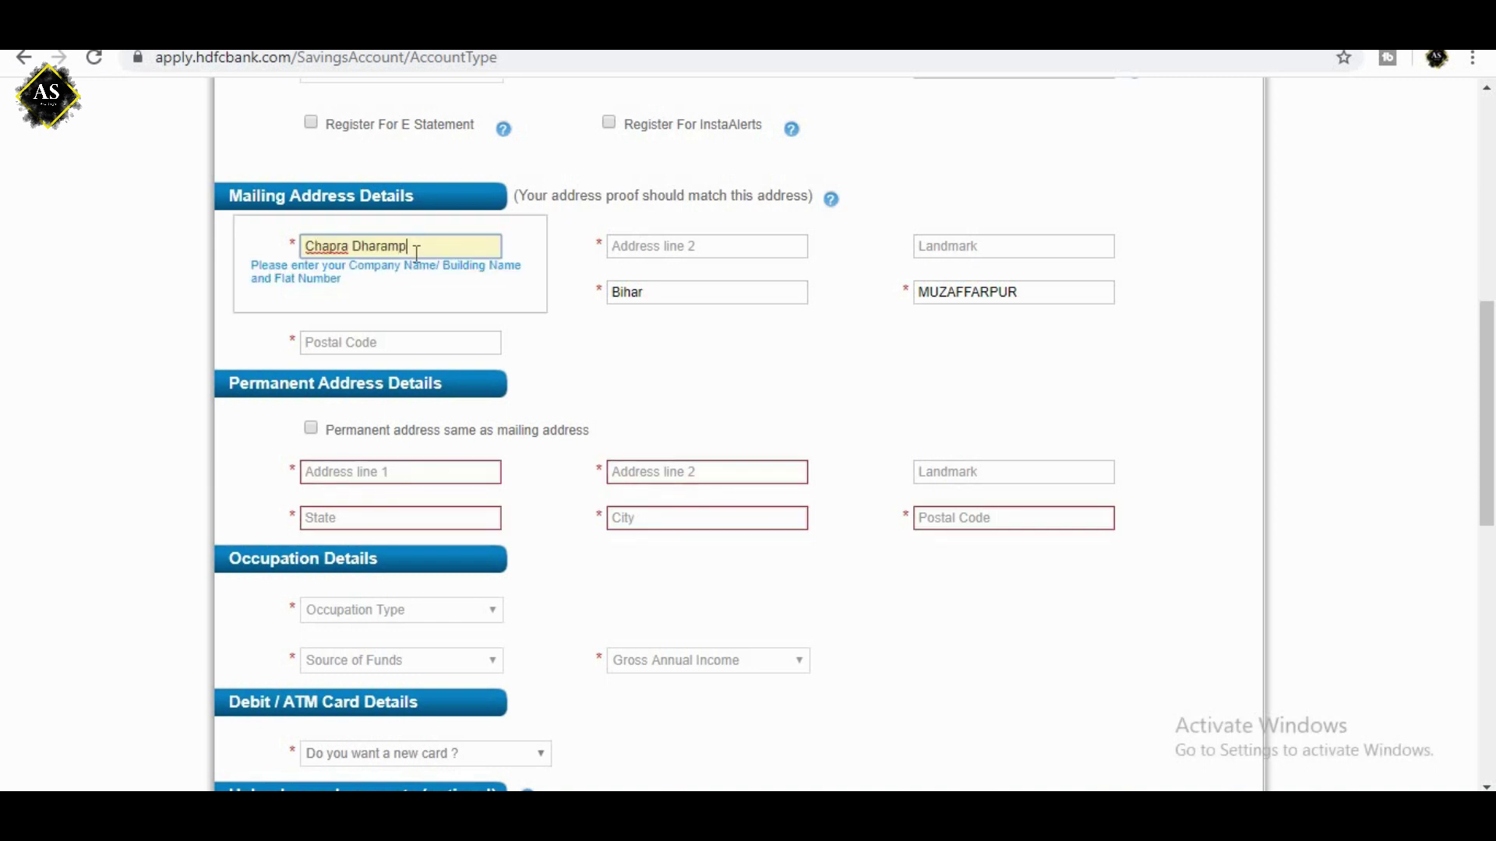
left_click(657, 242)
key("Tab")
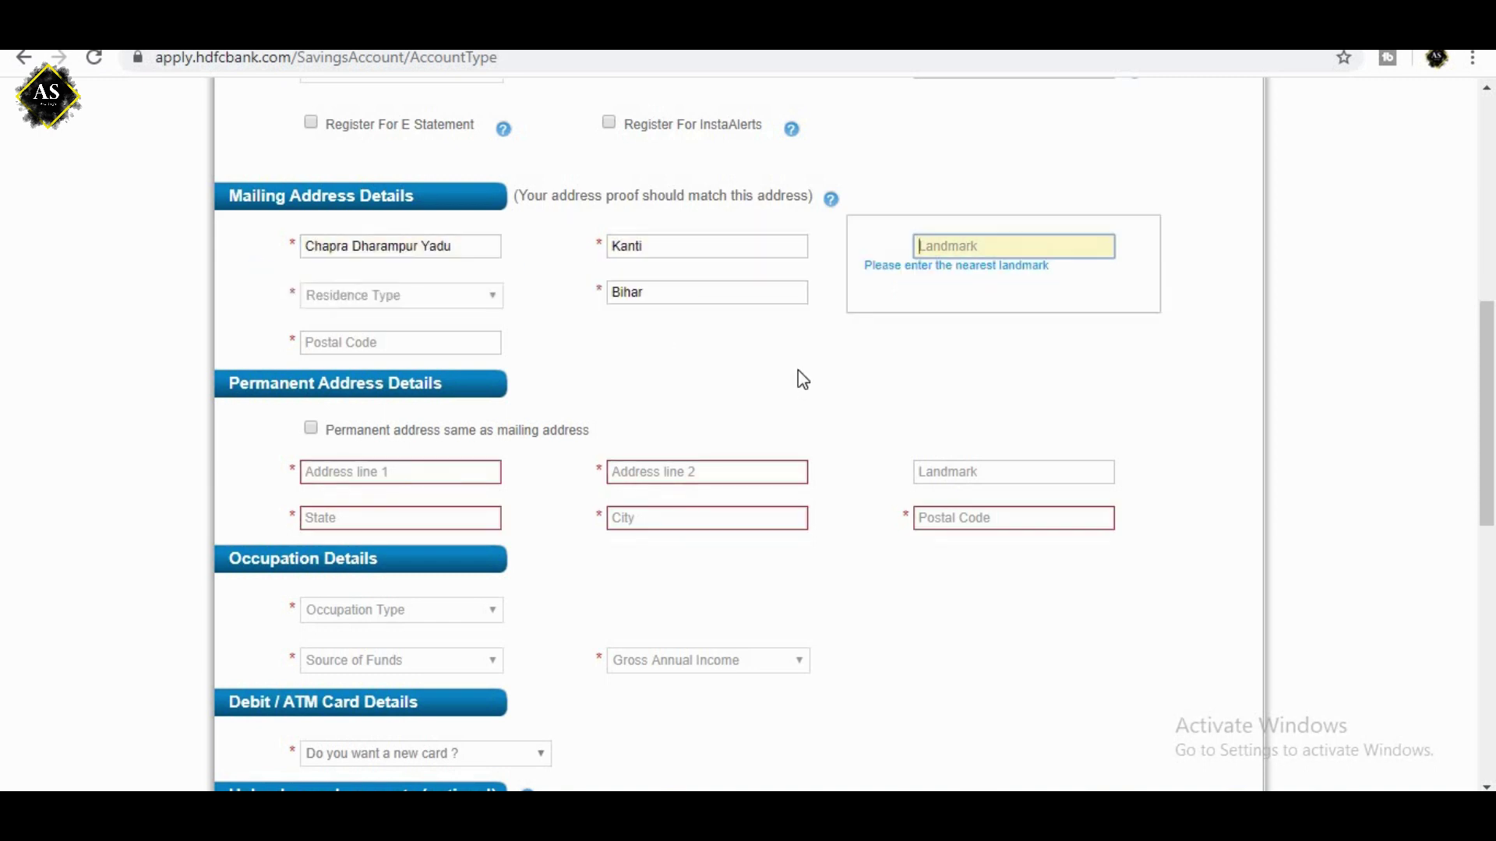
Set residence type Owned by self/ spouse, enter the postal code, and copy it as permanent address
left_click(459, 296)
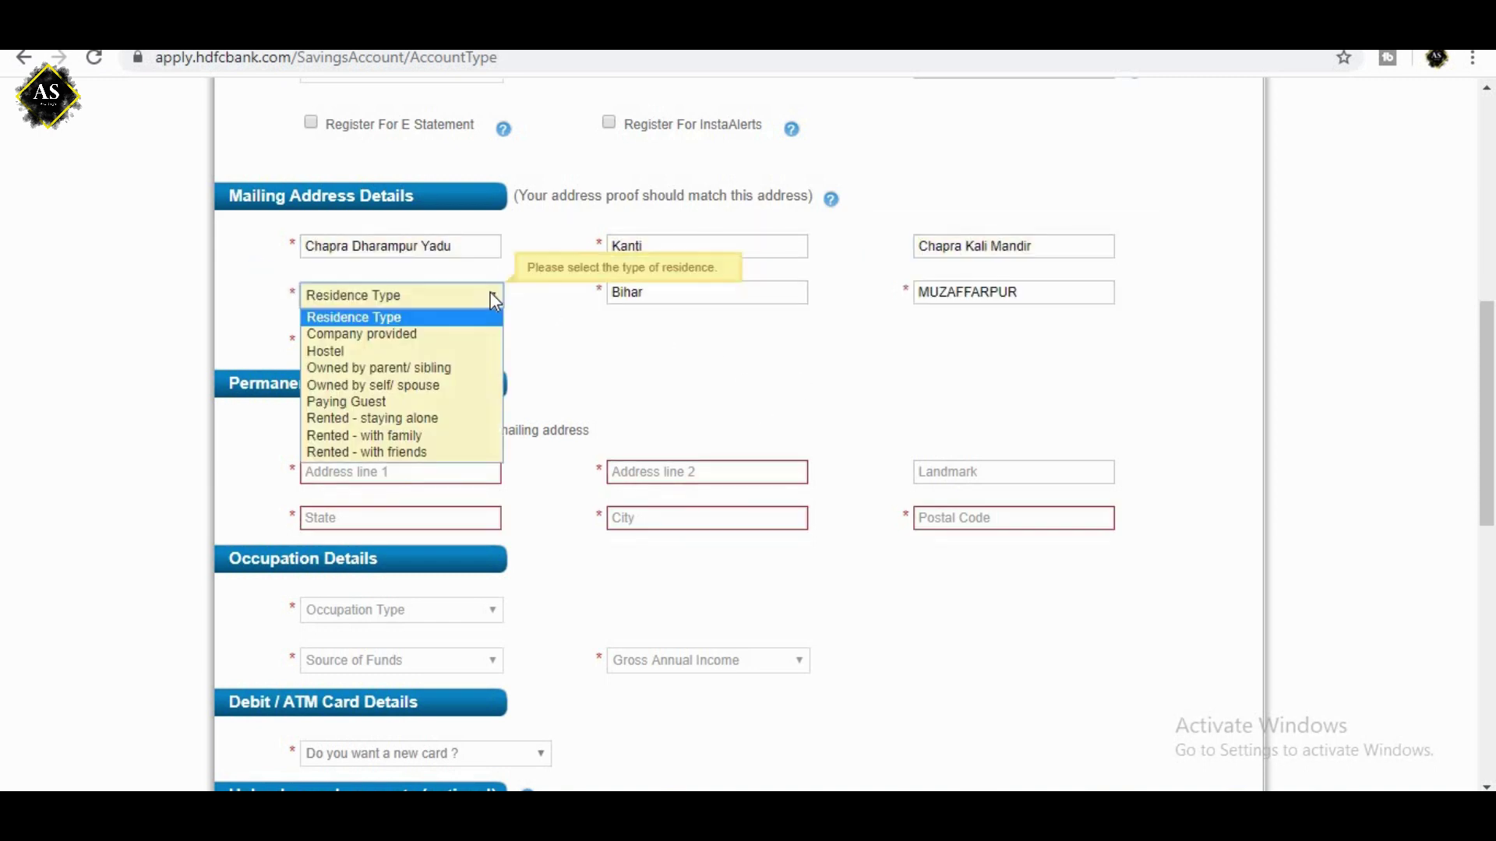
left_click(449, 385)
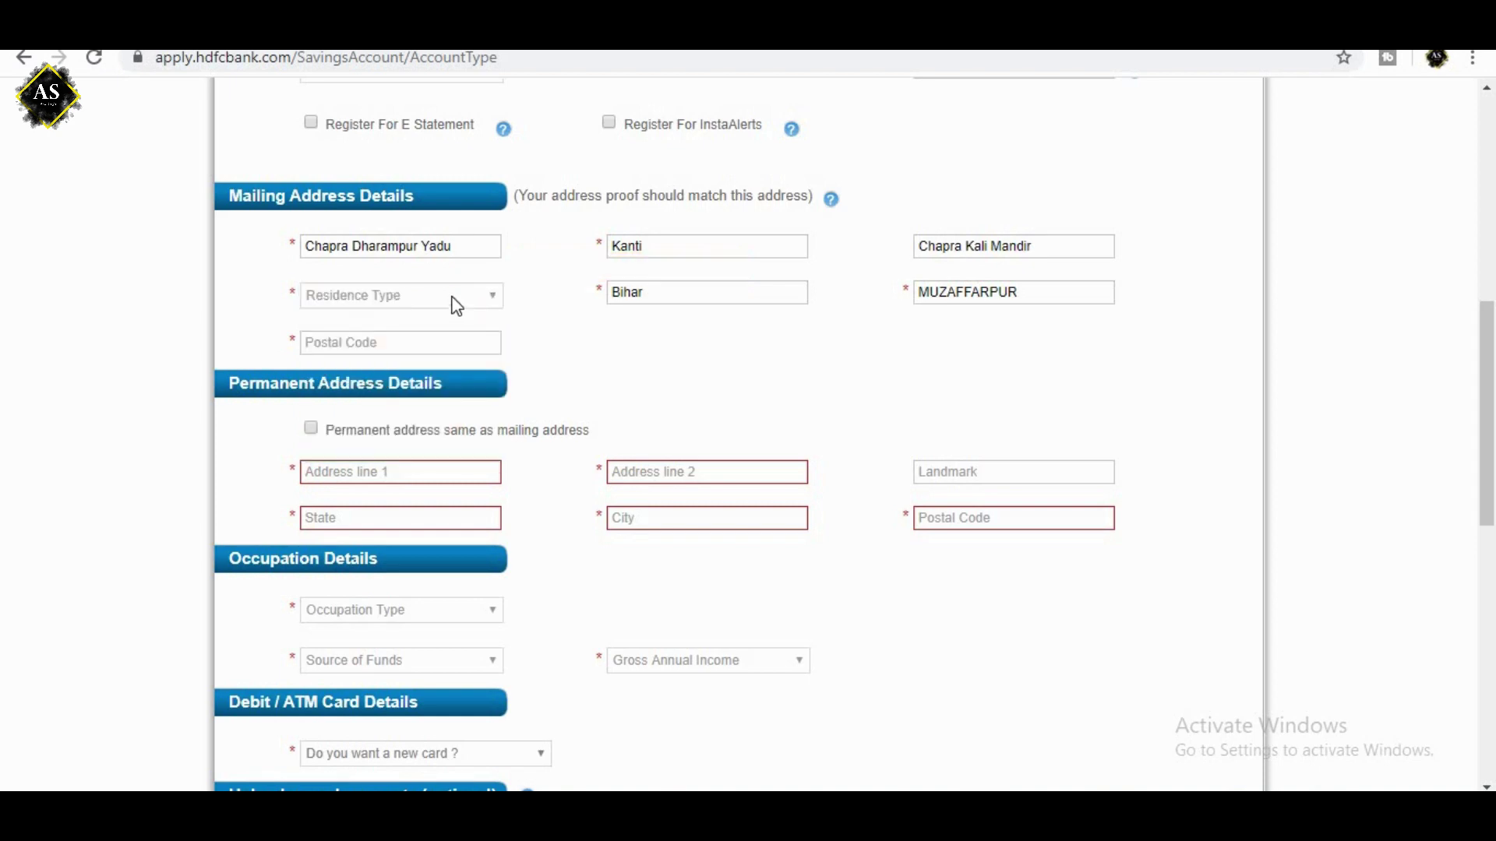
left_click(452, 296)
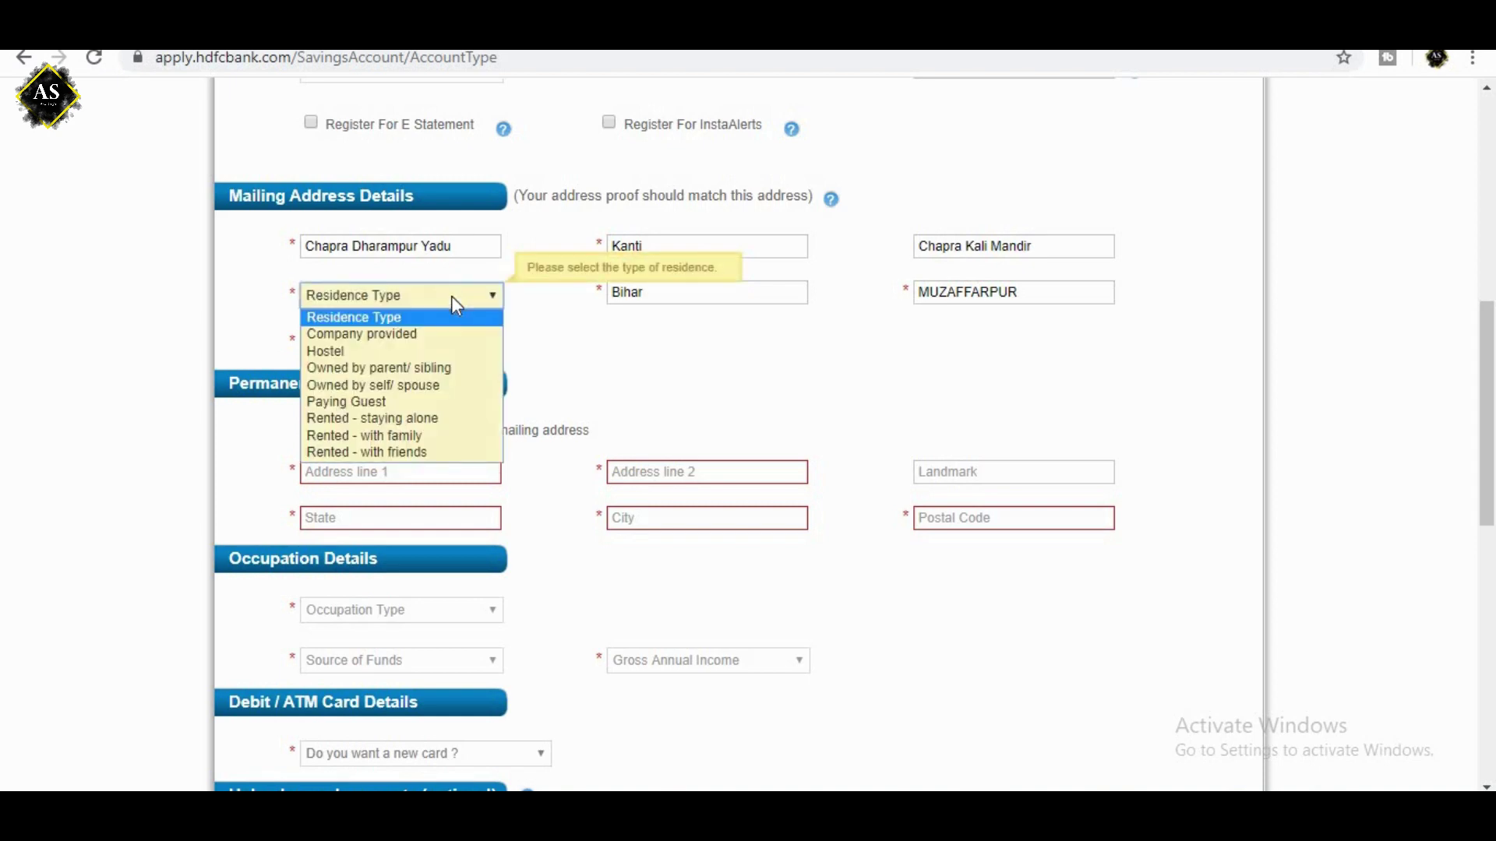
left_click(394, 385)
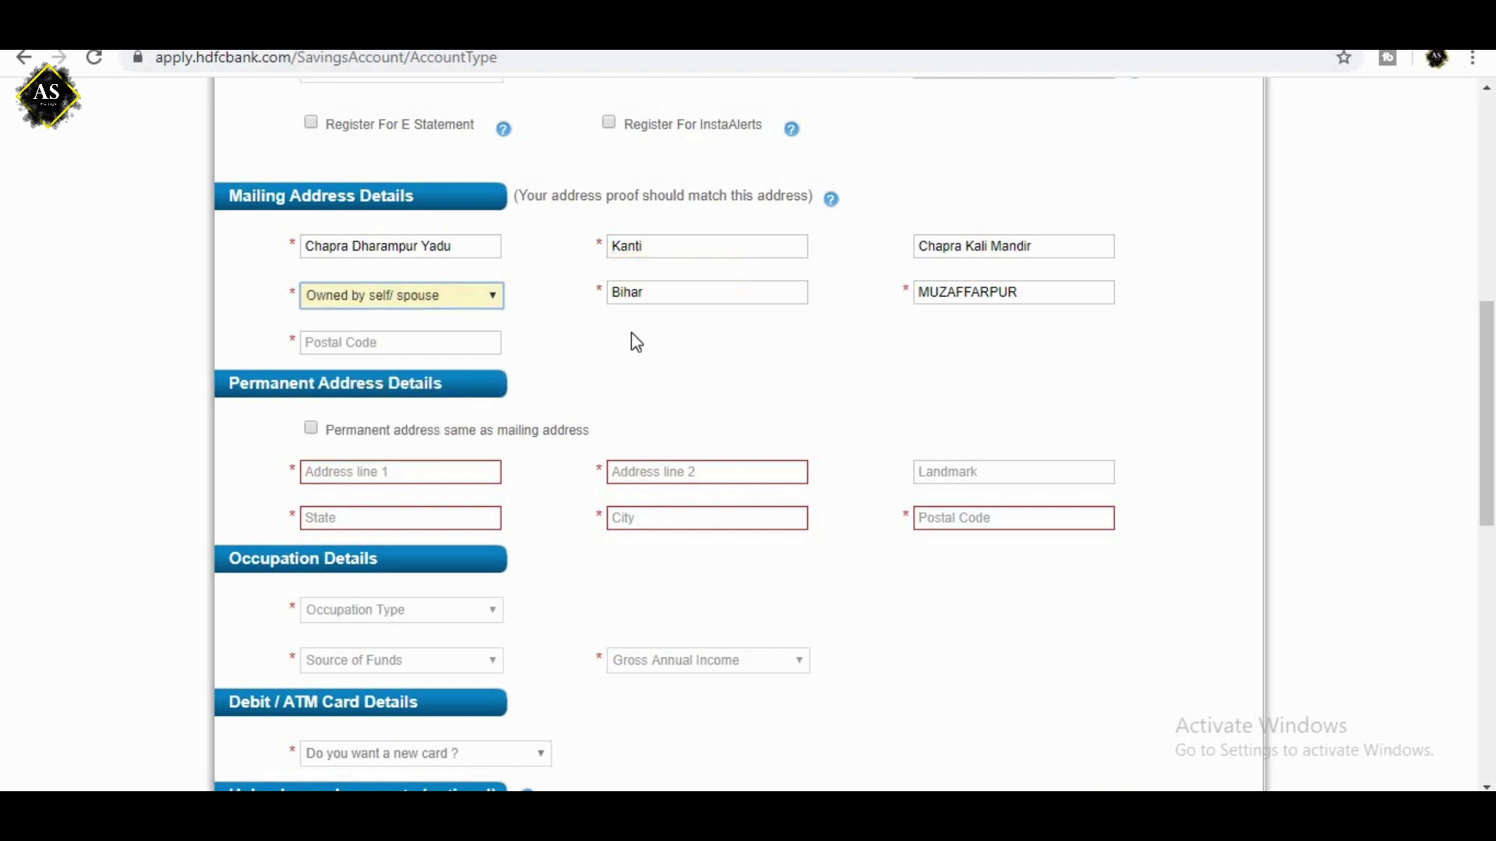
left_click(678, 331)
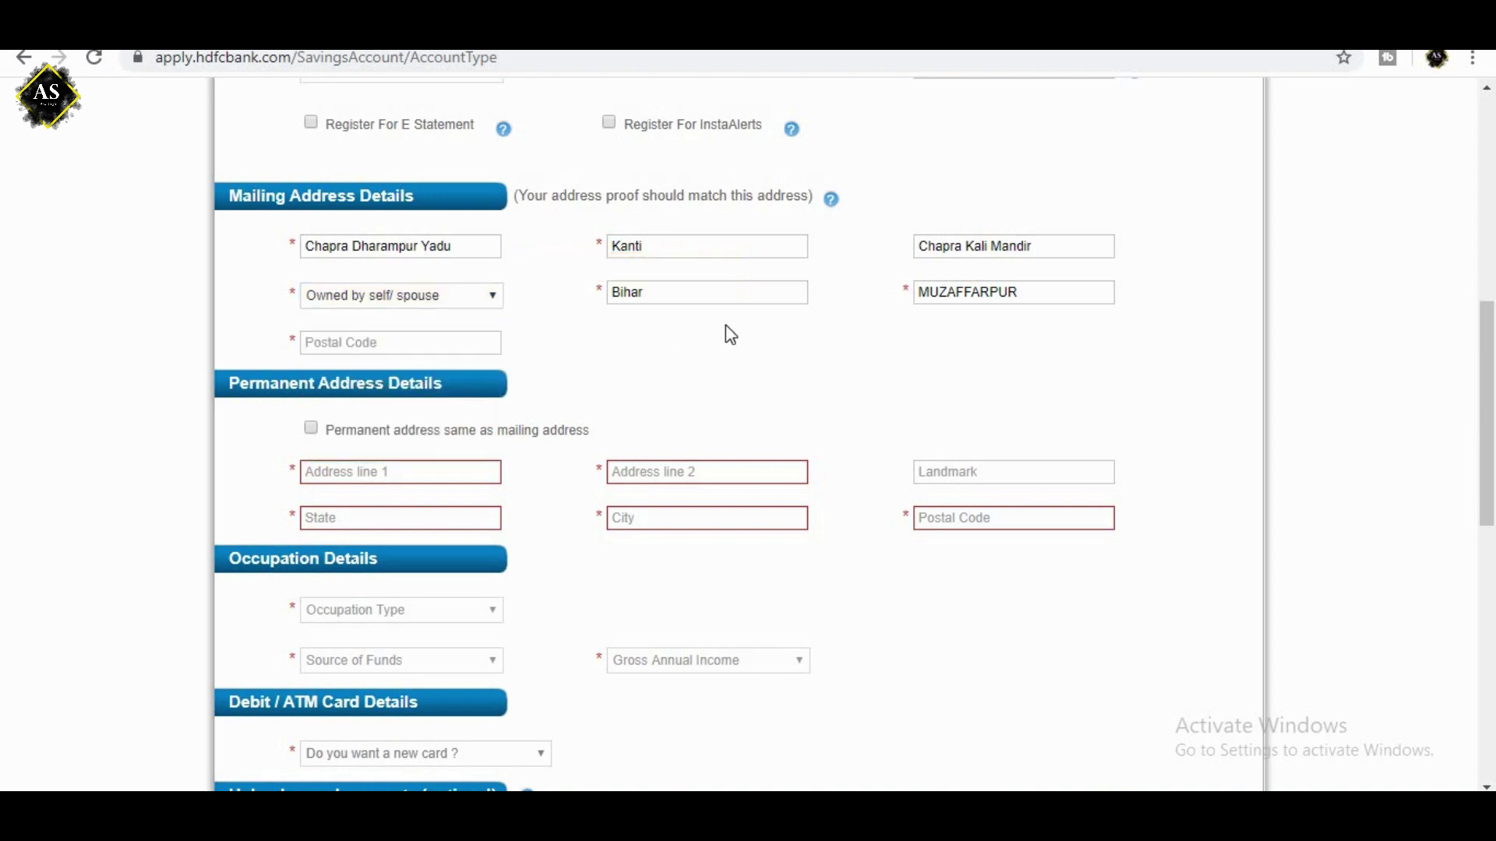
left_click(459, 337)
type("843108")
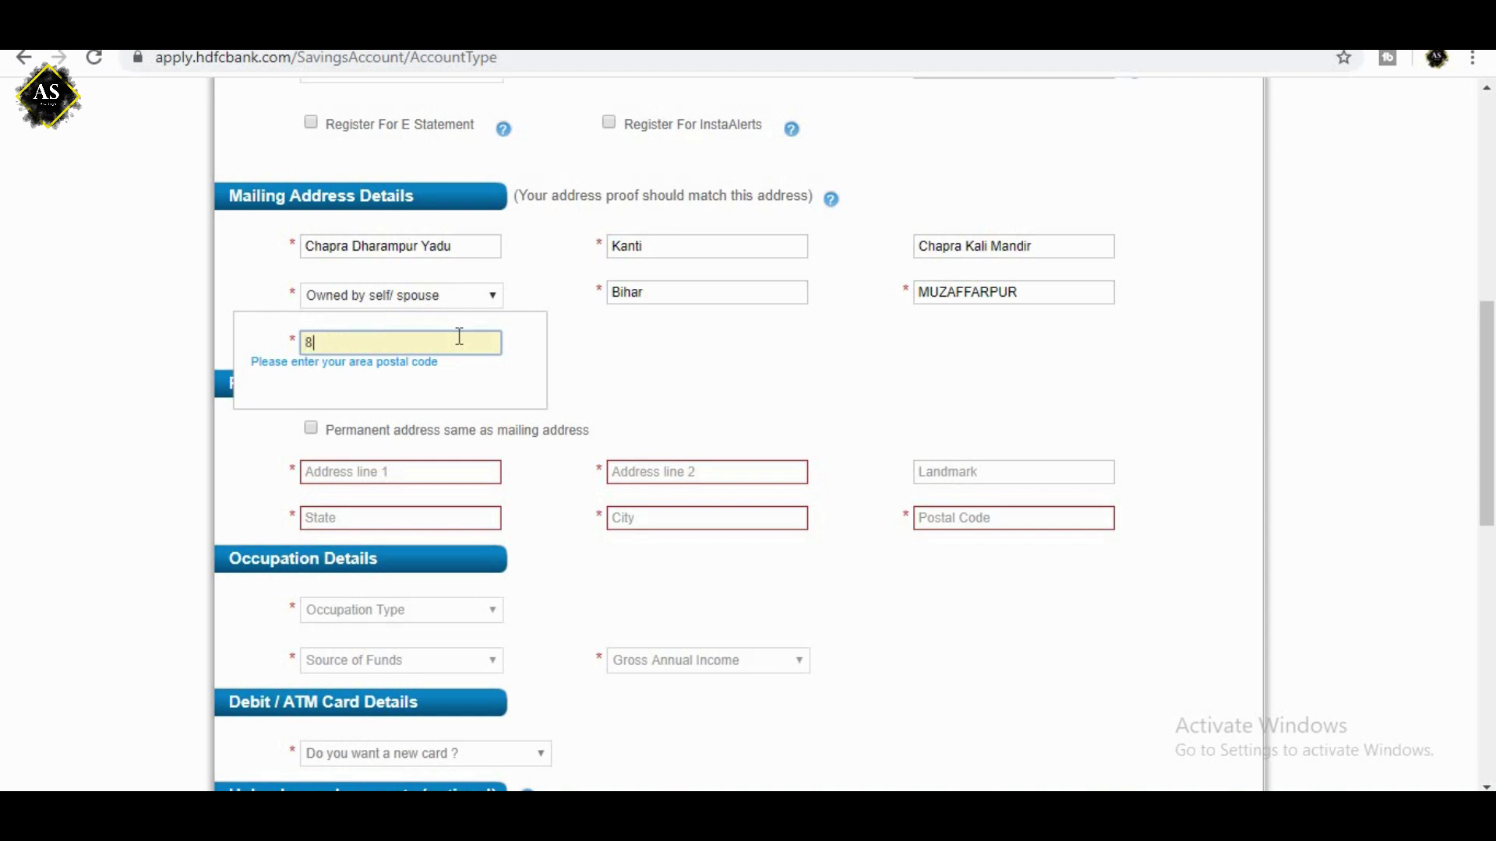
left_click(785, 354)
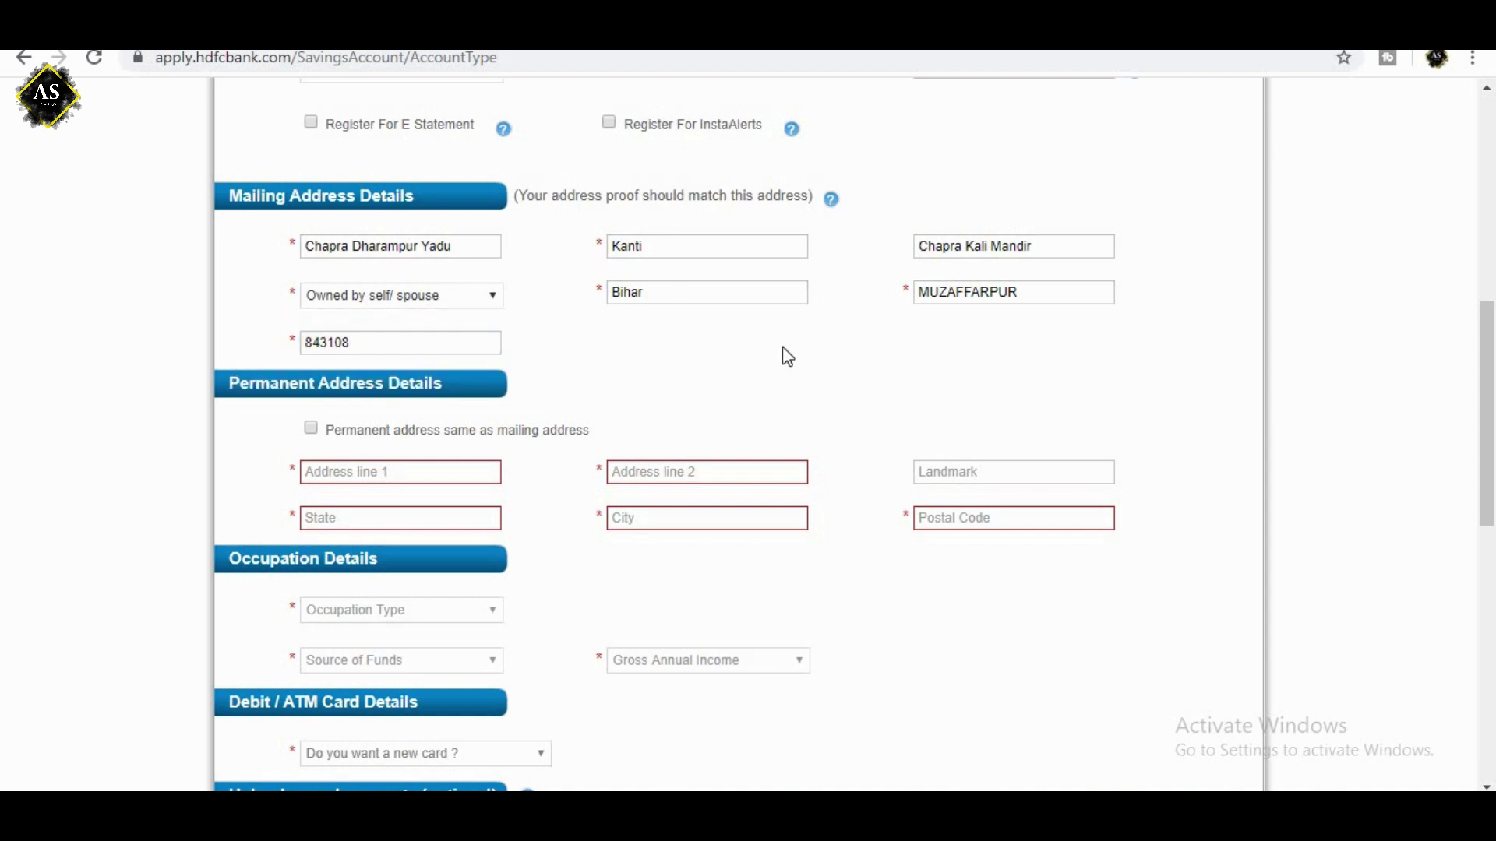
left_click(311, 429)
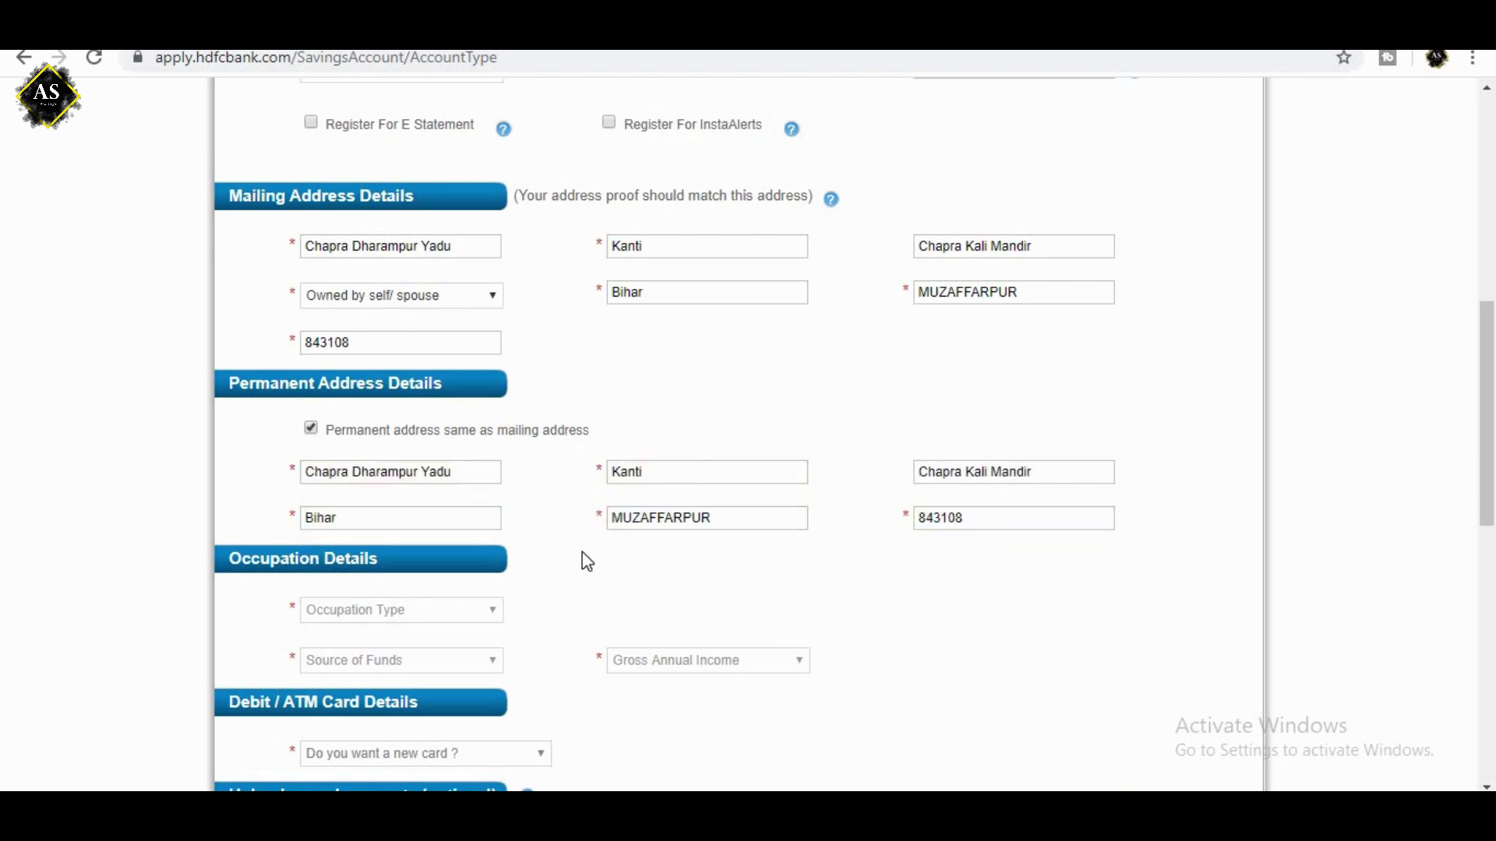
Try setting occupation to Housewife and source of funds to Others
scroll(586, 543, "down", 3)
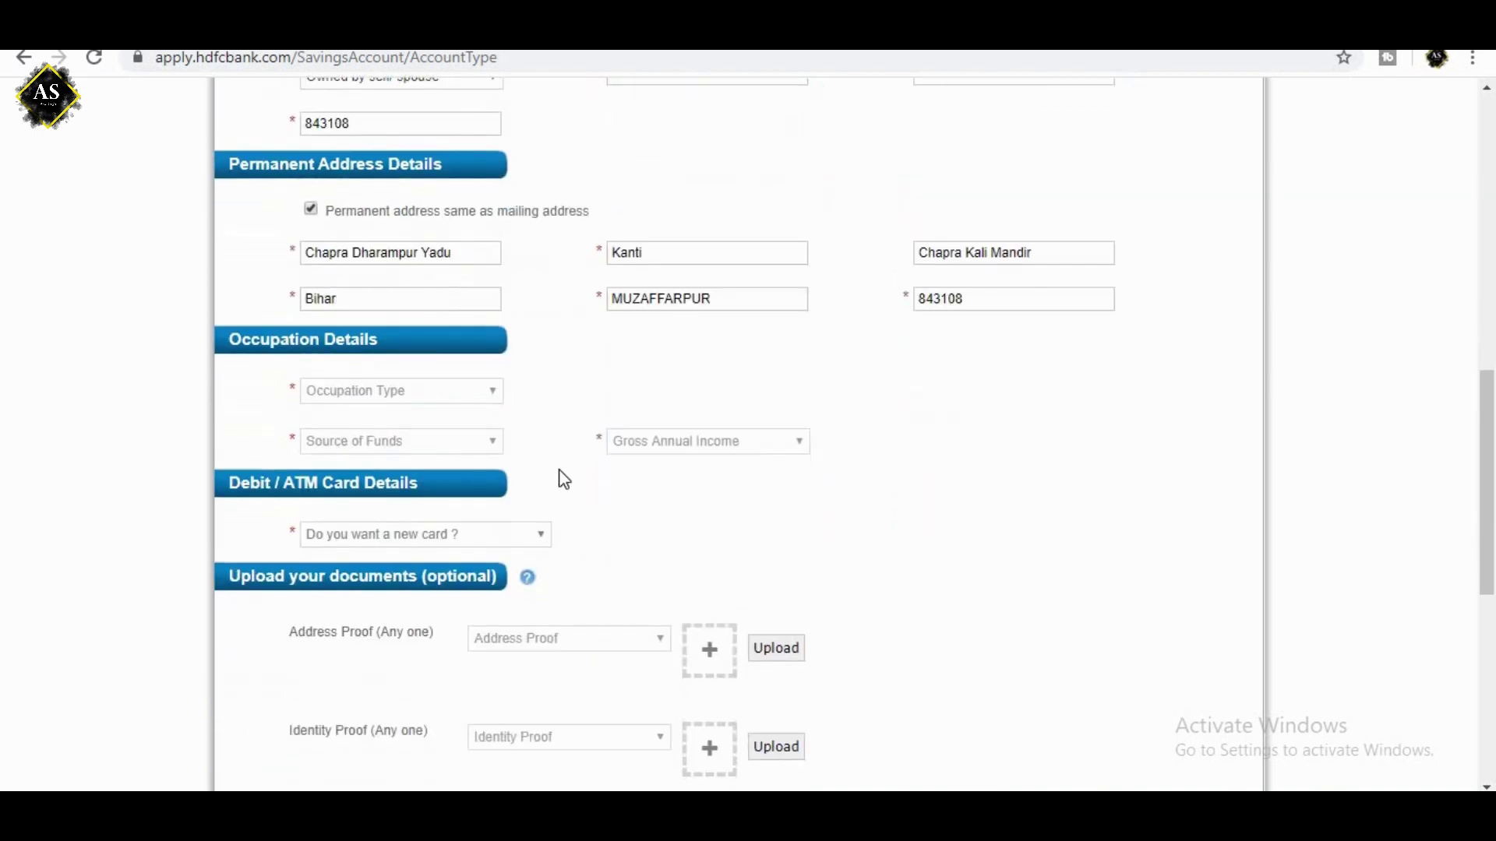
scroll(563, 467, "up", 3)
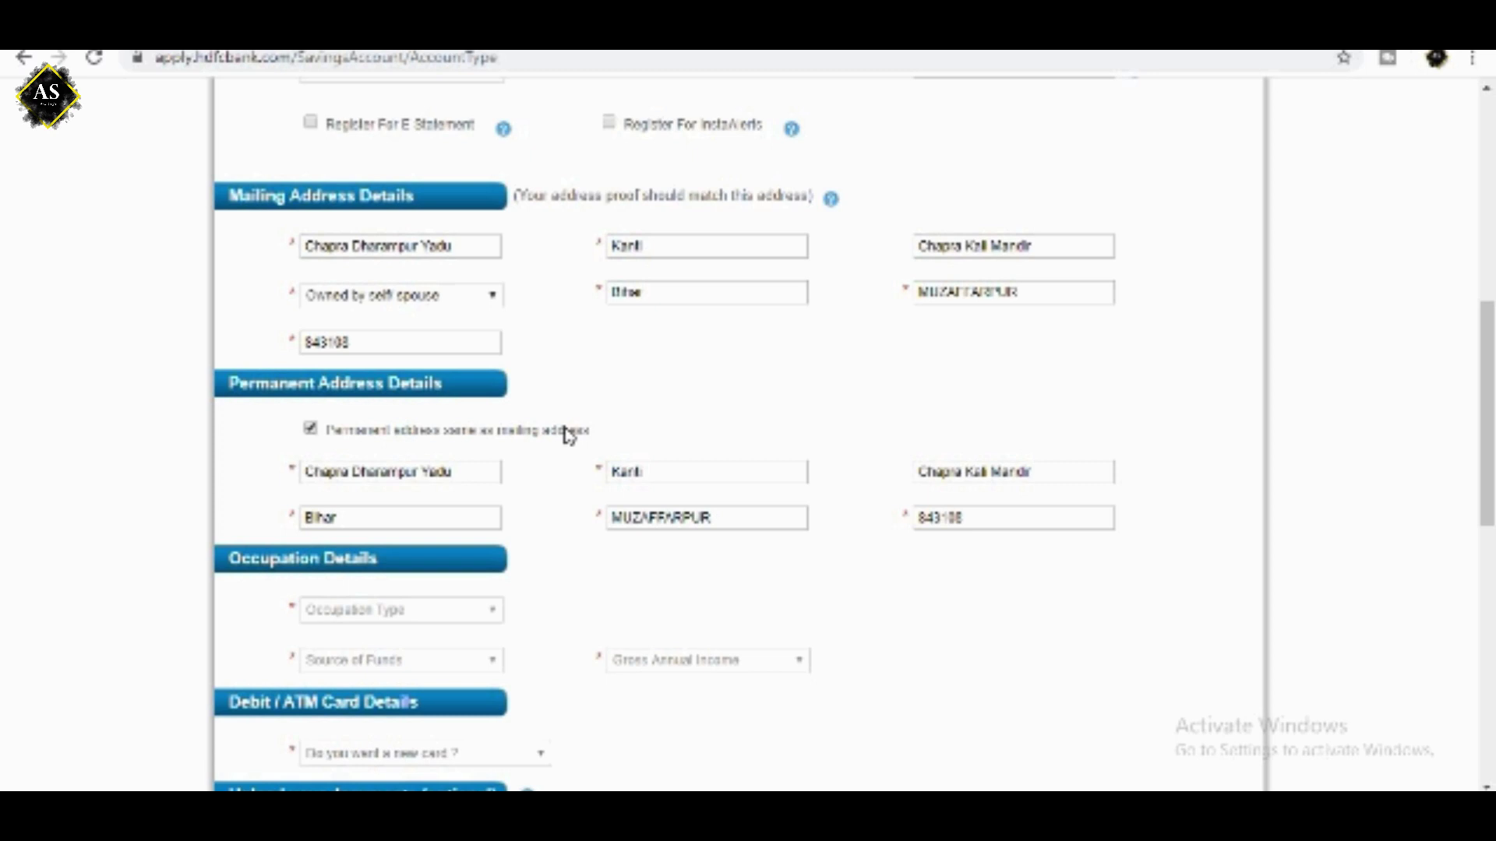
scroll(468, 429, "down", 3)
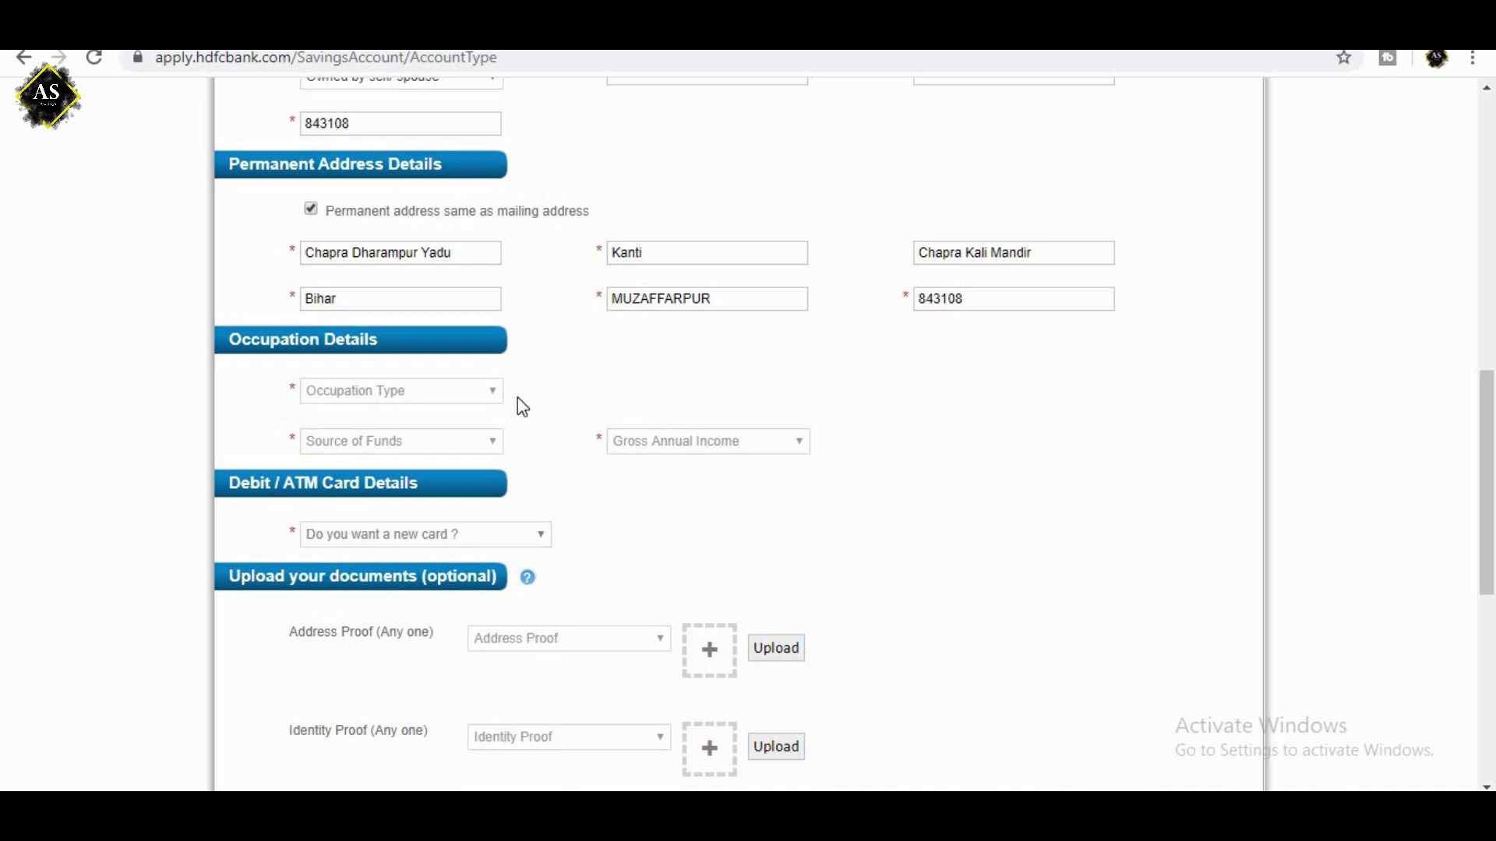
left_click(484, 394)
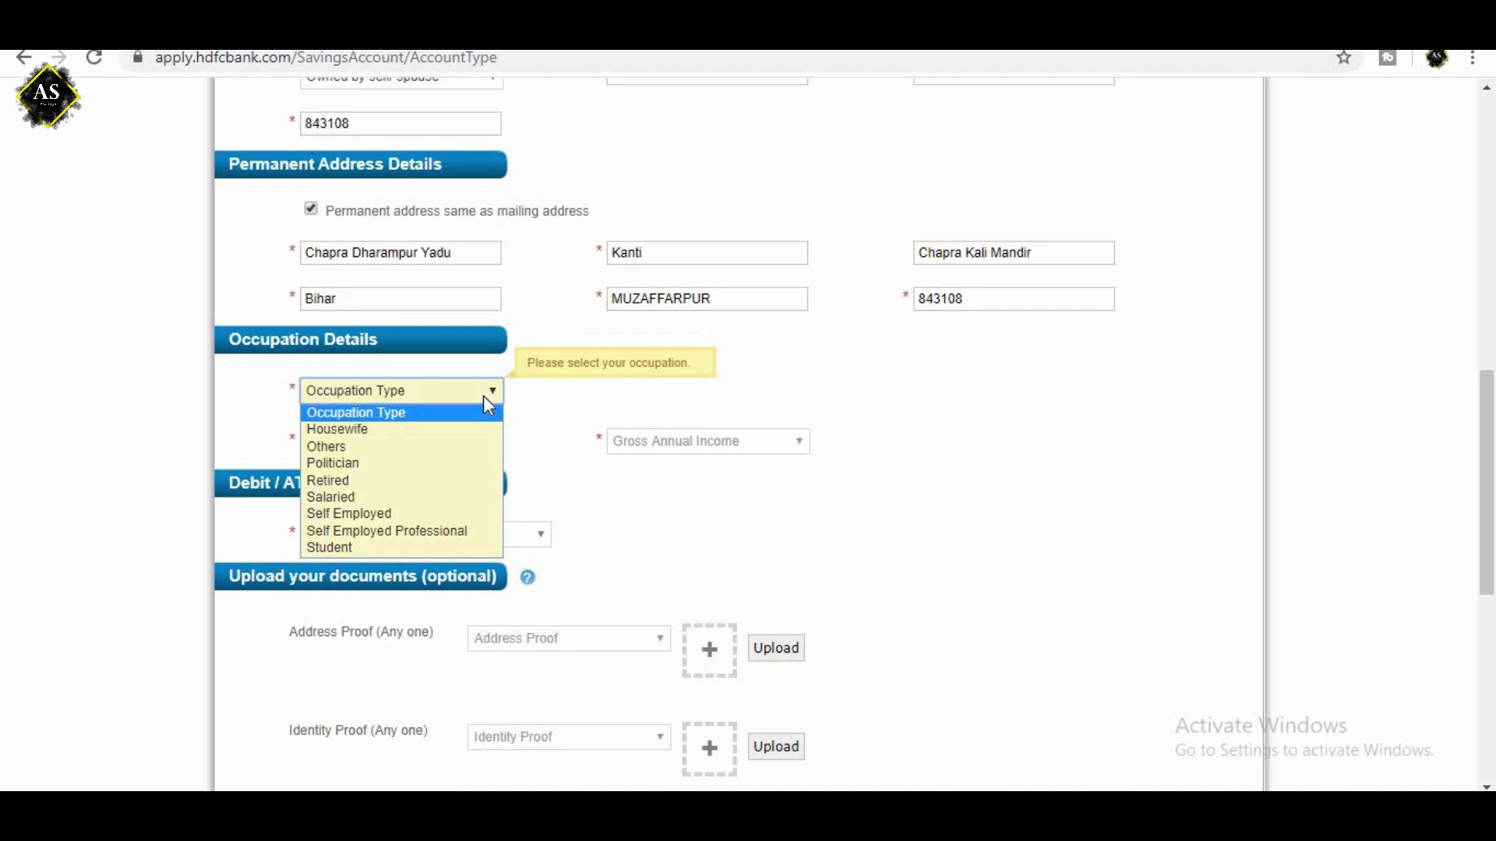
left_click(368, 435)
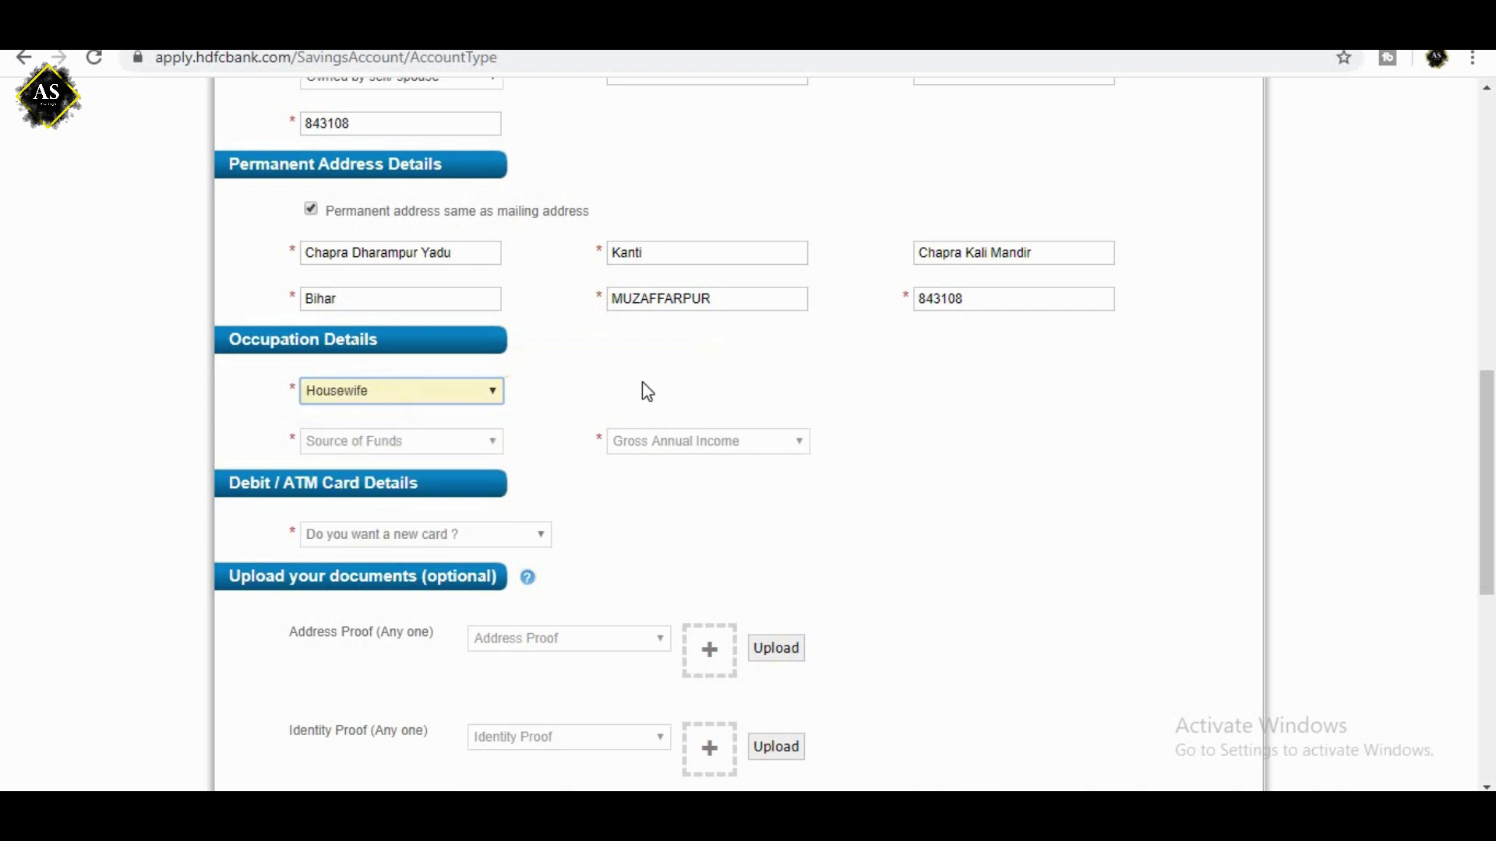
left_click(446, 448)
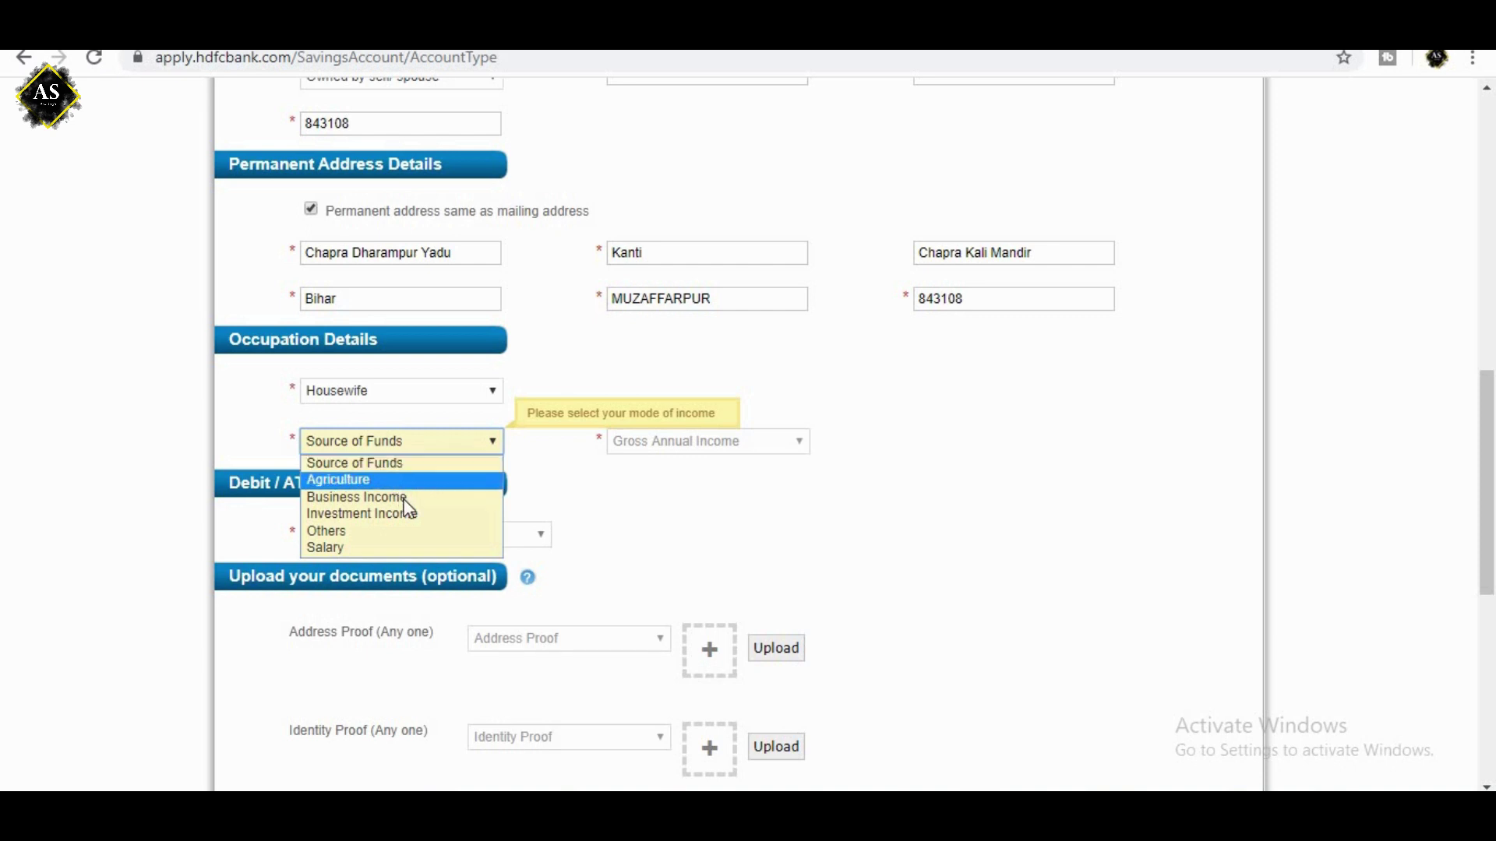
left_click(335, 531)
left_click(344, 395)
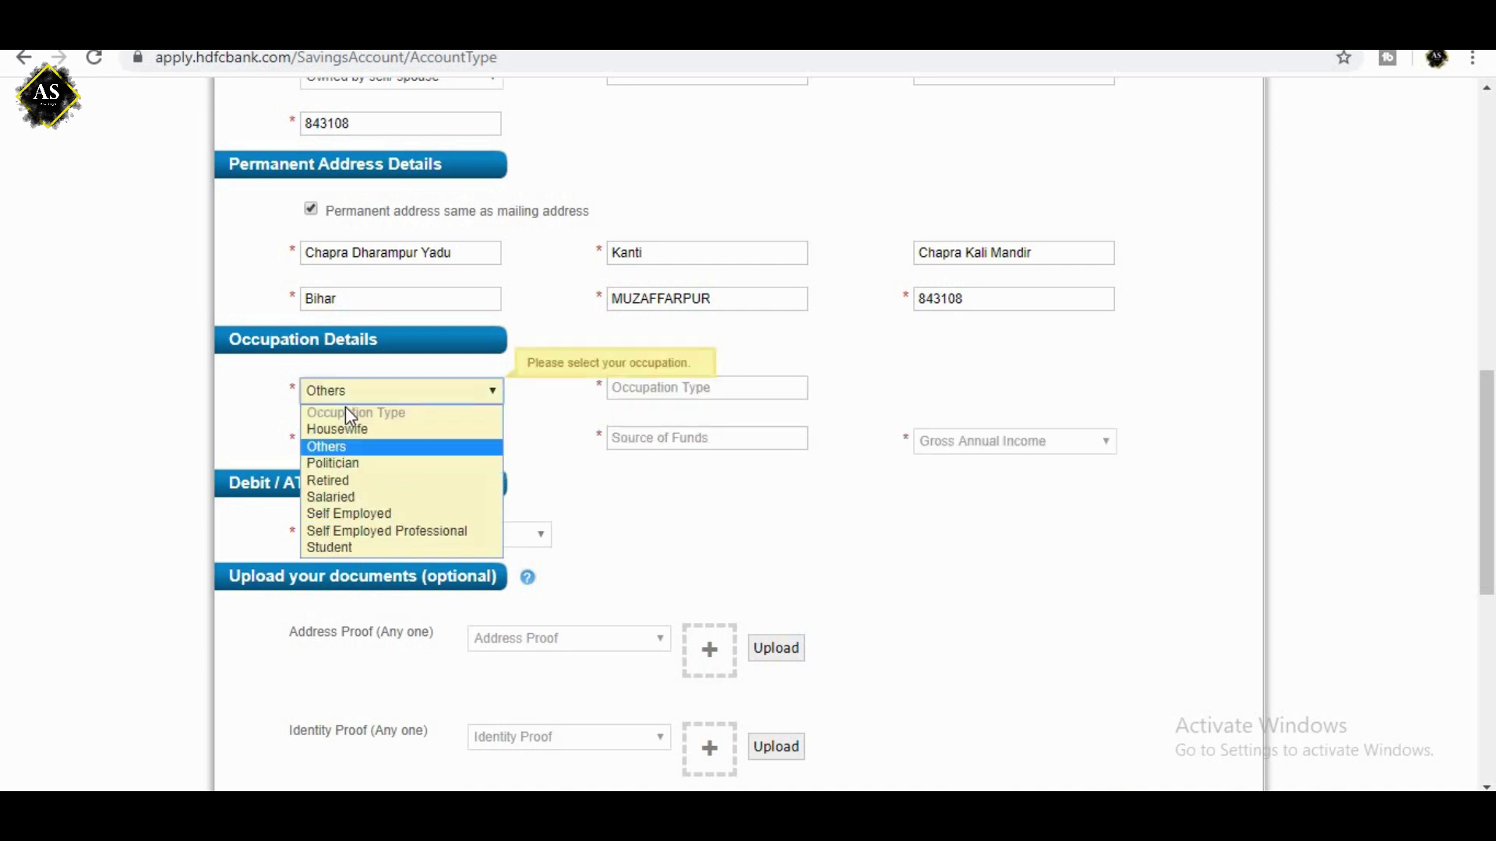
left_click(442, 401)
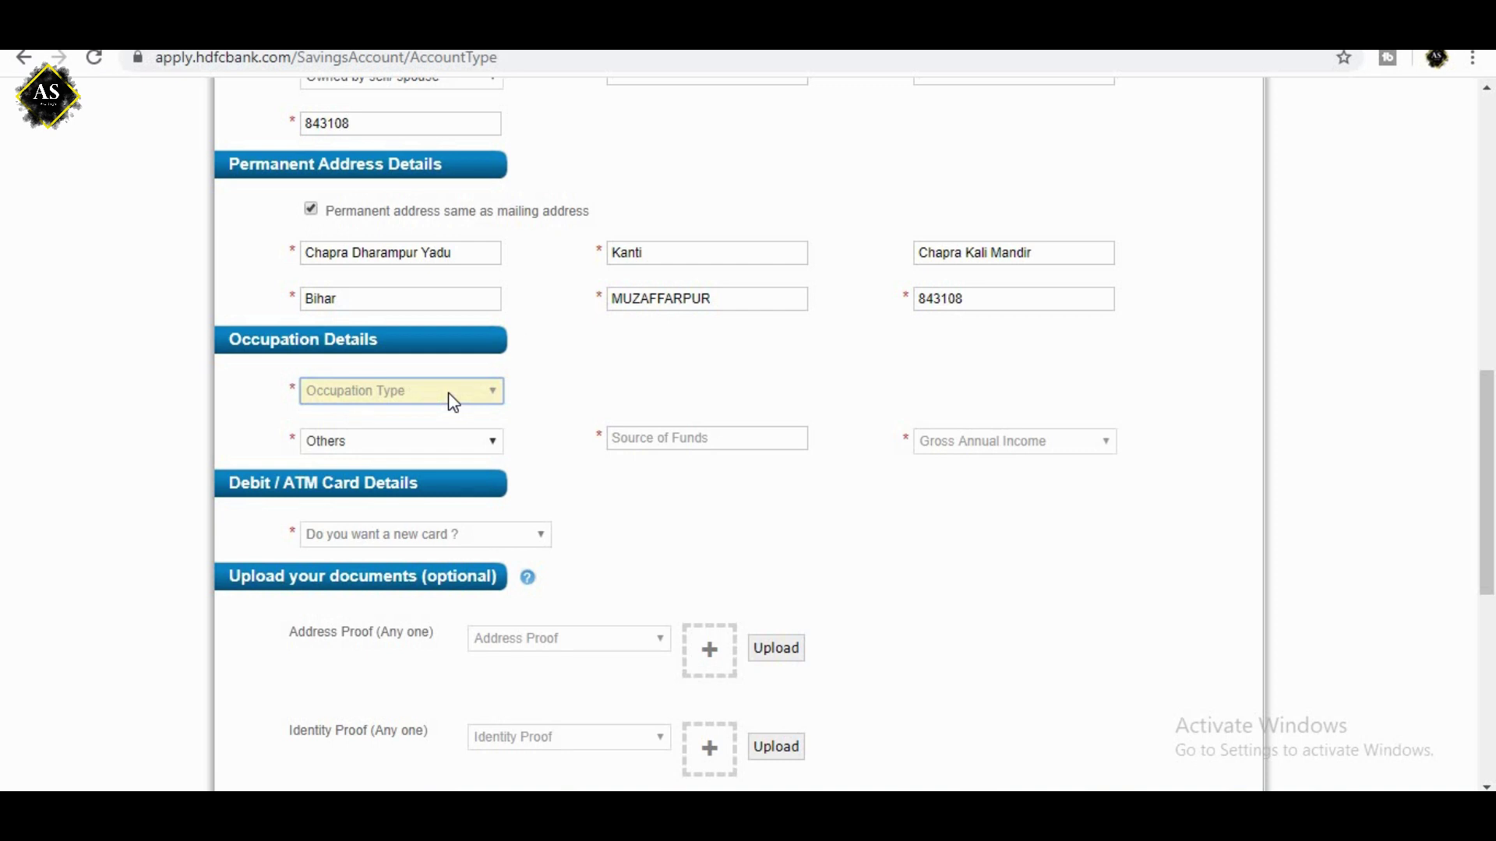
Set occupation Housewife, source of funds Business Income and gross annual income <50000
left_click(448, 393)
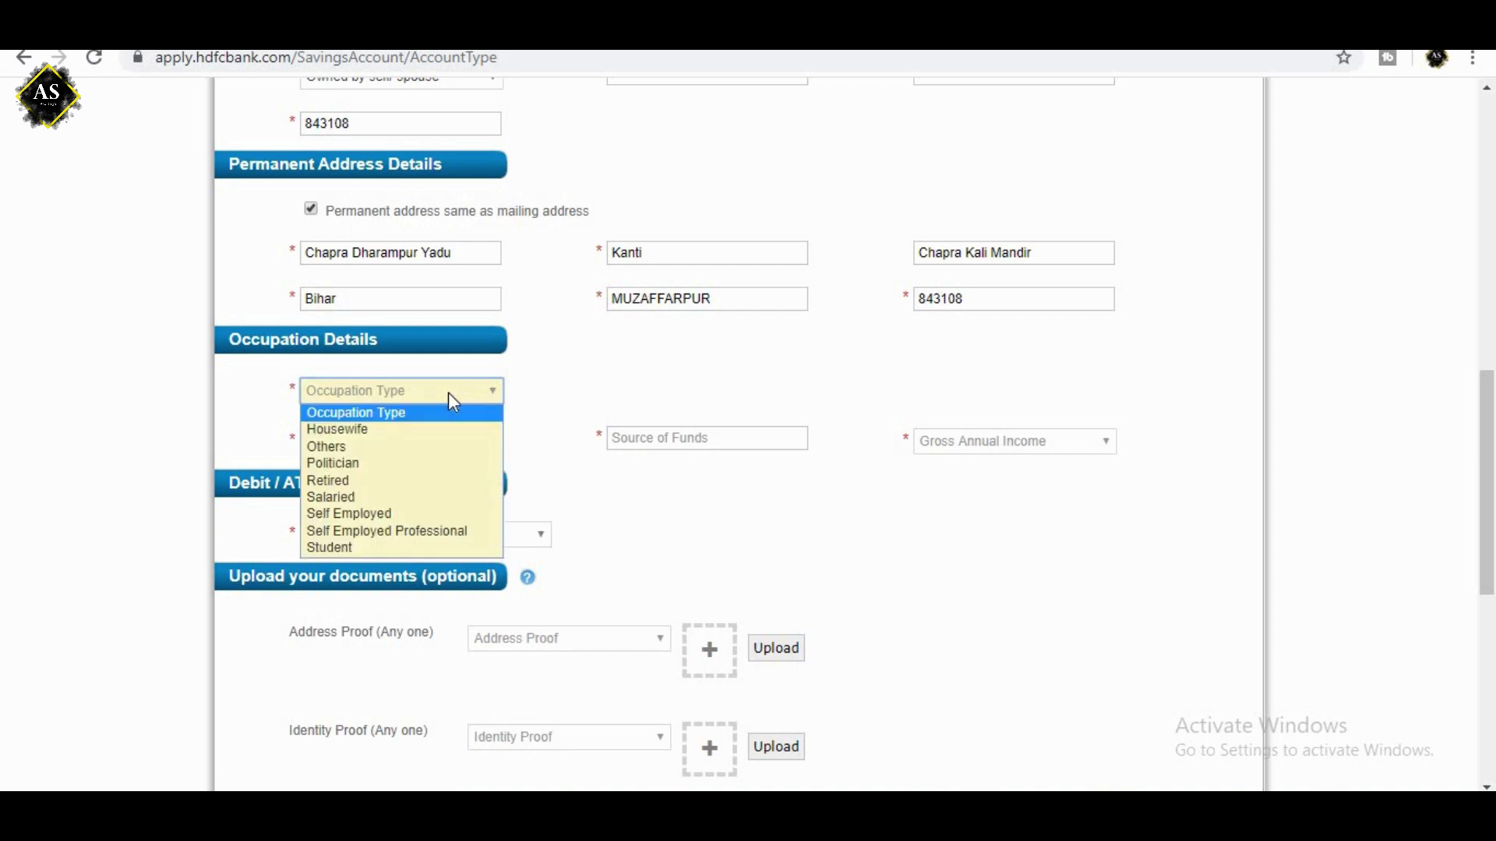
left_click(357, 430)
left_click(441, 445)
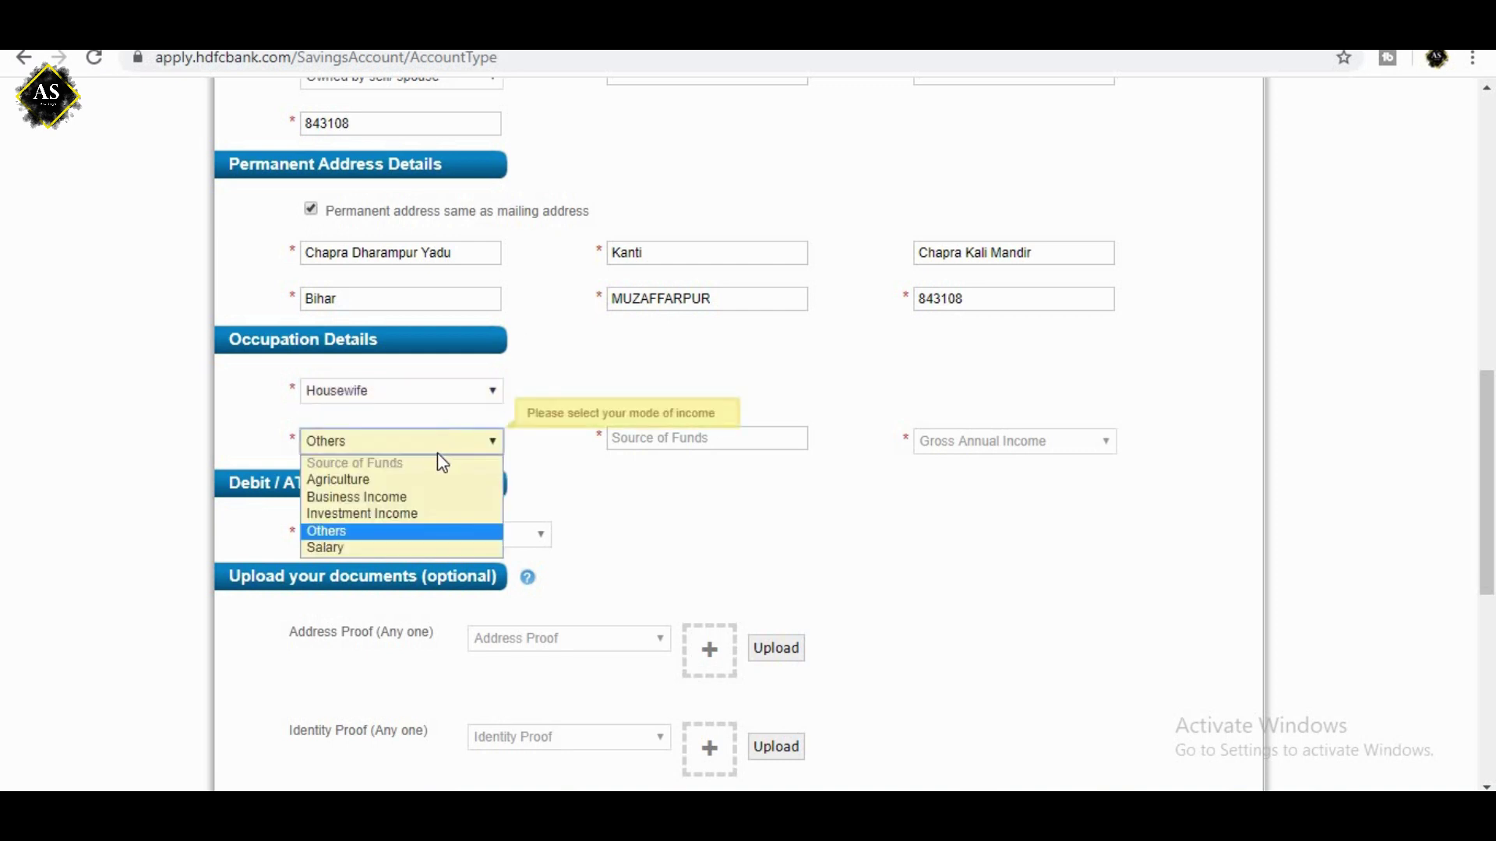
left_click(396, 498)
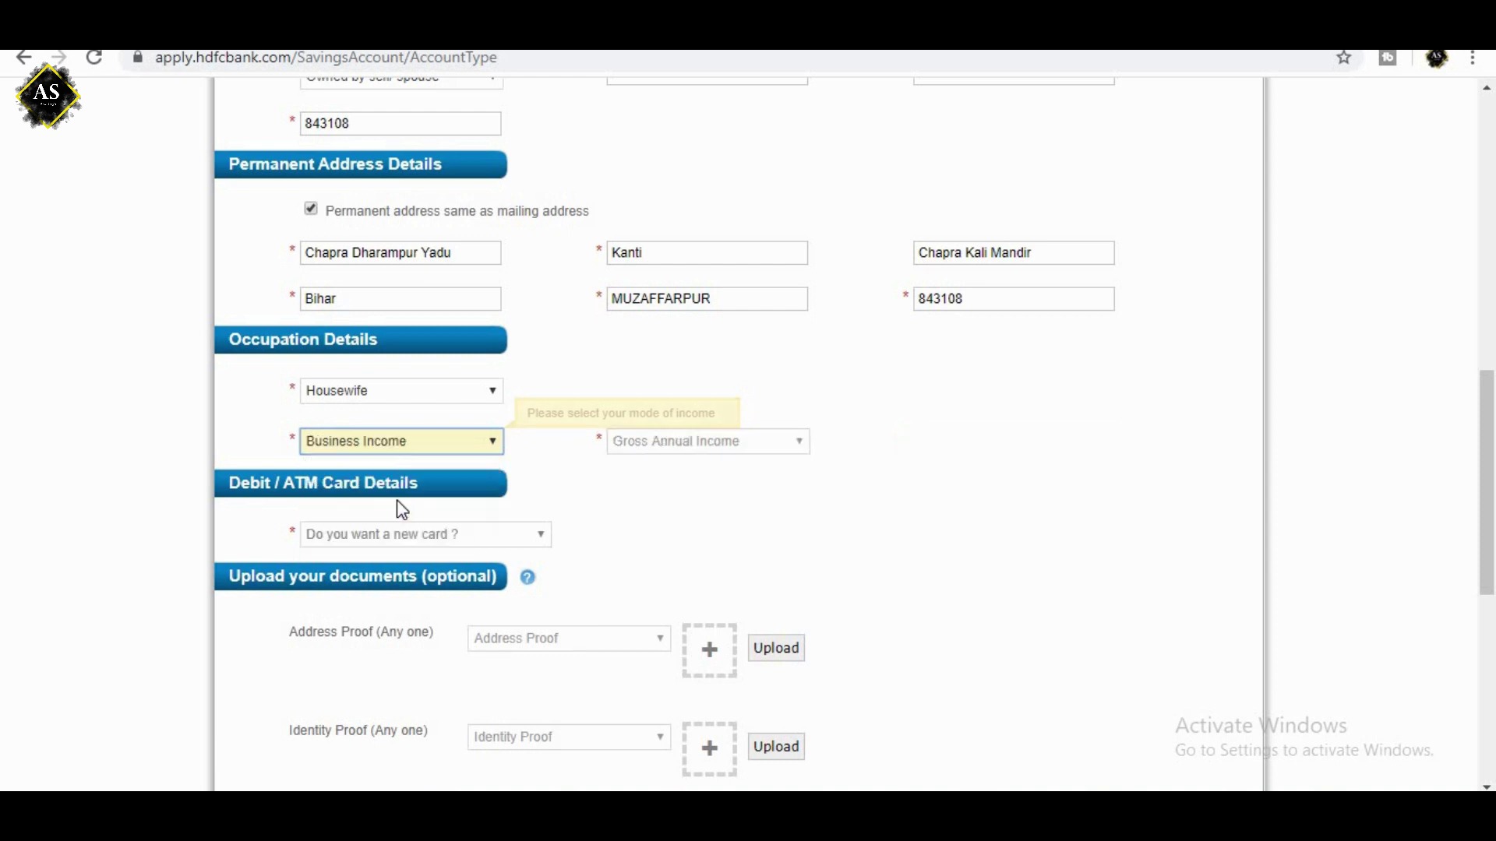
left_click(676, 444)
left_click(660, 479)
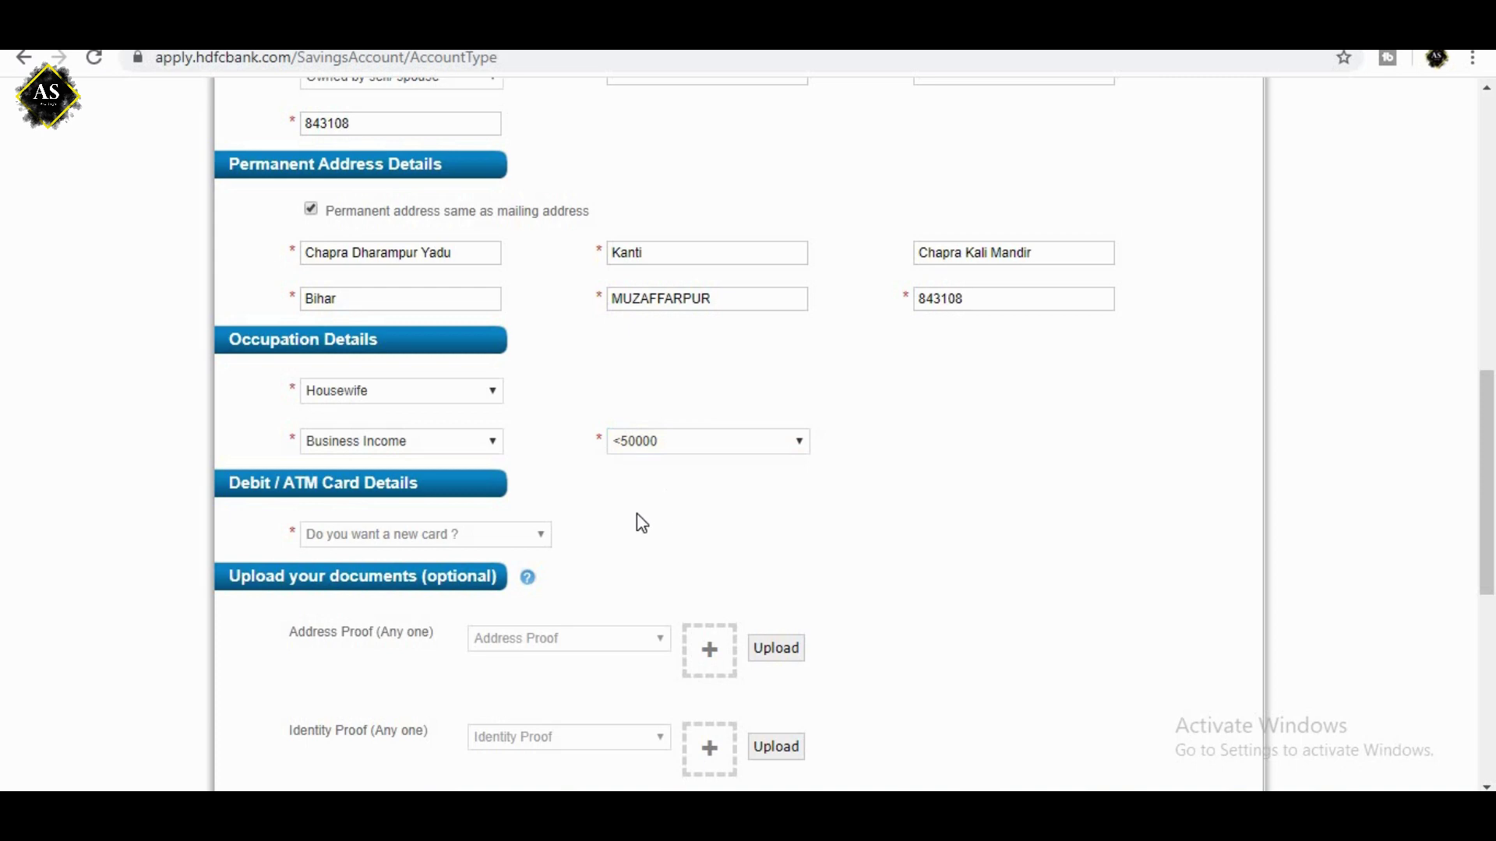
Answer No to a new debit card and dismiss the card recommendation notice
left_click(533, 543)
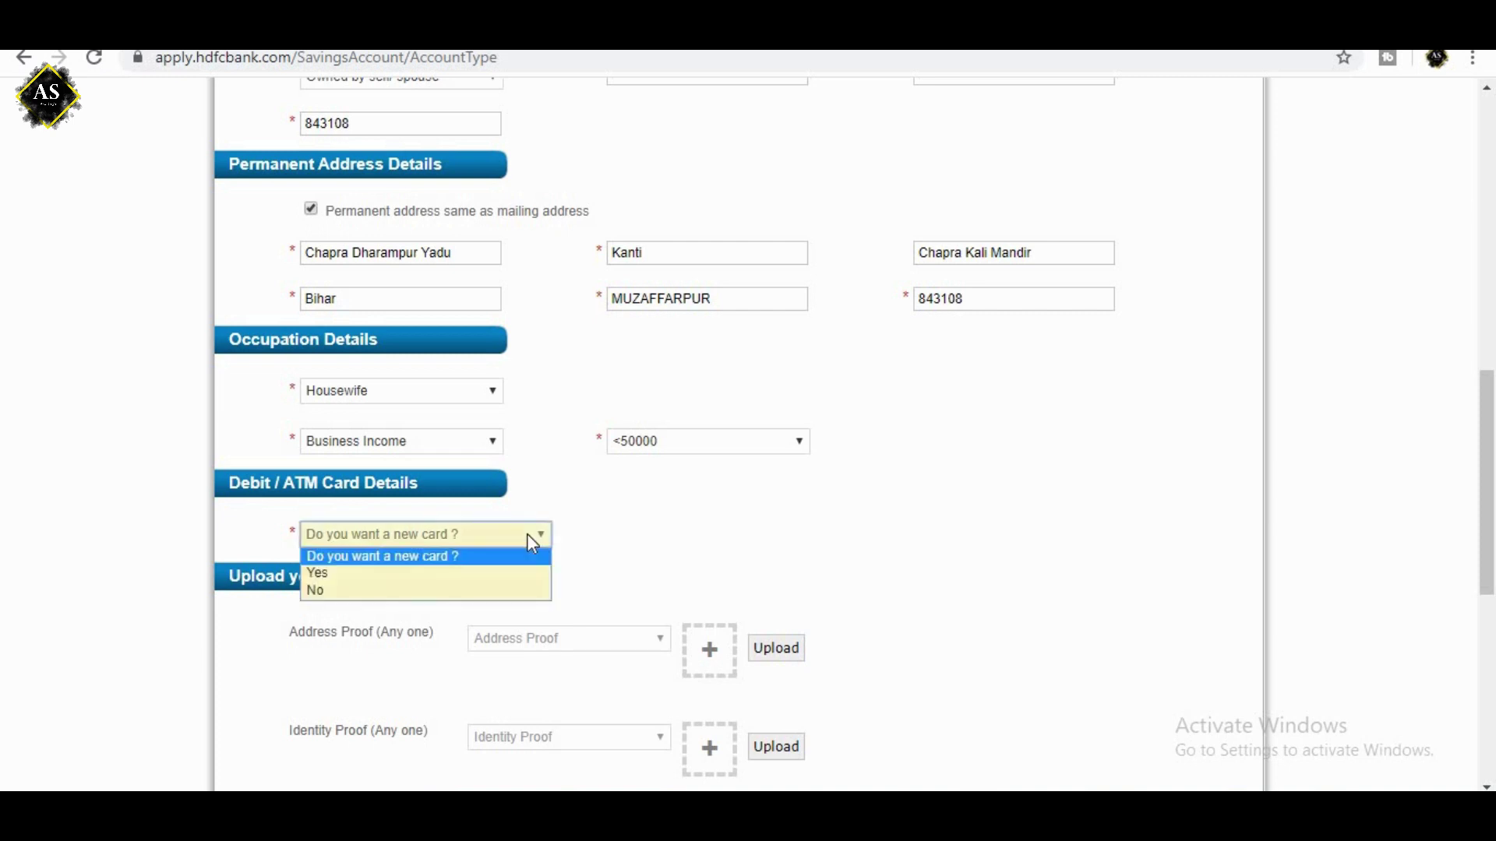
left_click(359, 590)
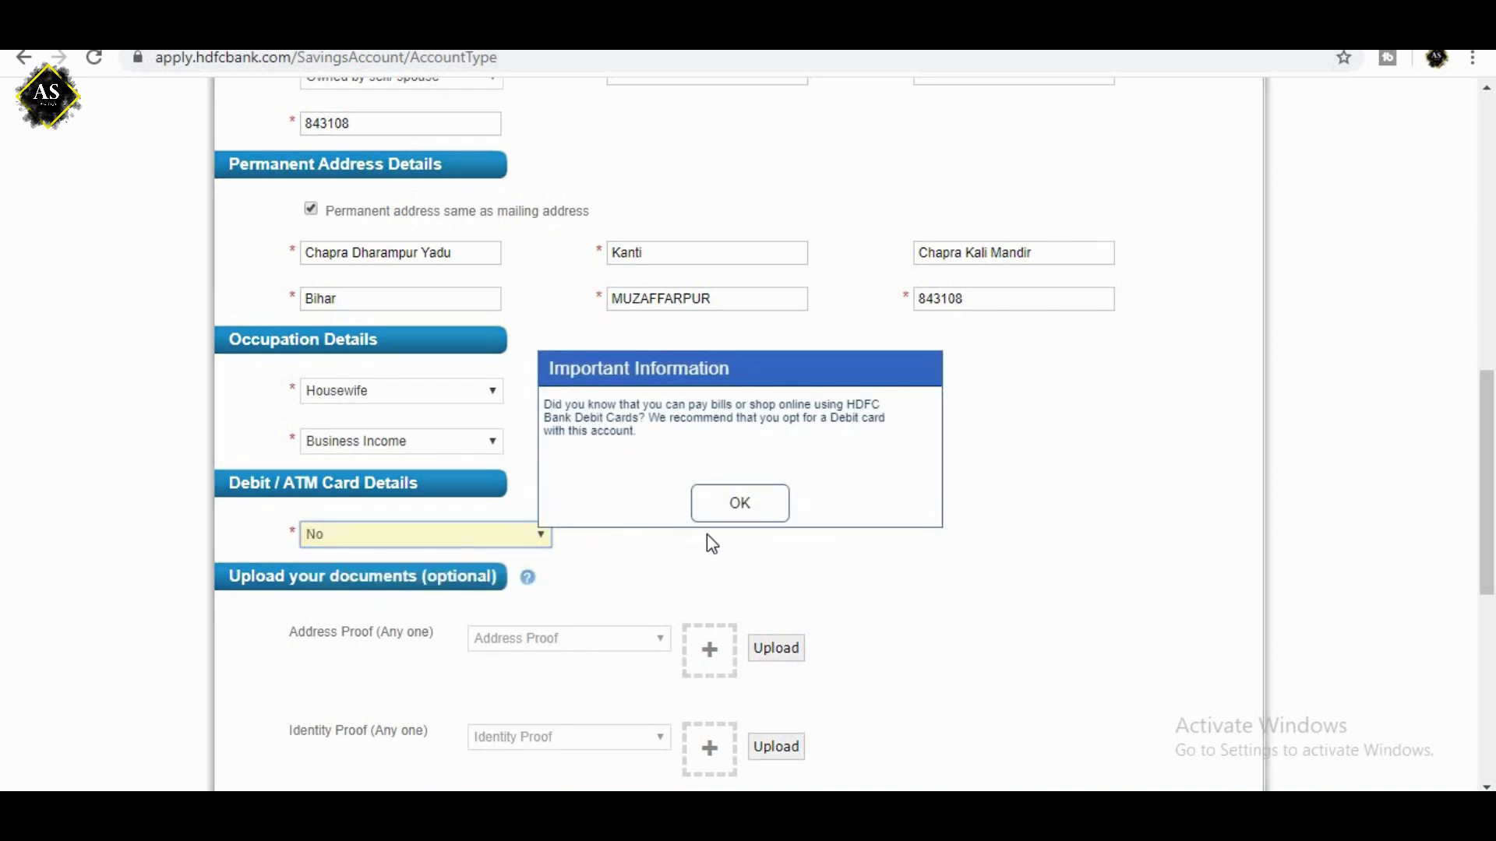
left_click(746, 500)
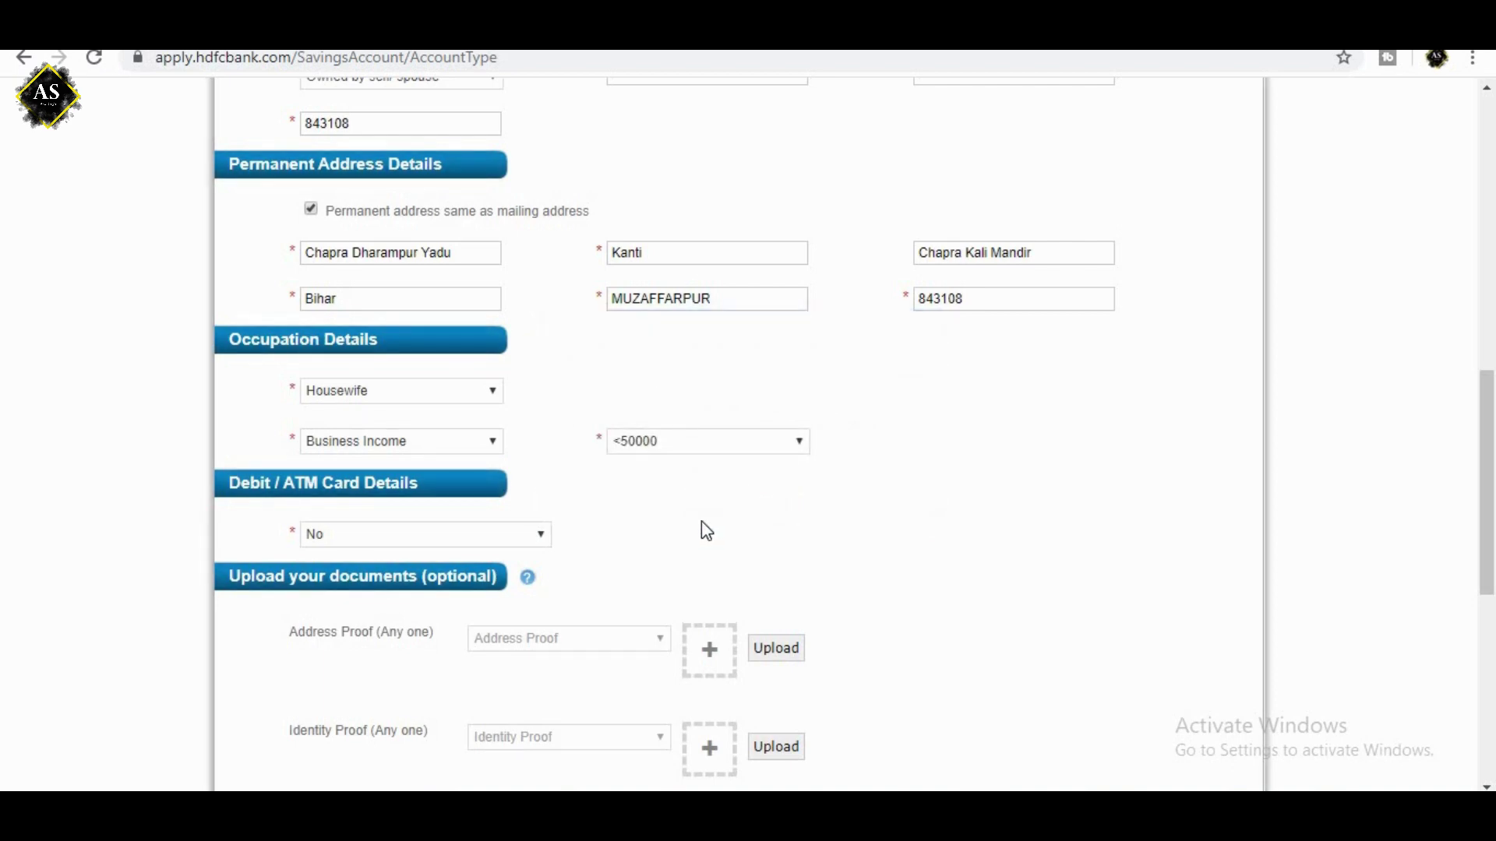
Leave the optional Address Proof upload empty and scroll down to the Submit button
scroll(701, 521, "down", 2)
scroll(707, 531, "down", 1)
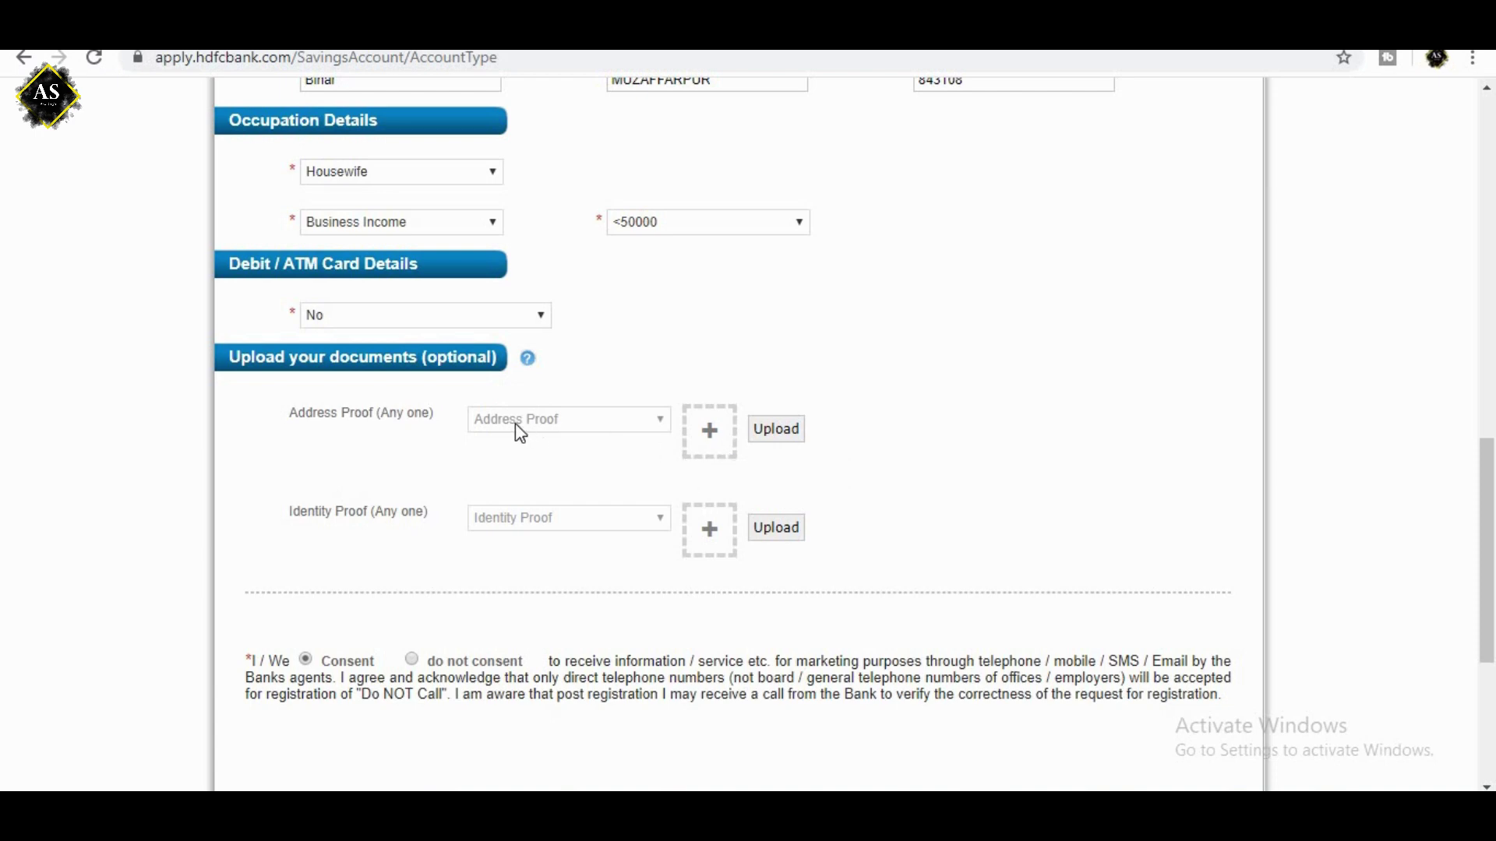
left_click(575, 429)
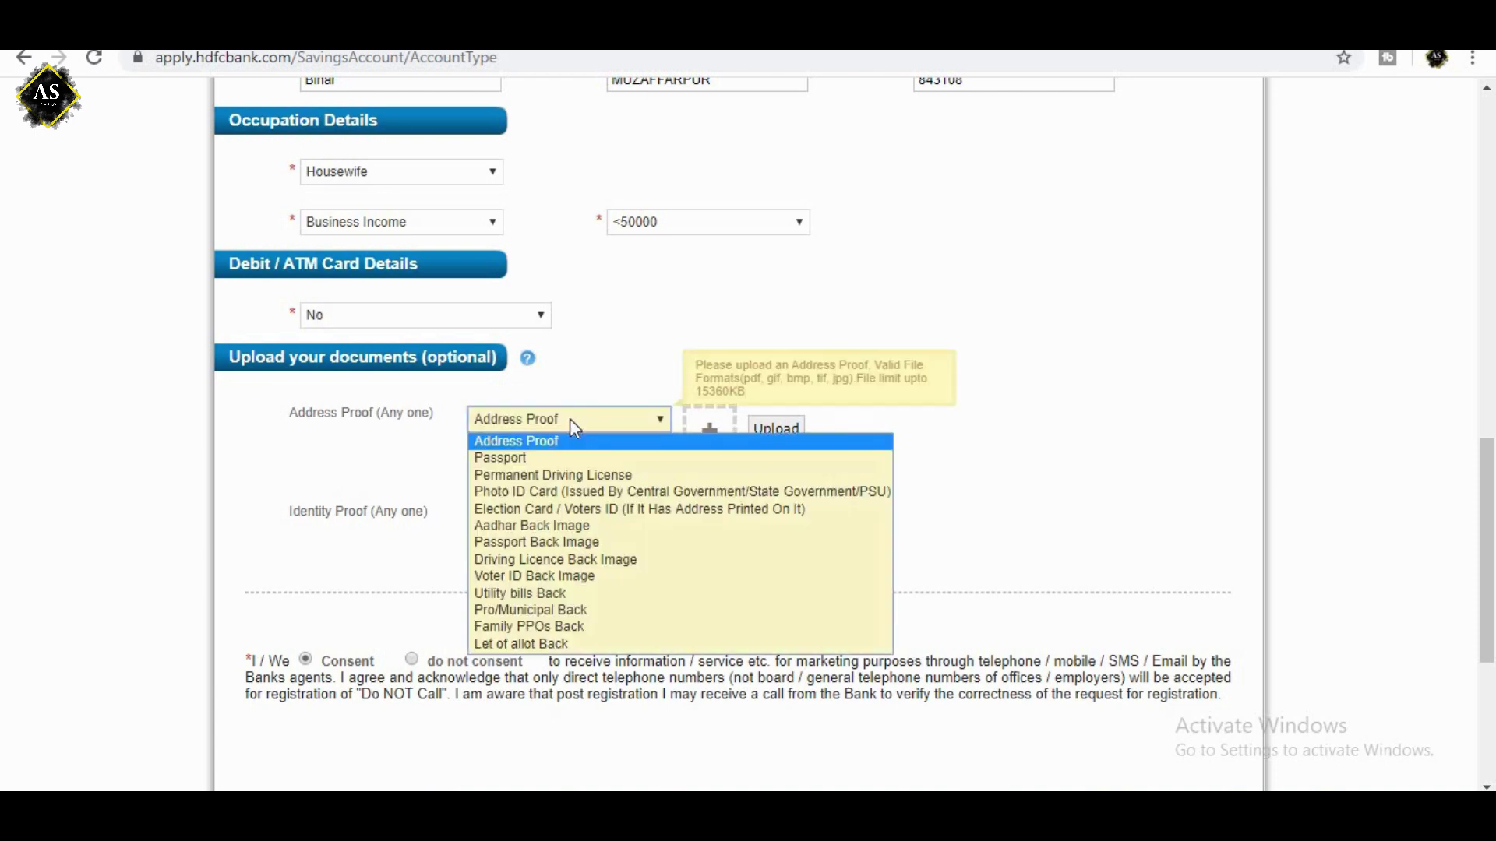
left_click(679, 363)
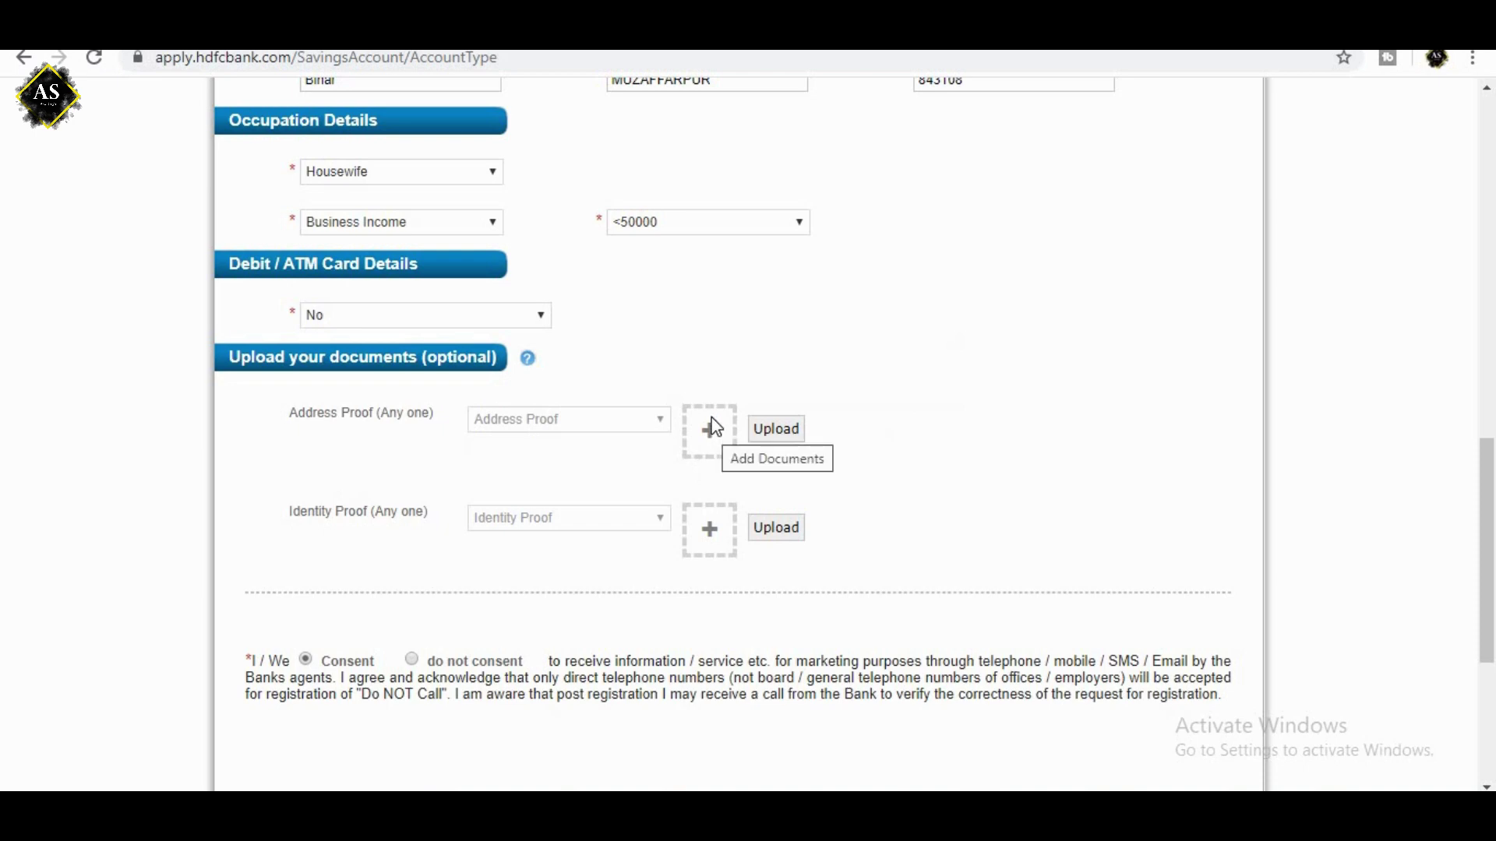
scroll(886, 465, "down", 5)
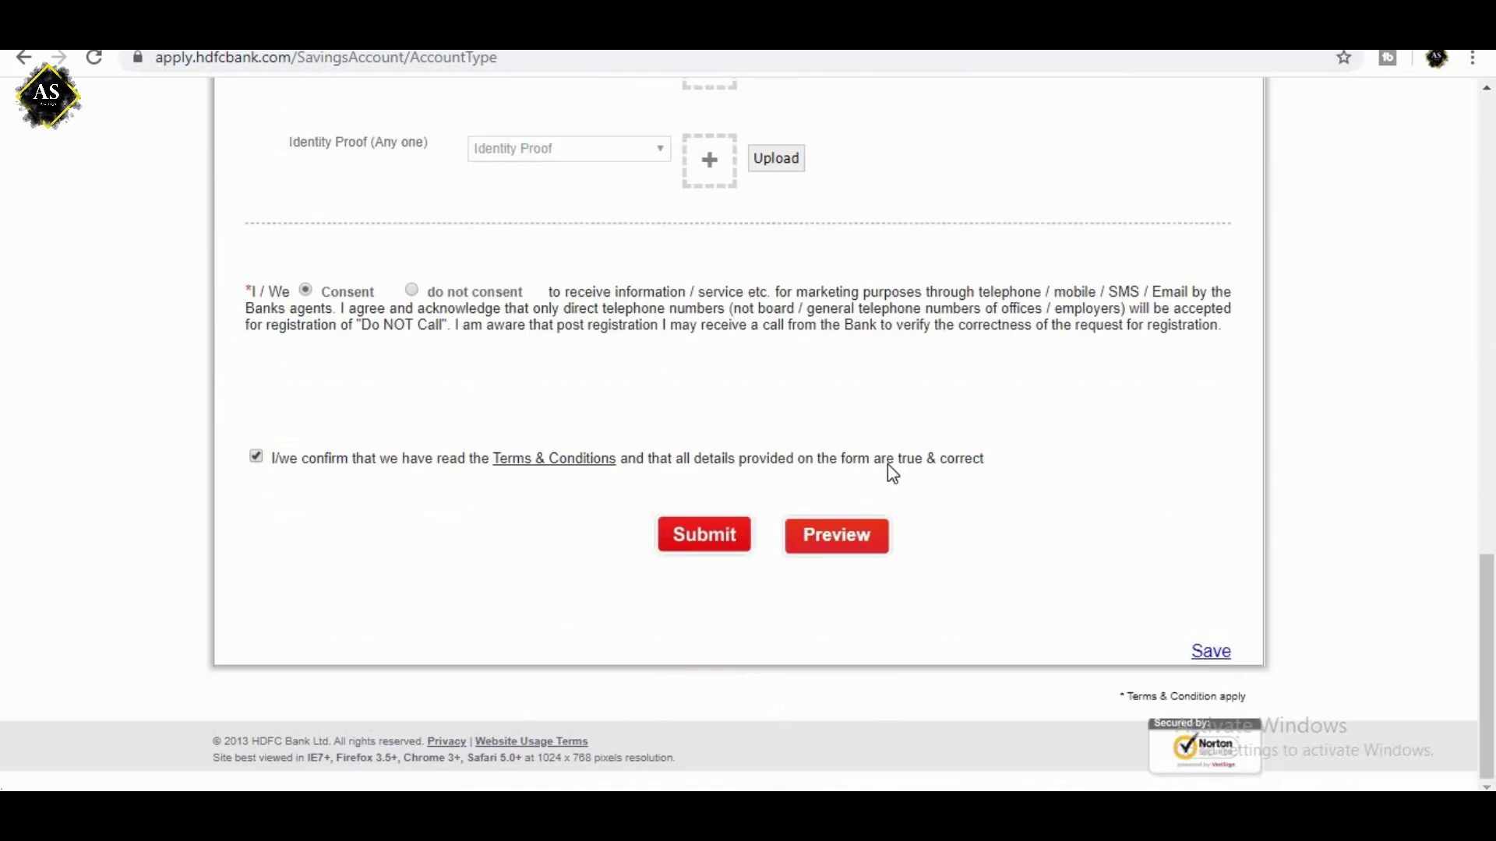
Submit the application and highlight the application number, What Next and tracking lines on the Thank You page
left_click(709, 537)
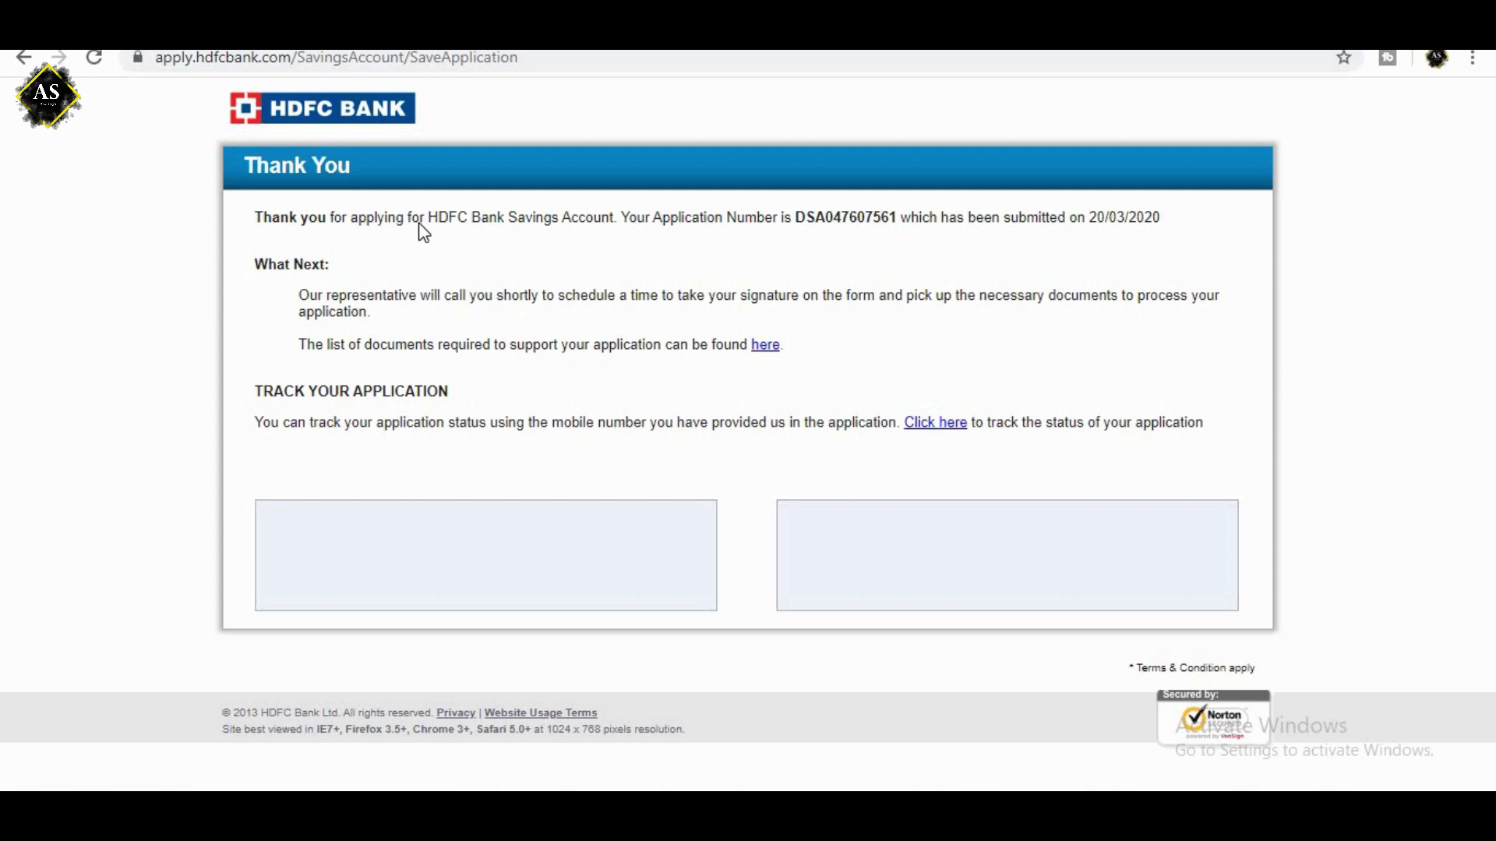
left_click_drag(257, 218, 1189, 236)
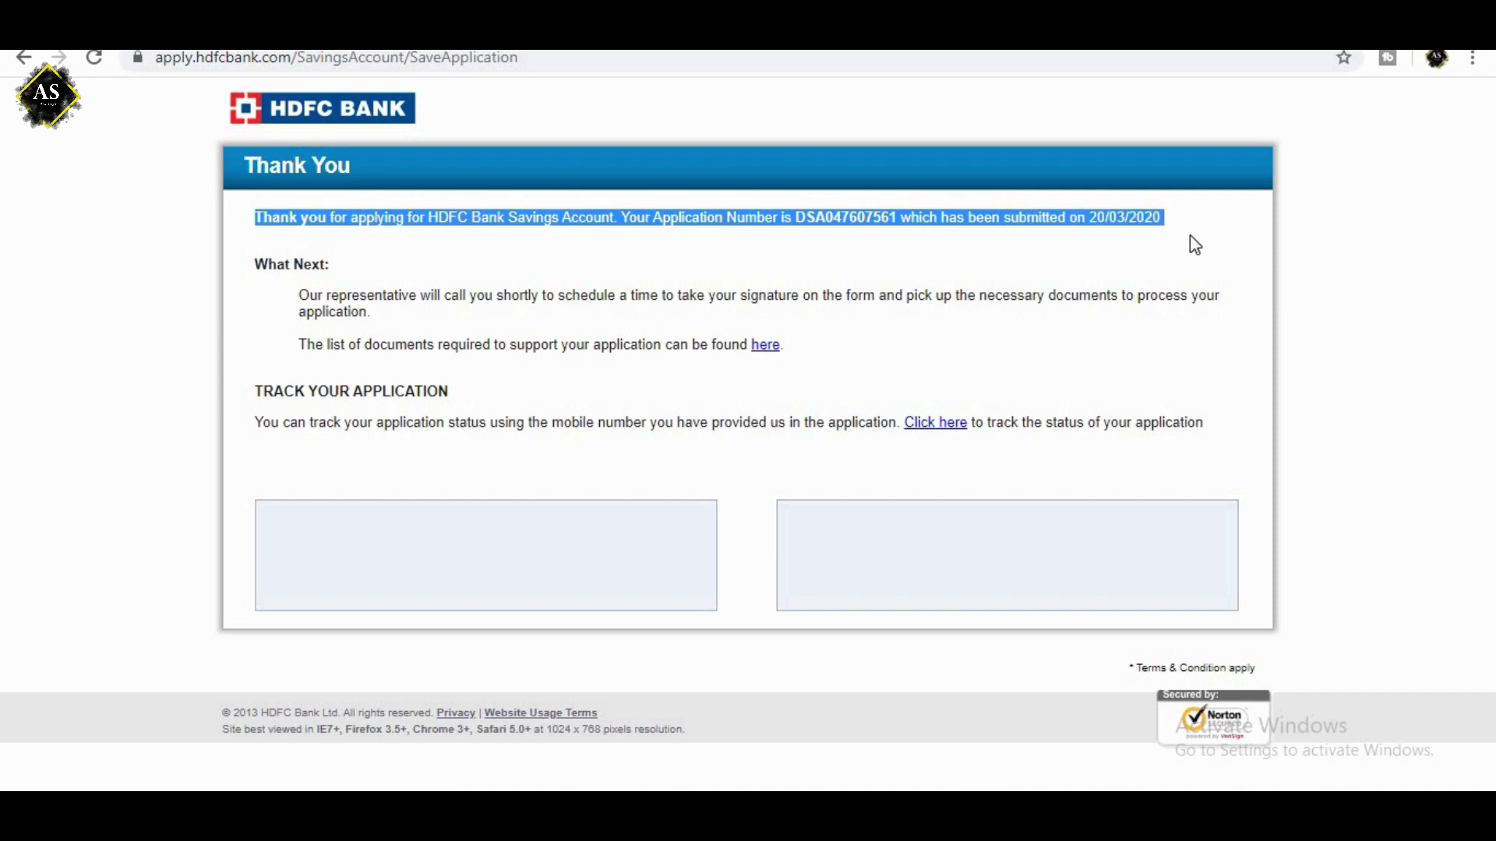
left_click(1018, 231)
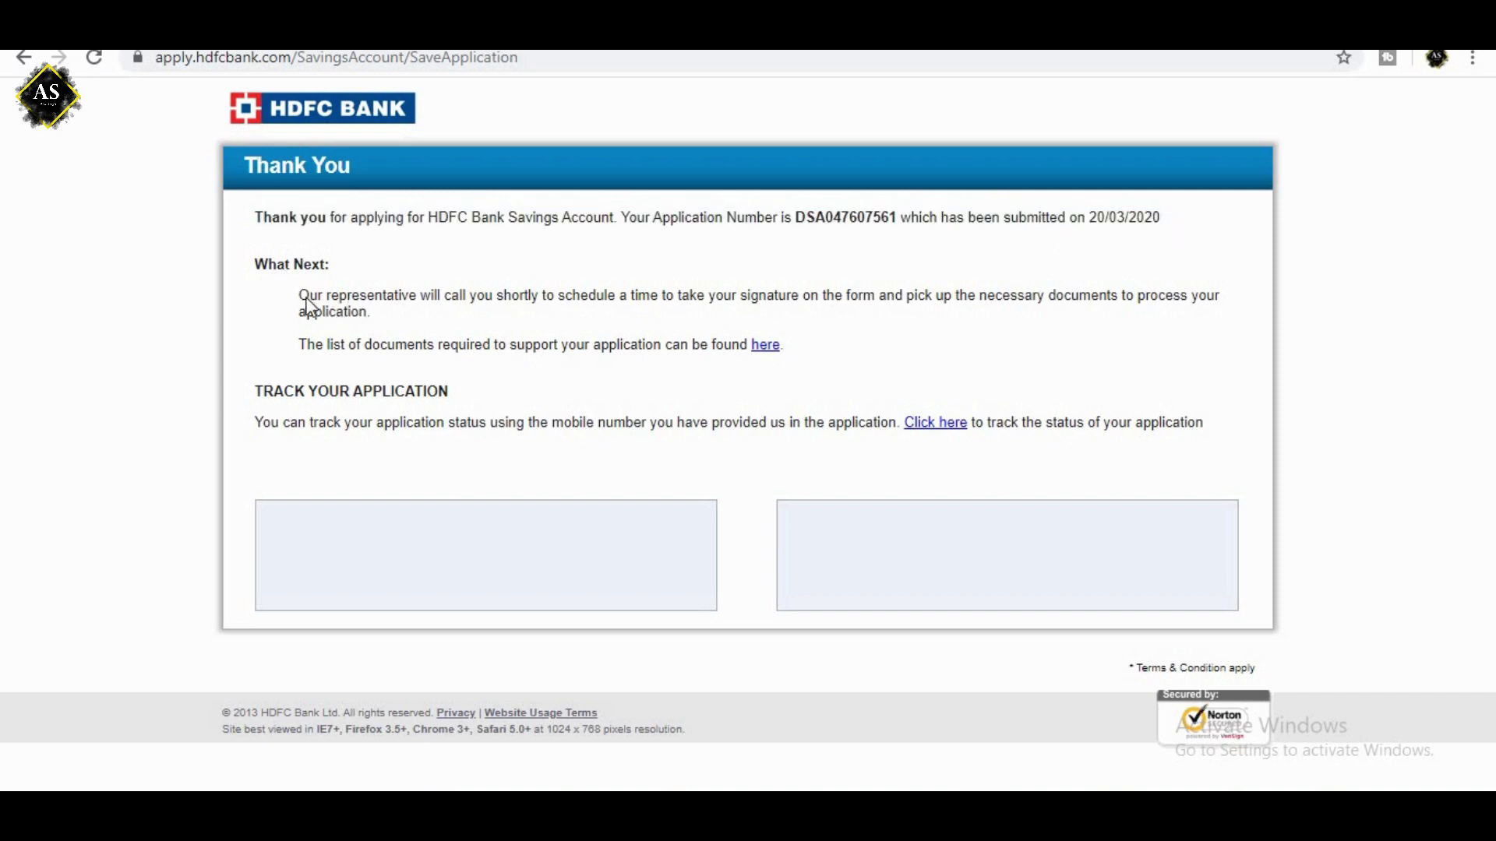
left_click_drag(301, 294, 708, 348)
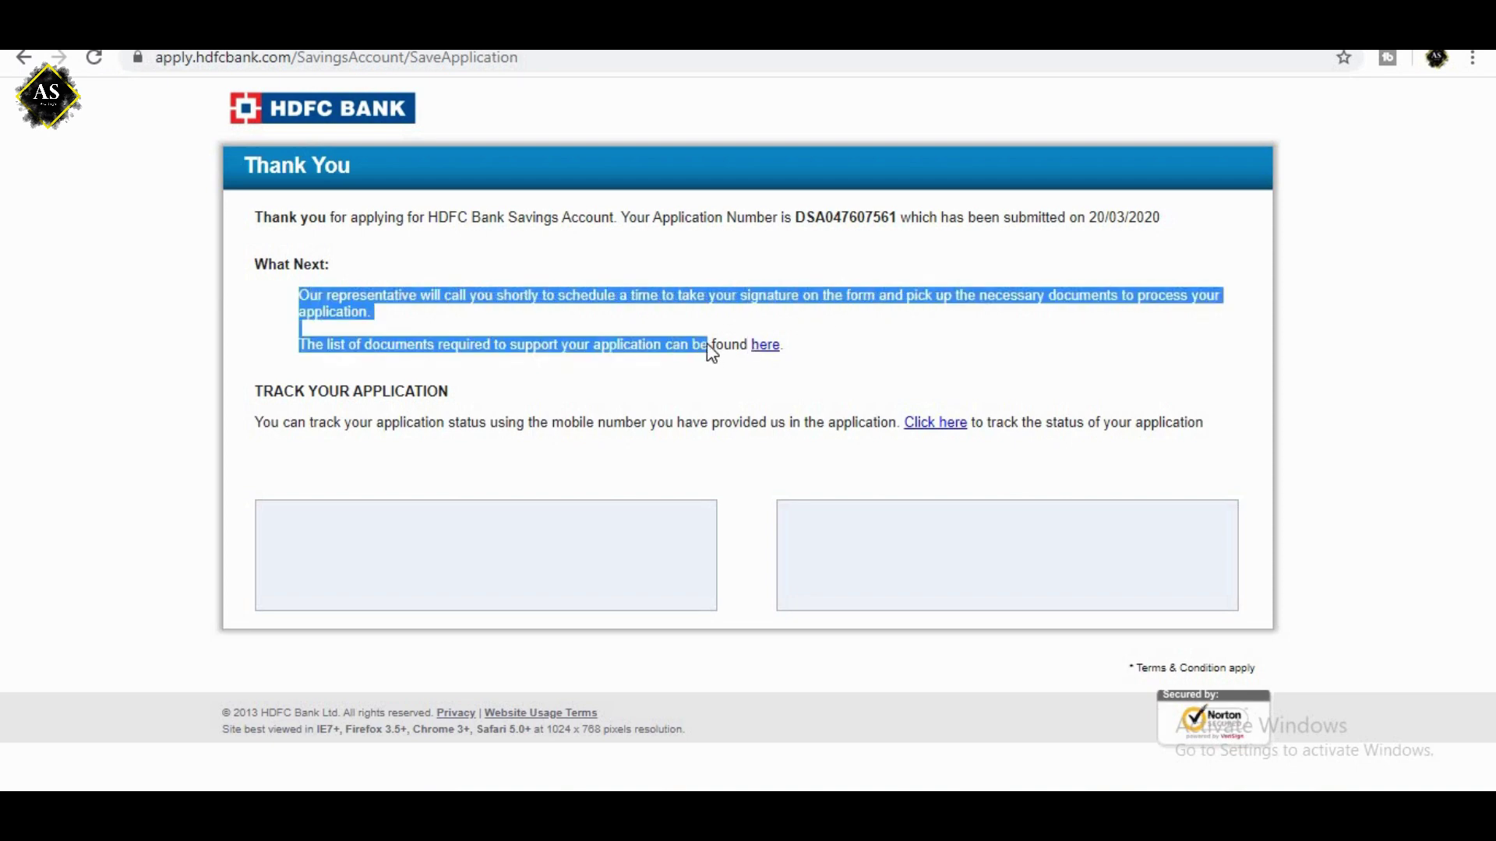
left_click(366, 382)
left_click_drag(261, 425, 797, 430)
left_click(699, 399)
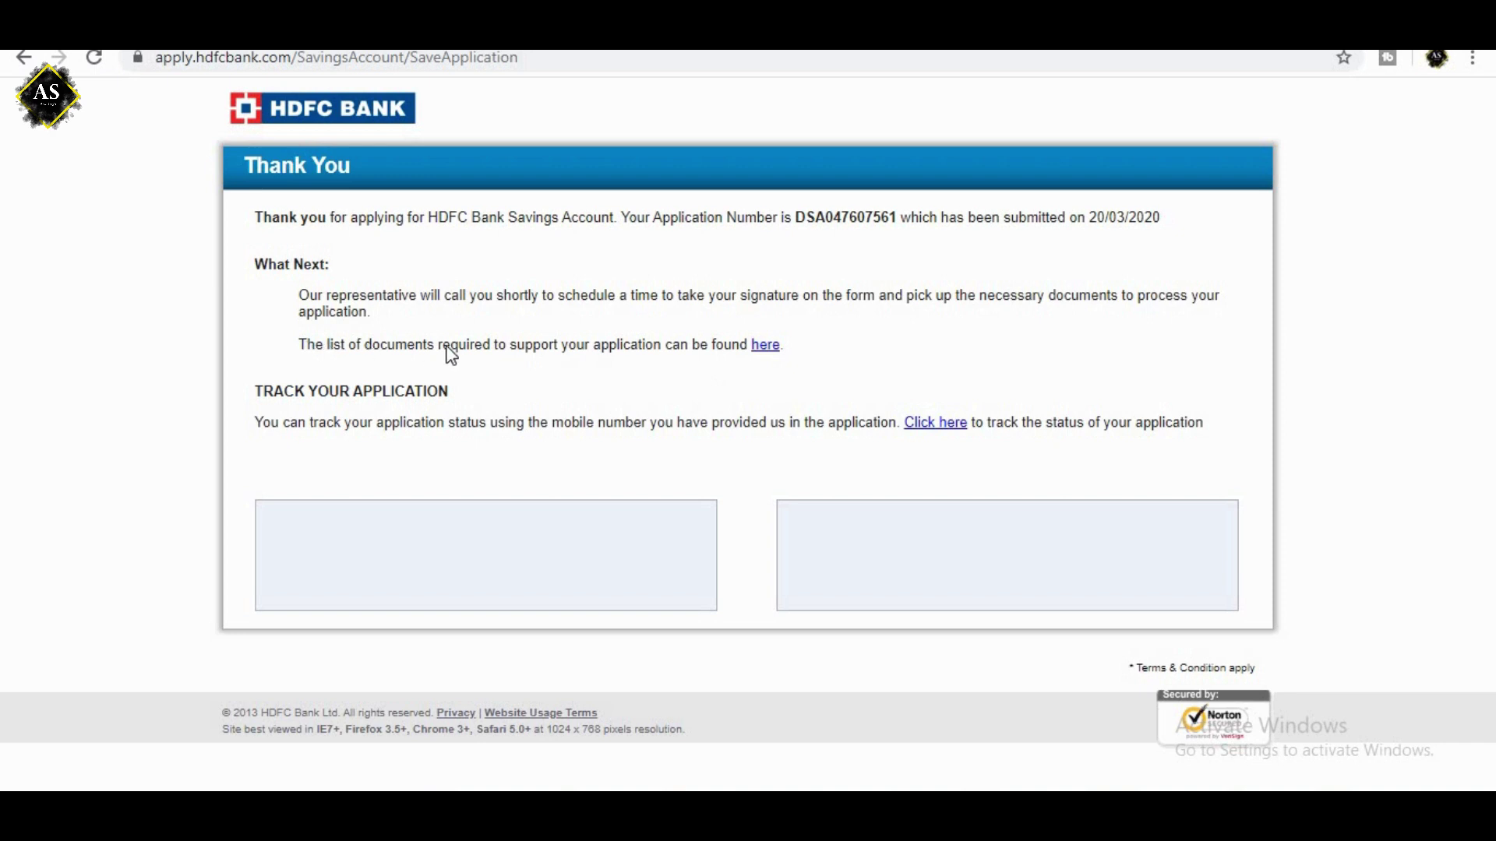
left_click(764, 345)
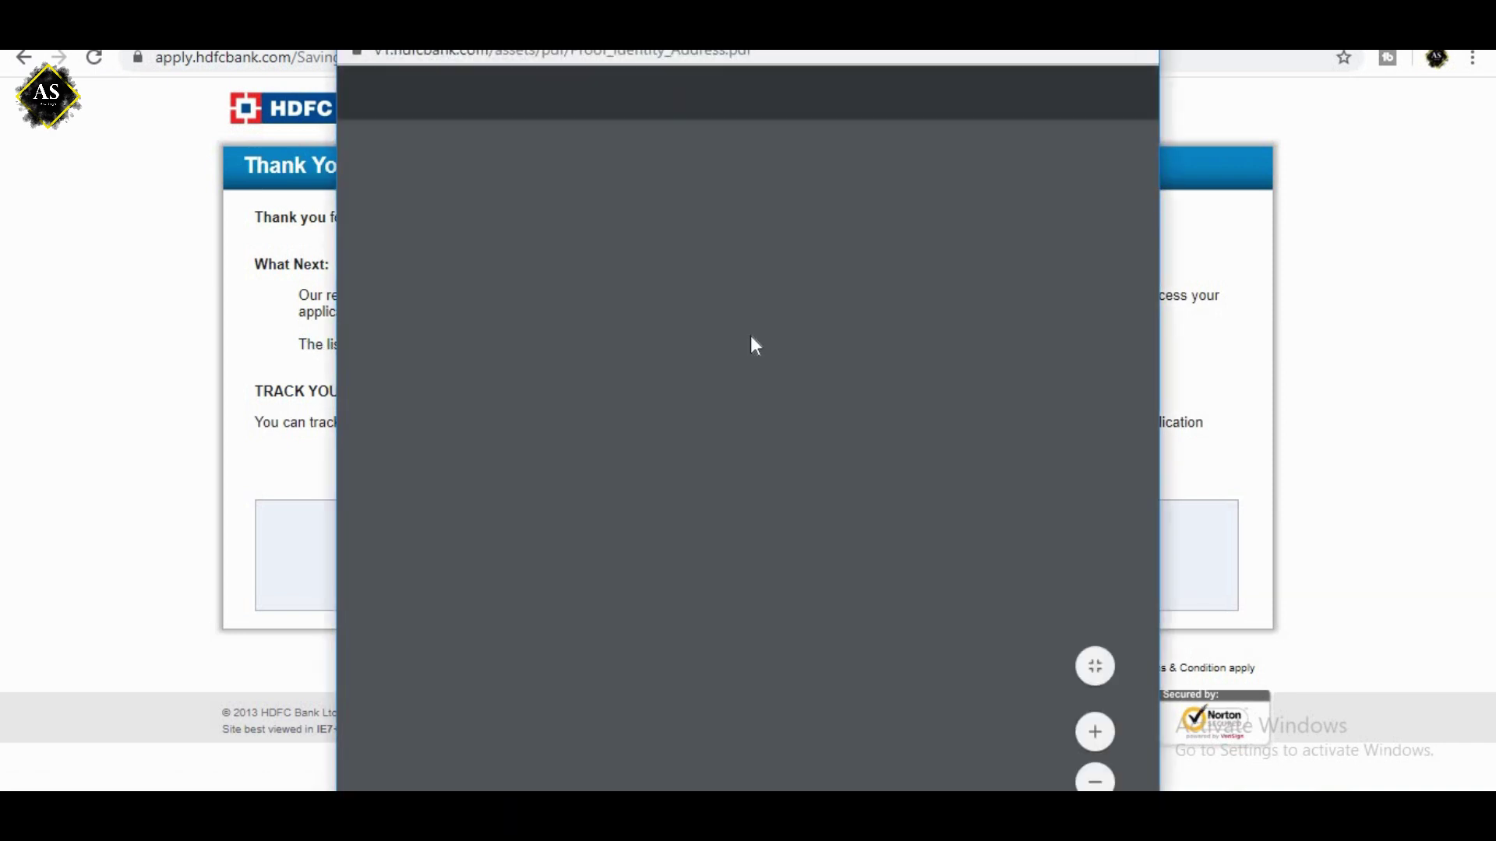
key("super+Up")
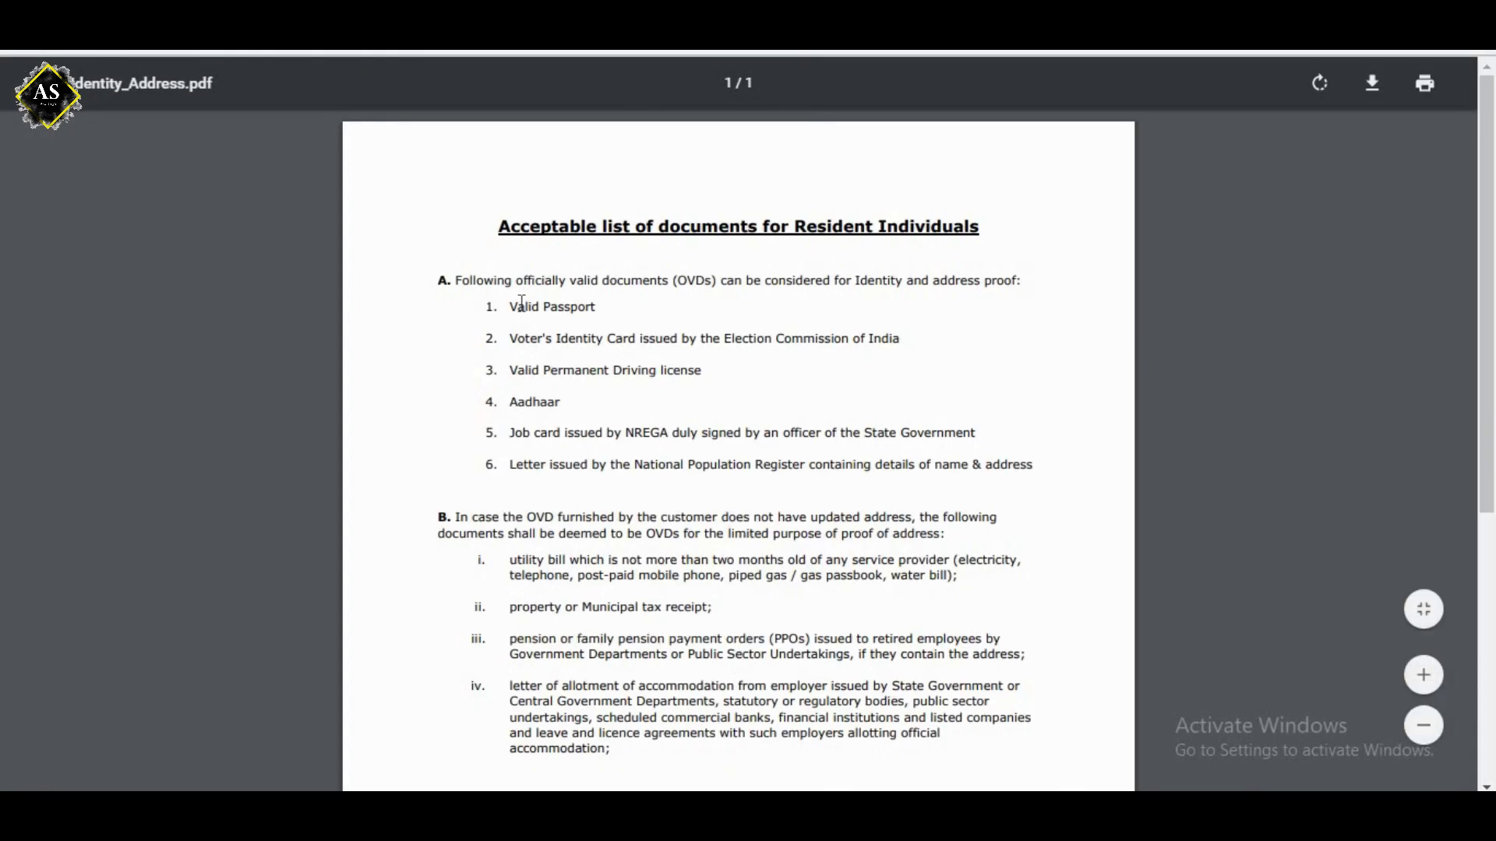
left_click_drag(510, 306, 606, 305)
left_click_drag(517, 338, 686, 338)
left_click_drag(511, 370, 682, 371)
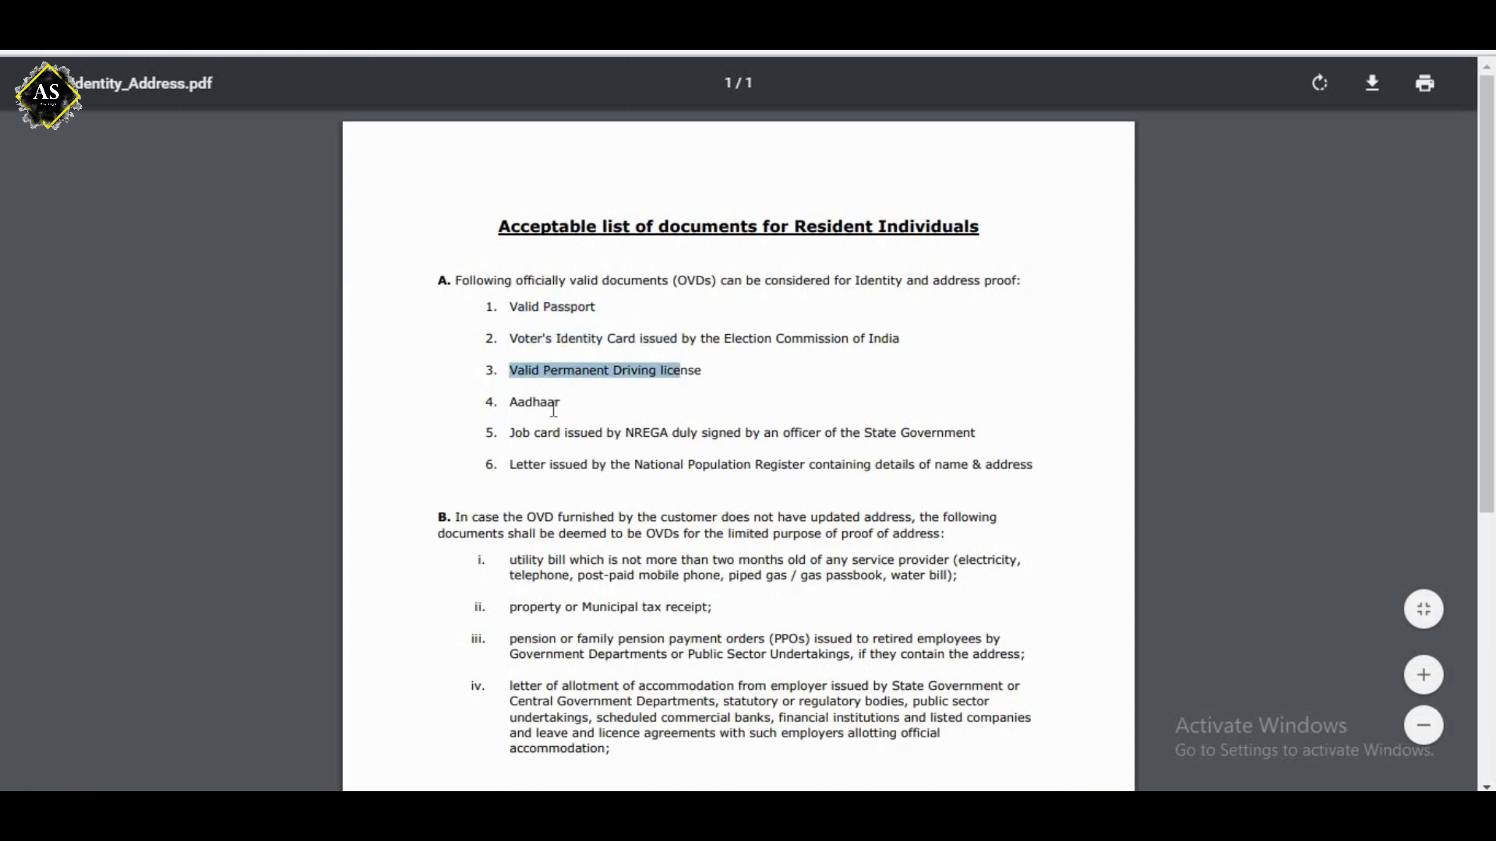
double_click(519, 405)
left_click_drag(515, 432, 877, 433)
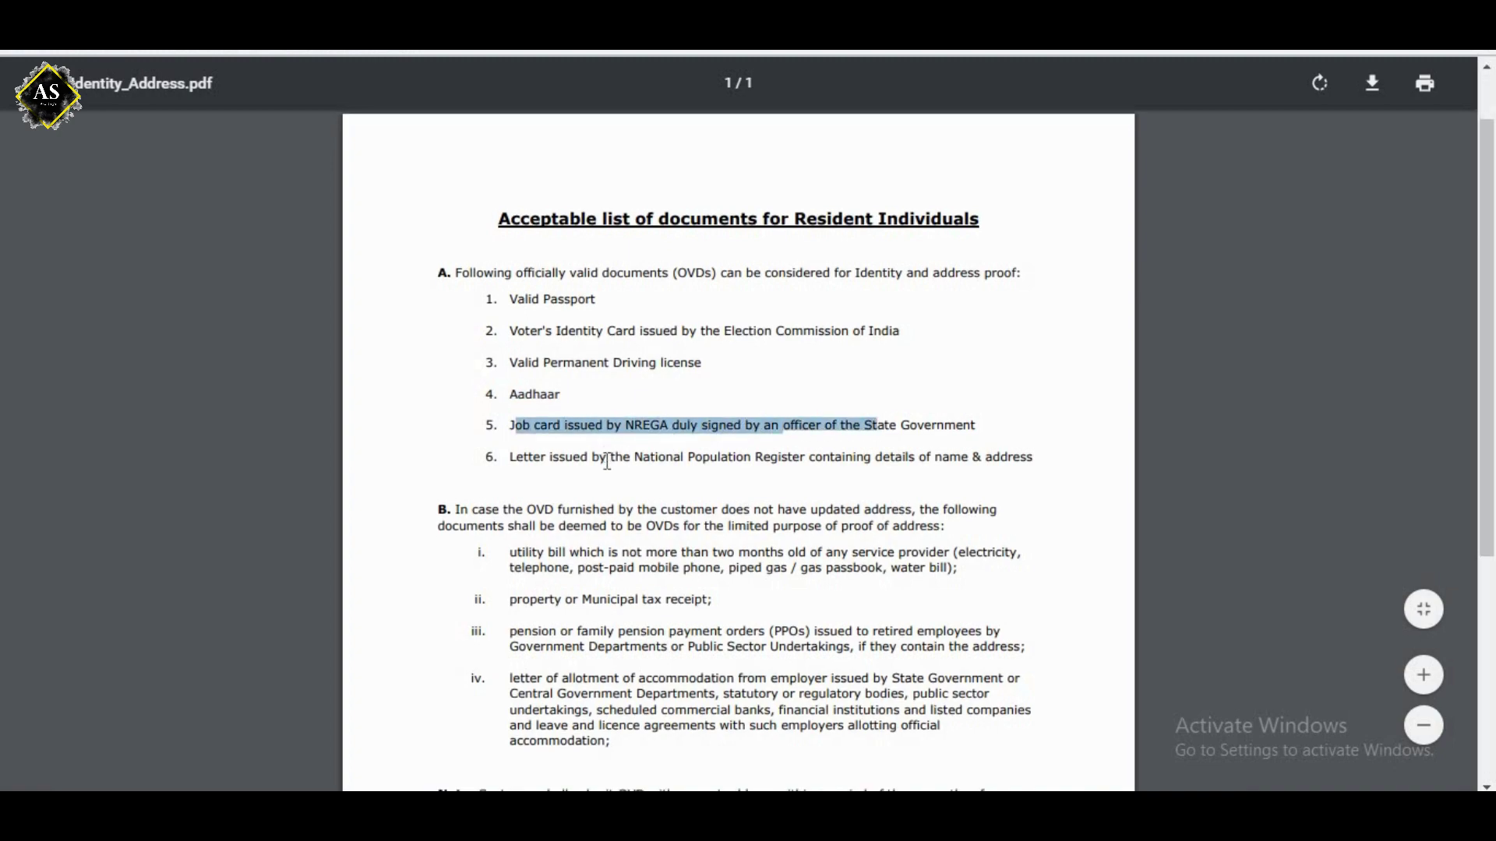
scroll(610, 466, "down", 5)
scroll(610, 466, "up", 5)
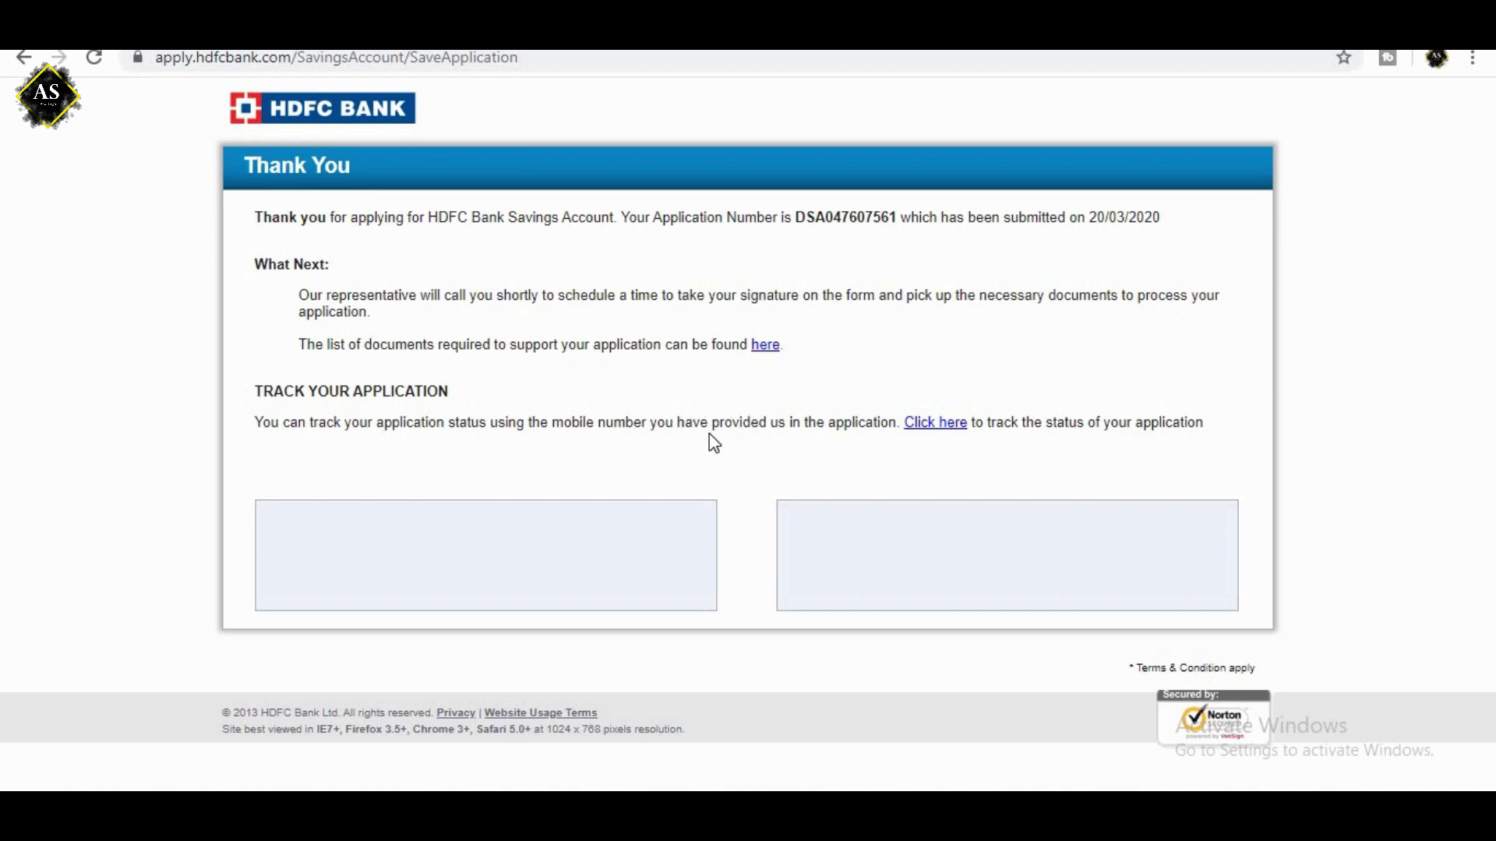
Track the application using the mobile number and its verification code, then maximize the window
left_click(935, 423)
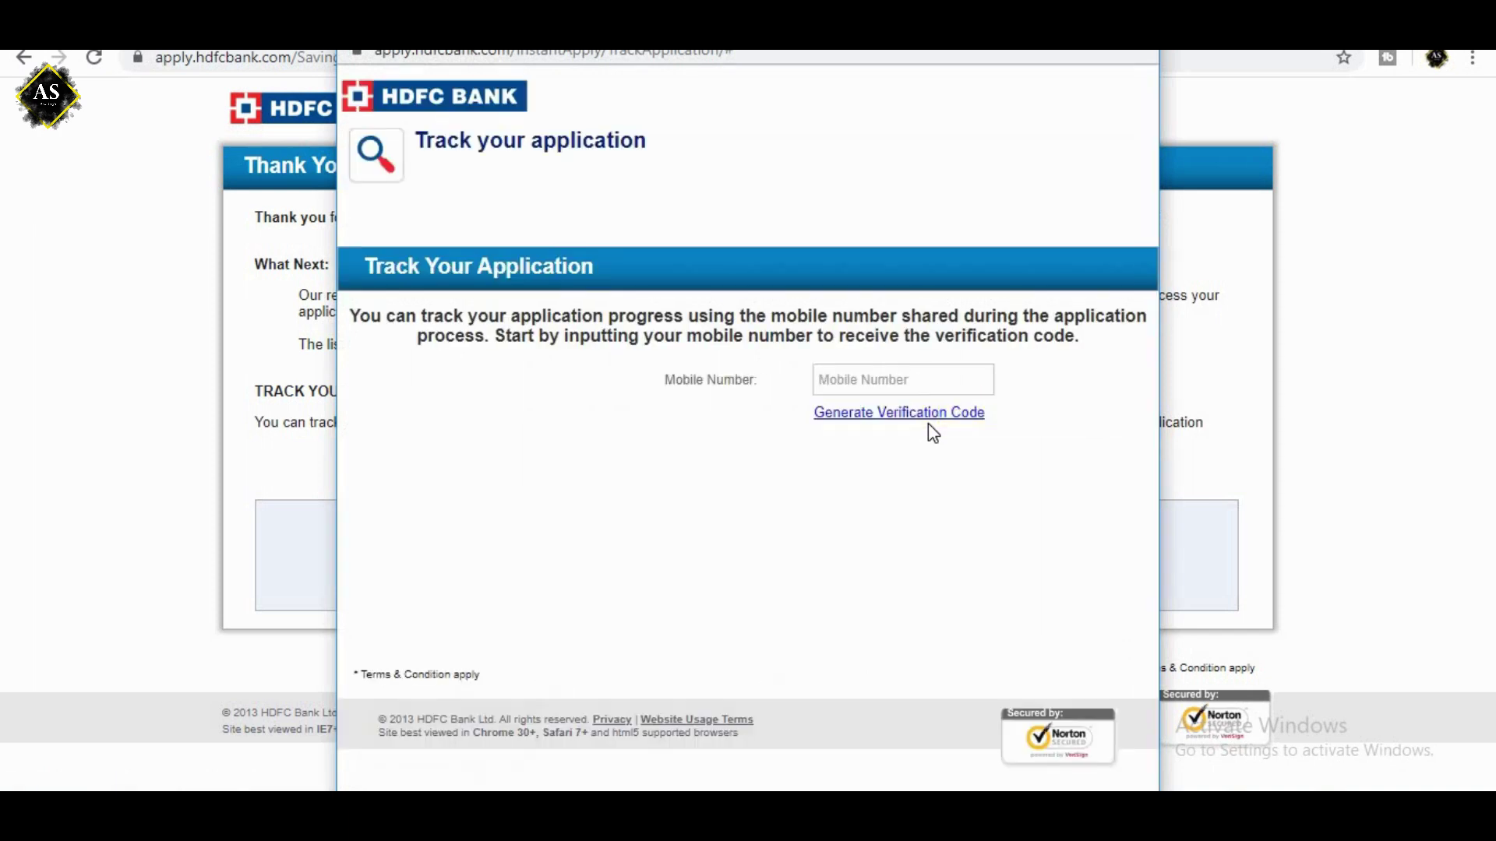
left_click(878, 385)
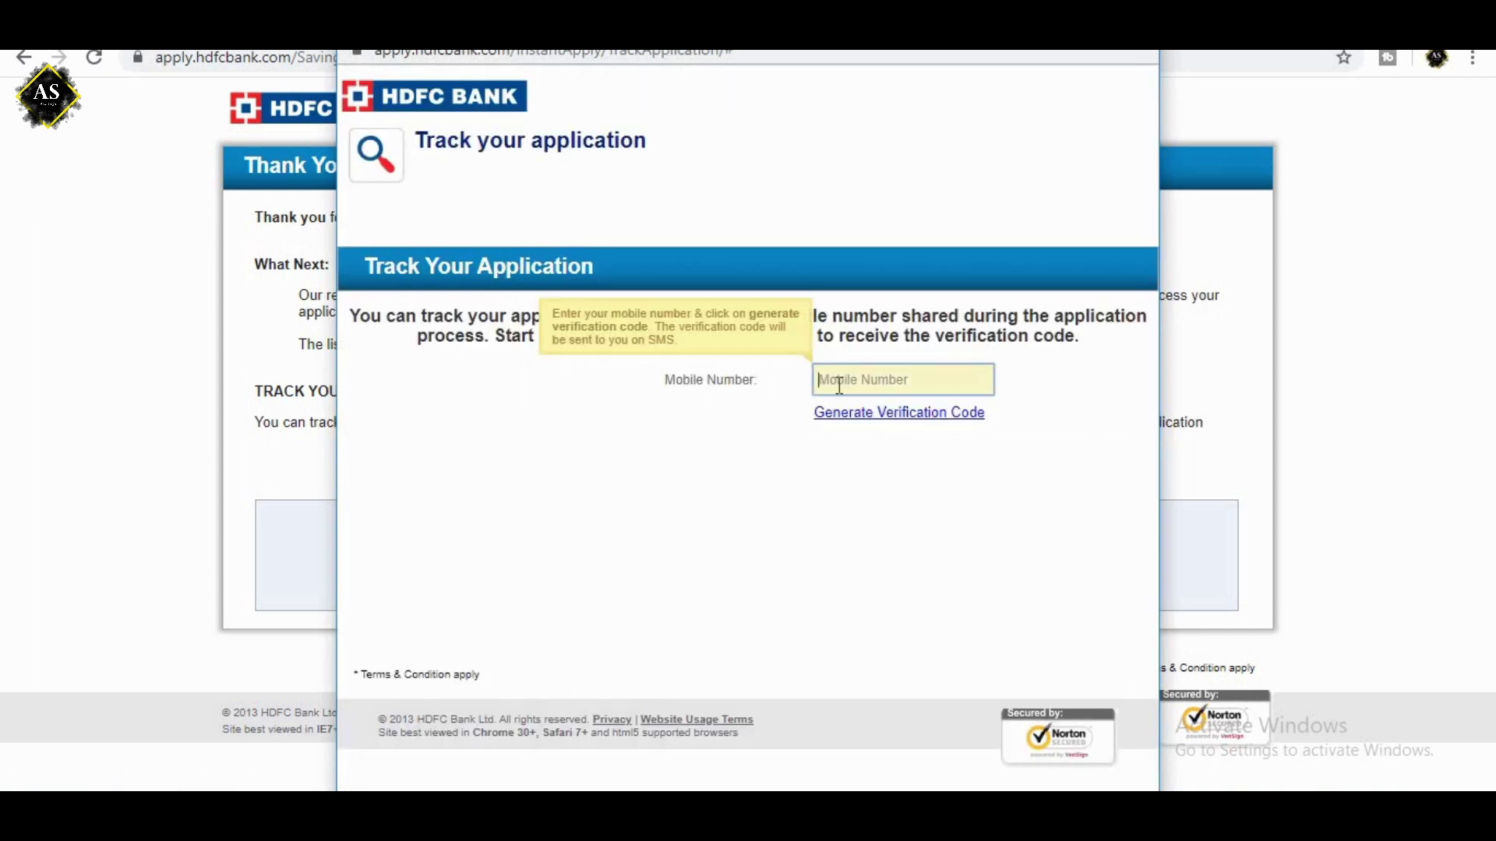
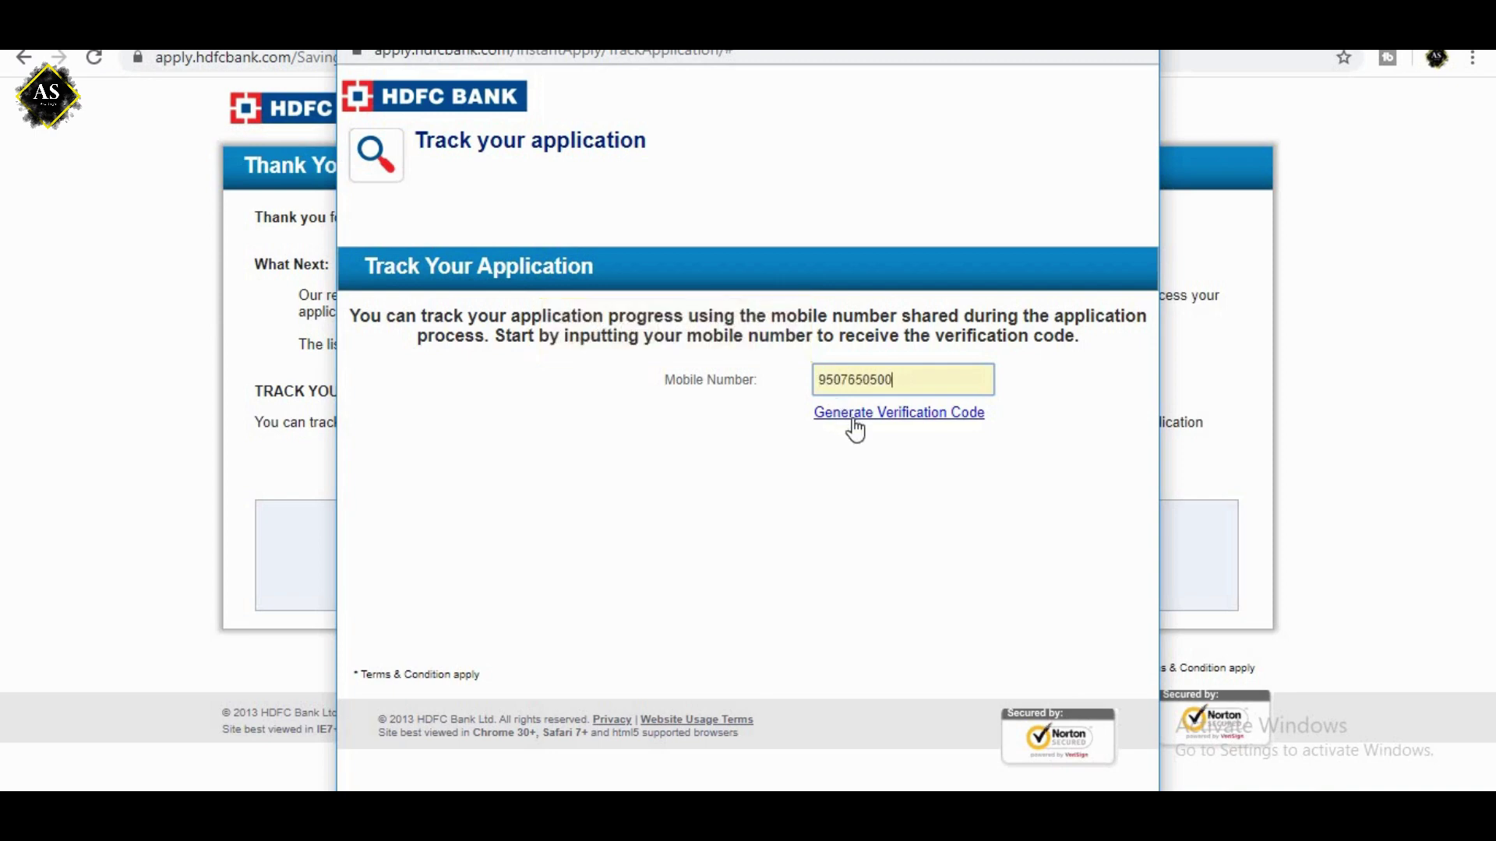
left_click(853, 419)
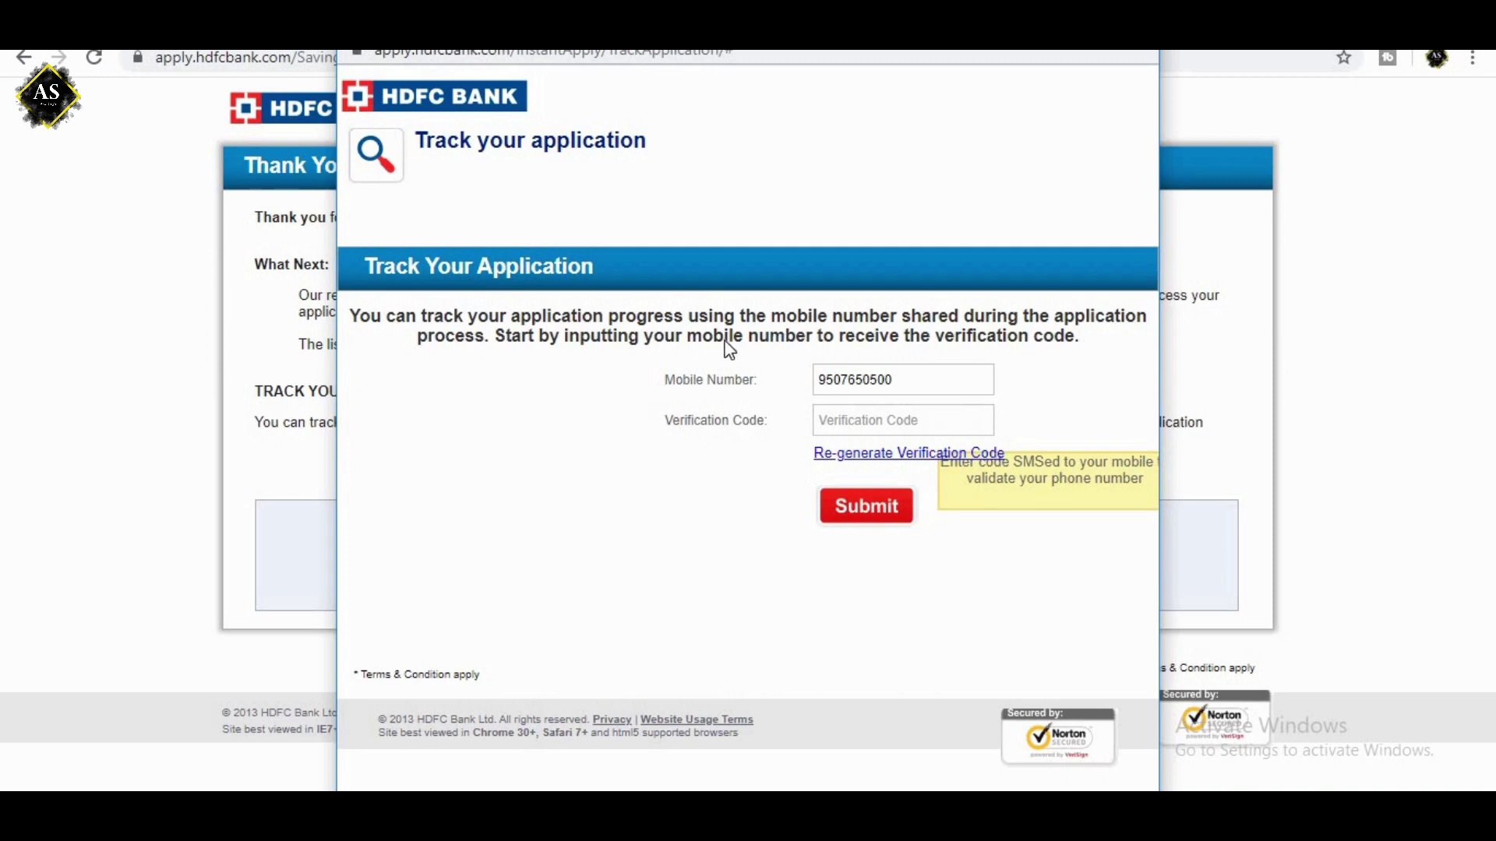
left_click(841, 505)
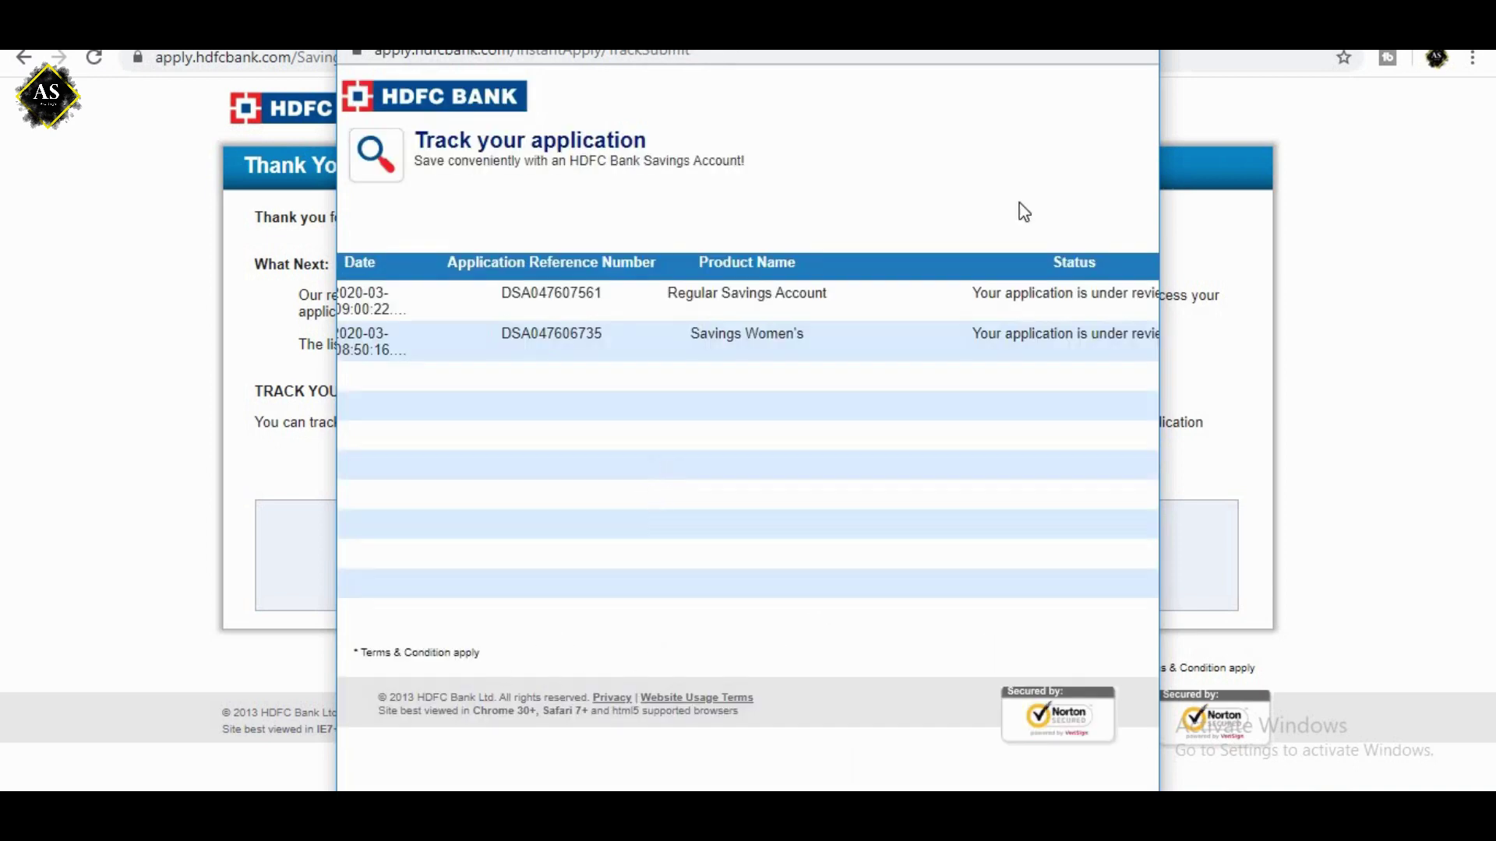
key("super+Up")
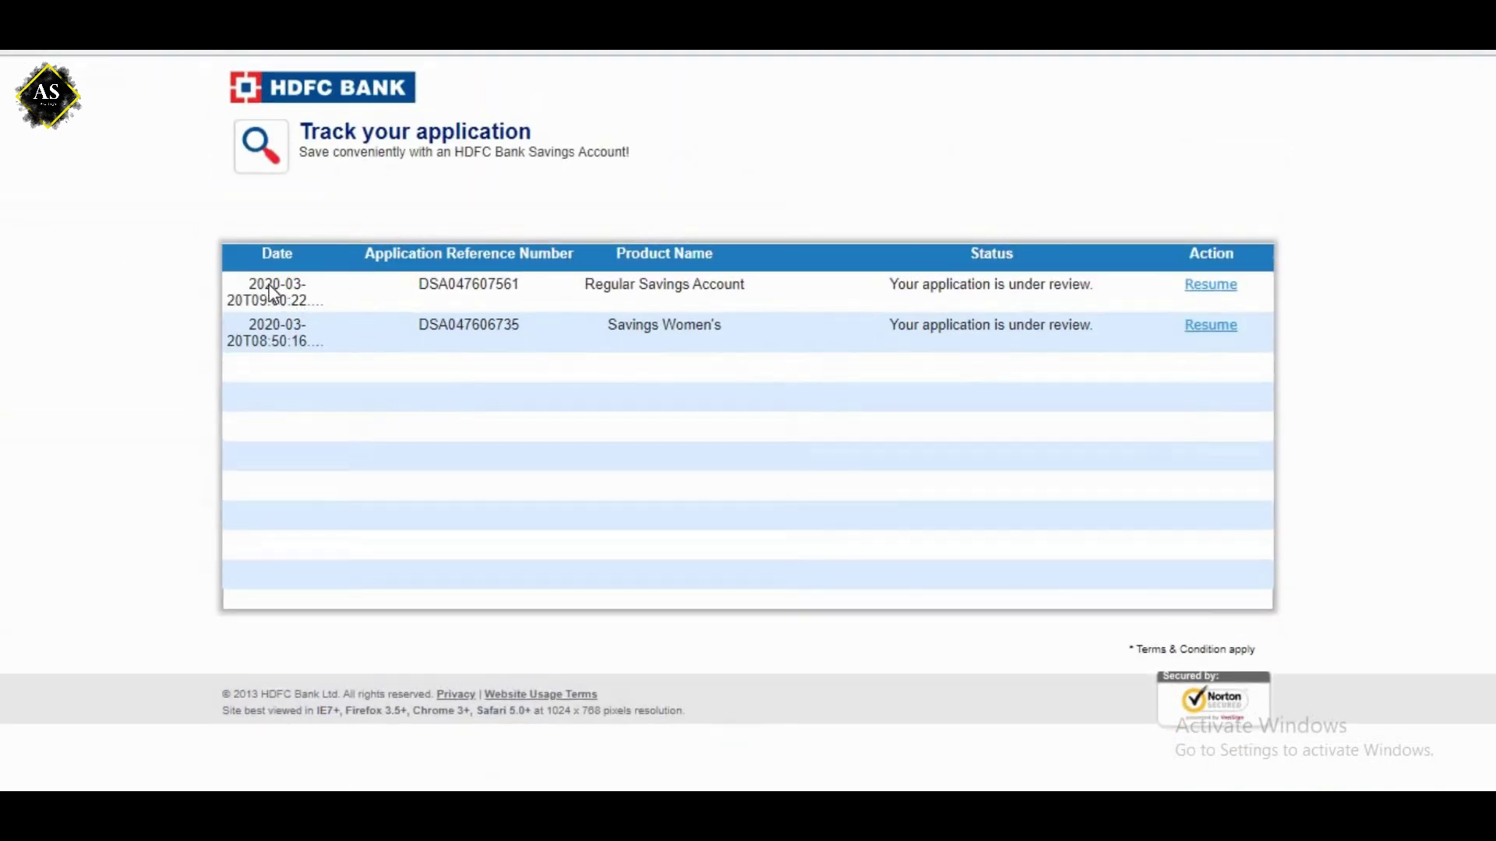